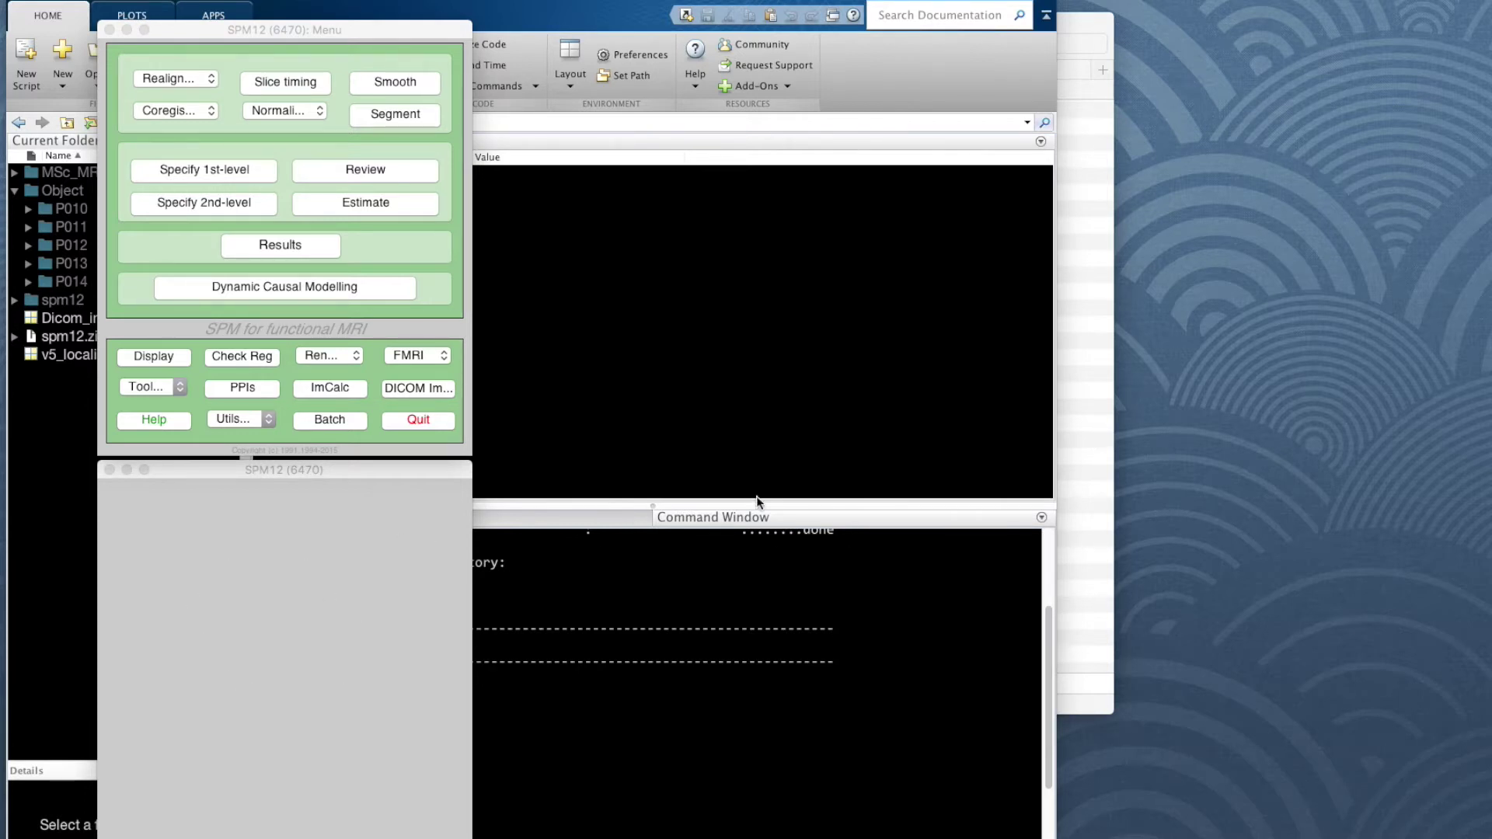
click(819, 519)
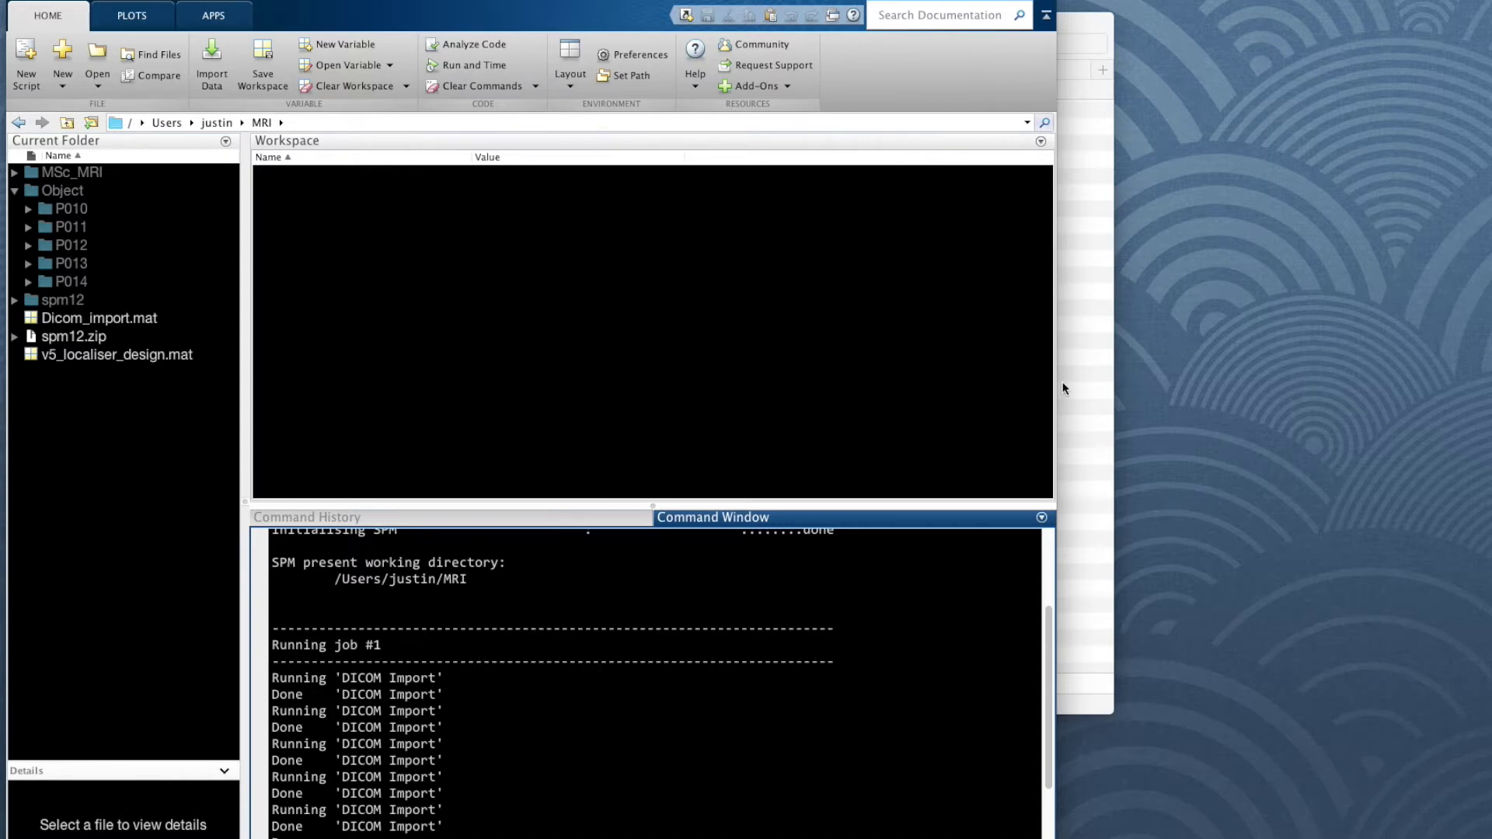
click(1080, 22)
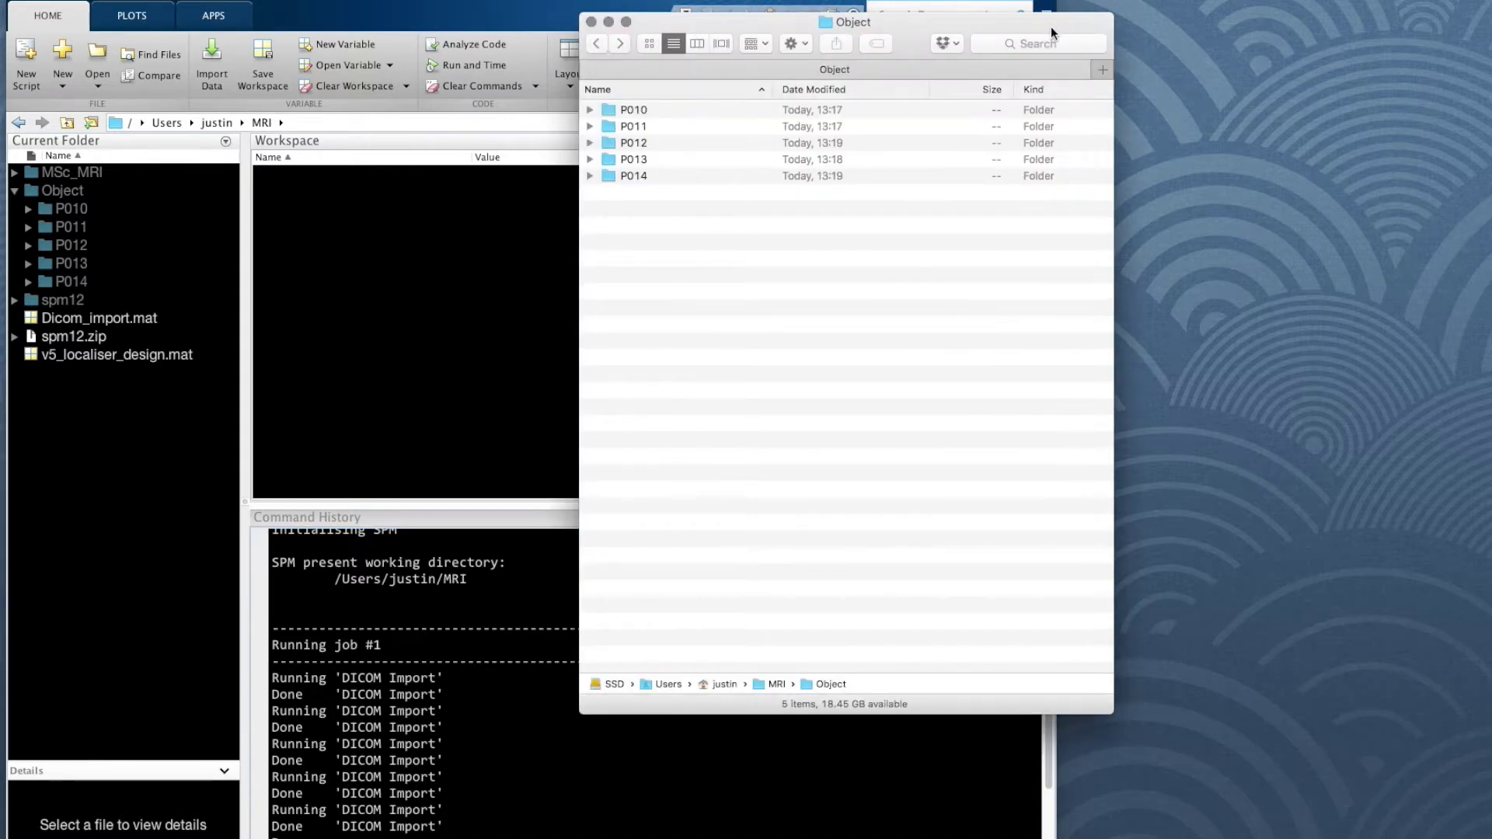
drag(1050, 26, 844, 55)
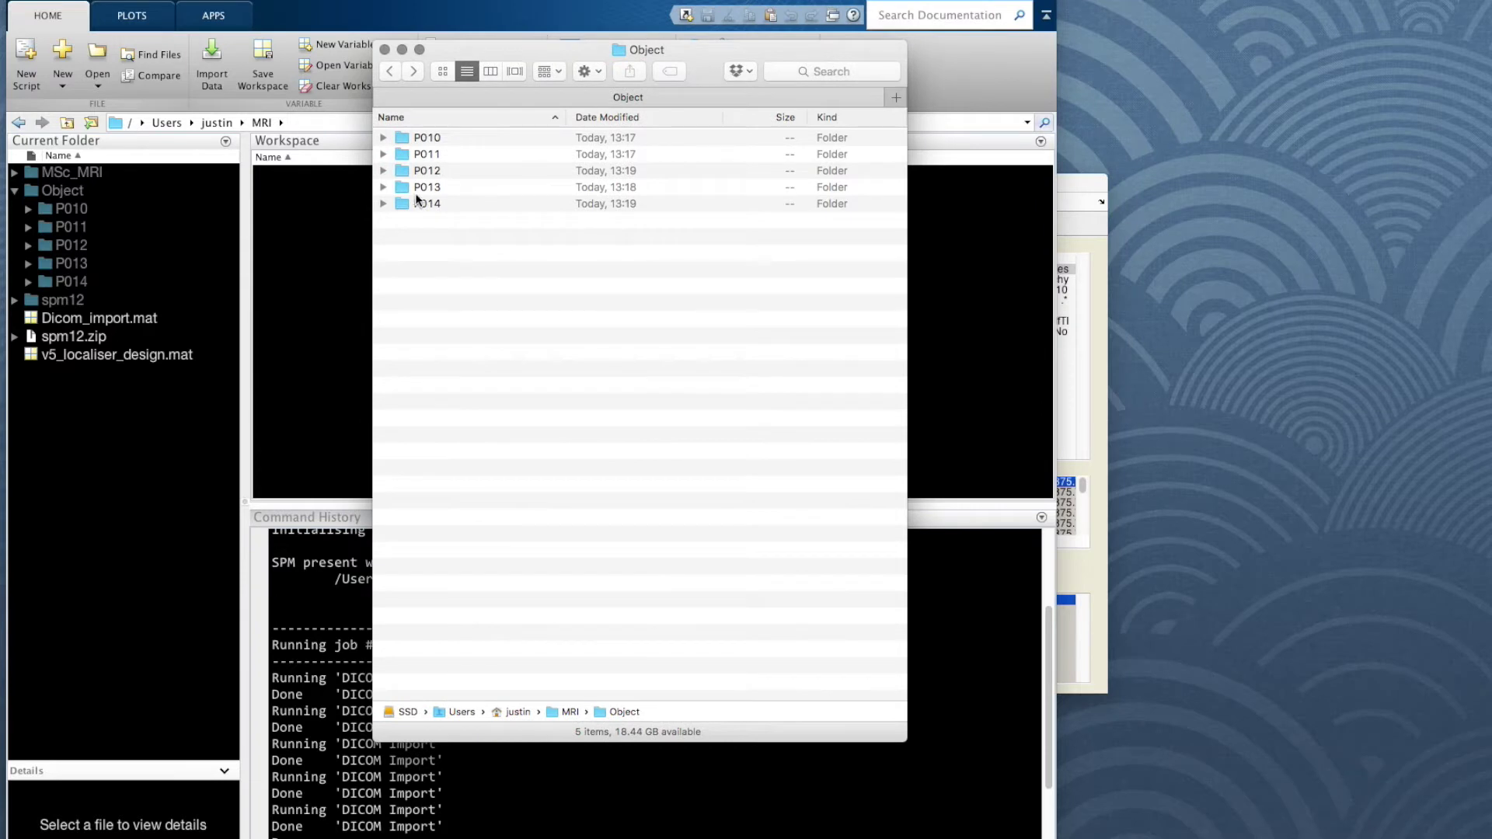
click(383, 138)
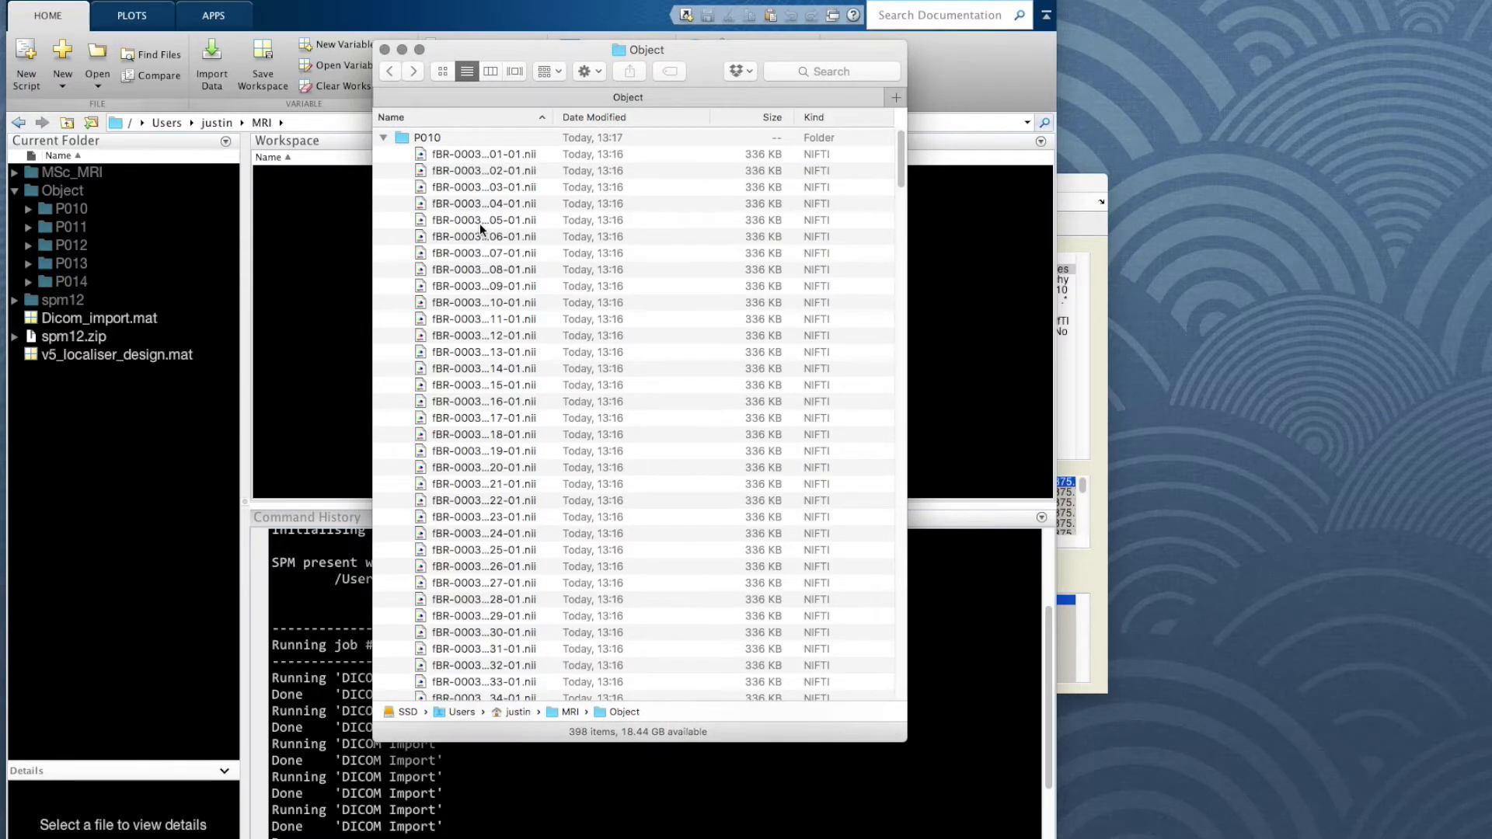
drag(553, 122, 641, 122)
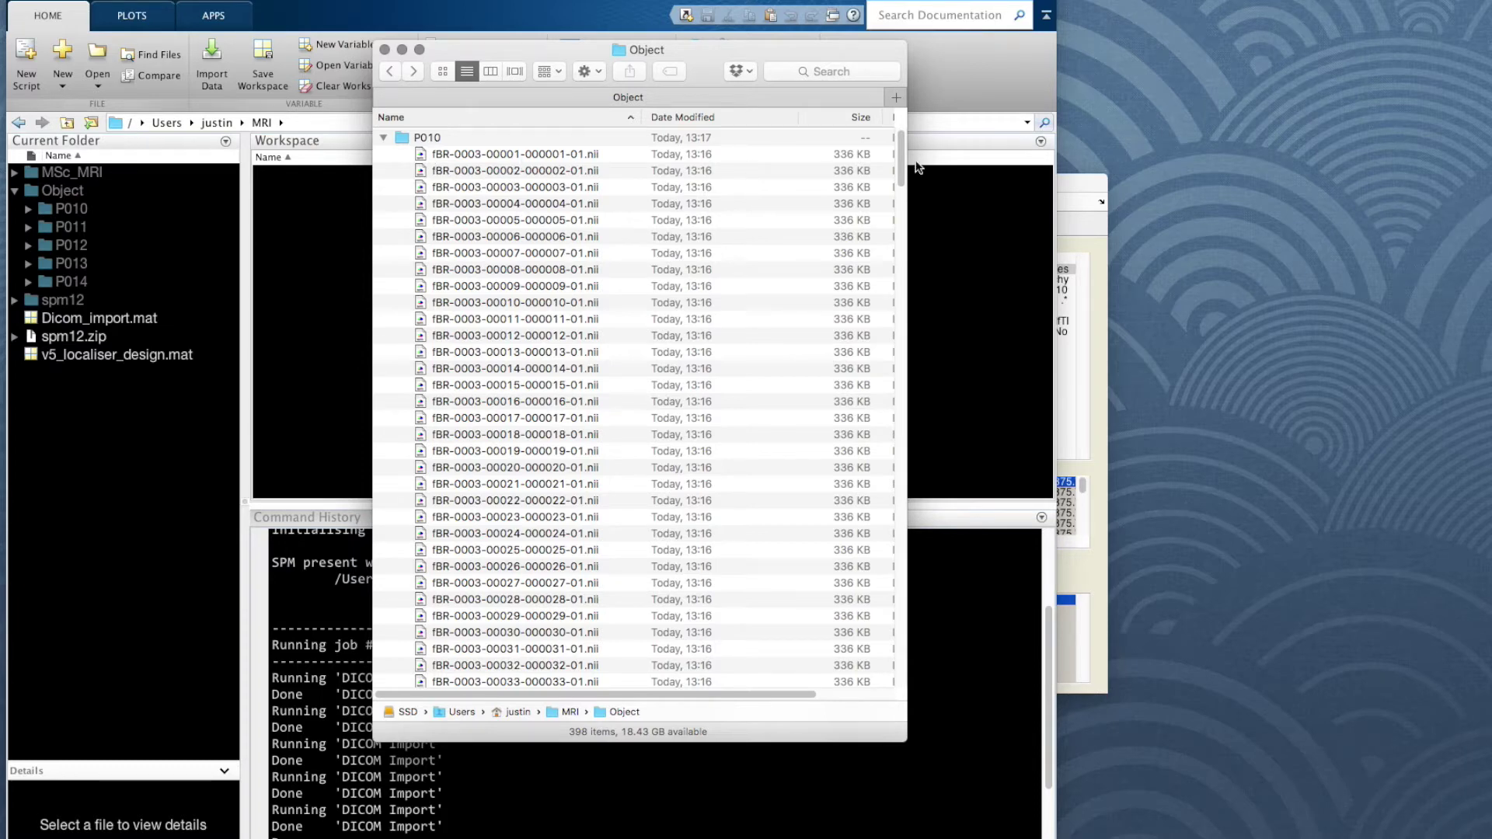
drag(900, 150, 883, 657)
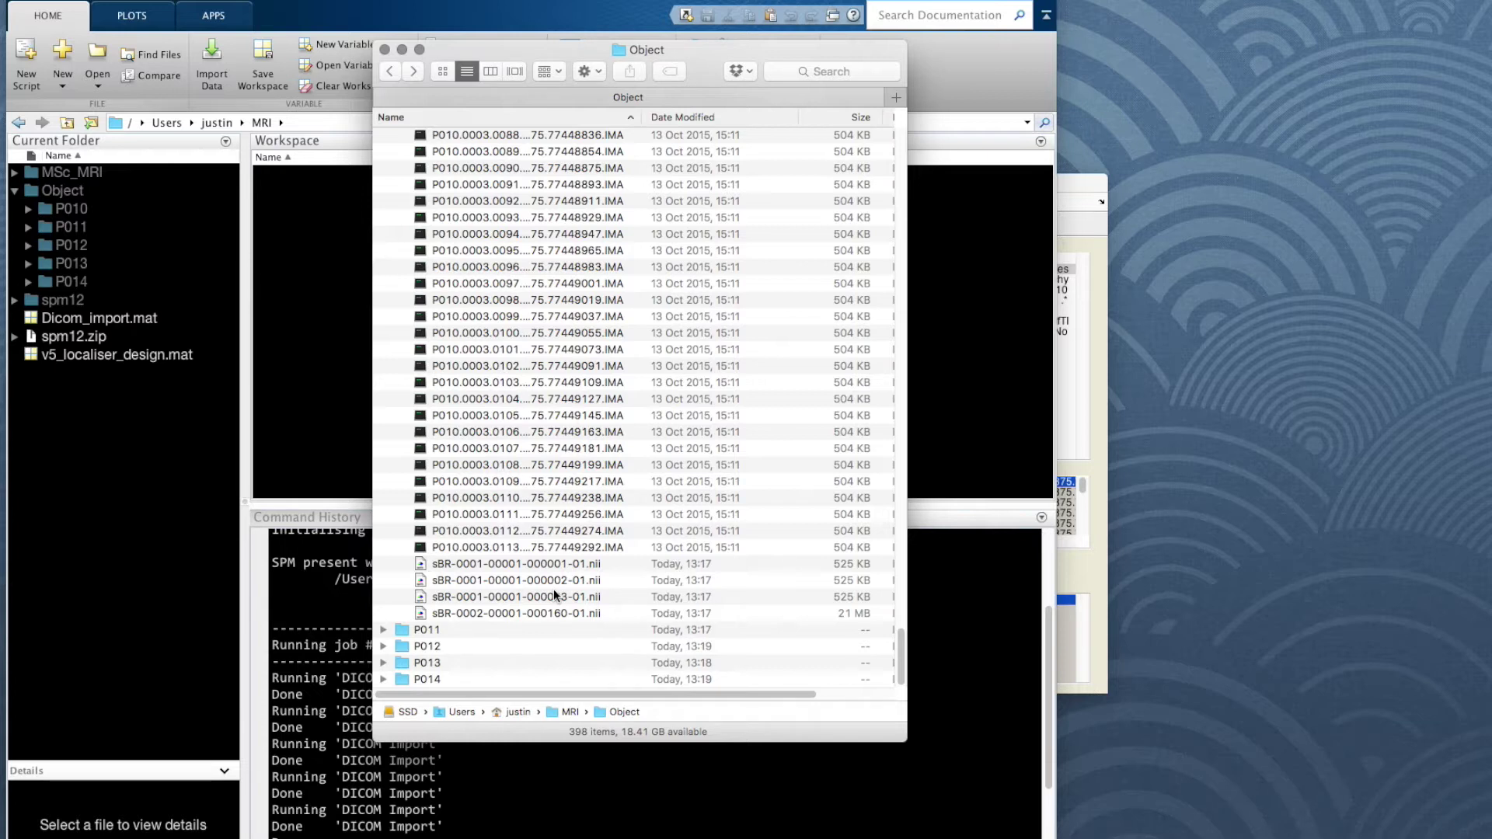
click(552, 613)
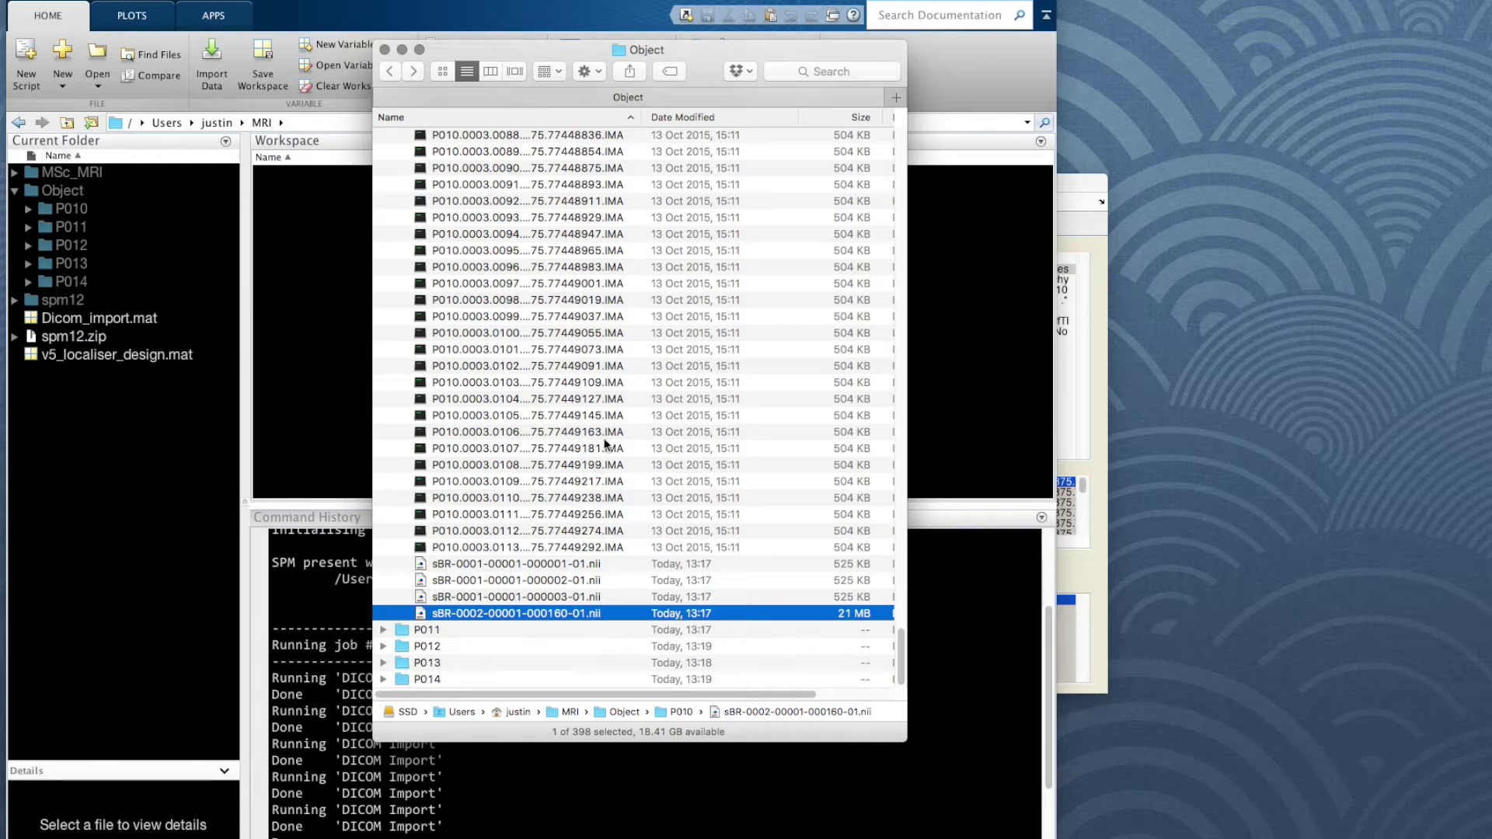
click(295, 6)
click(116, 7)
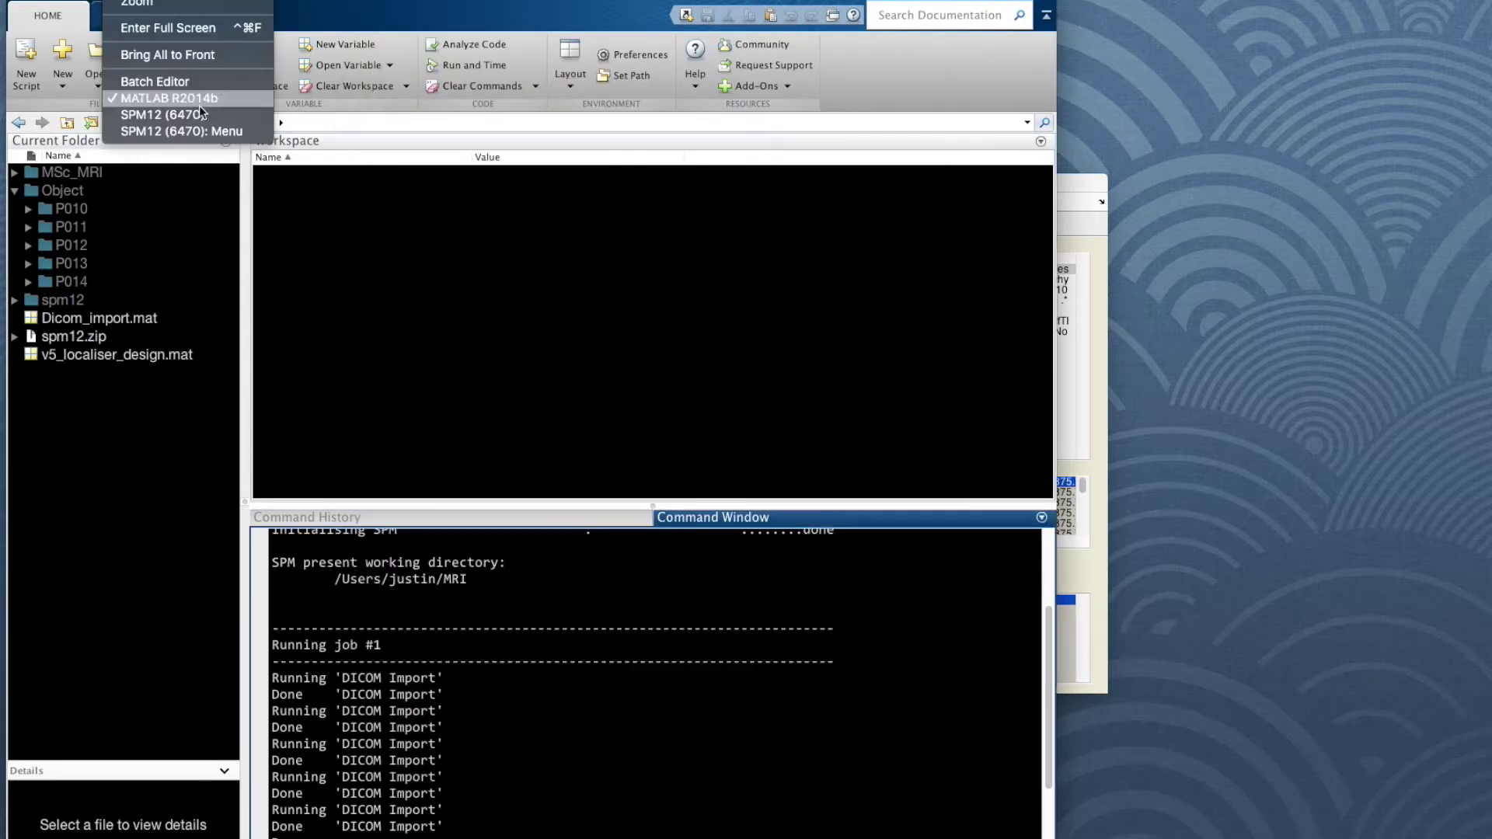
click(205, 133)
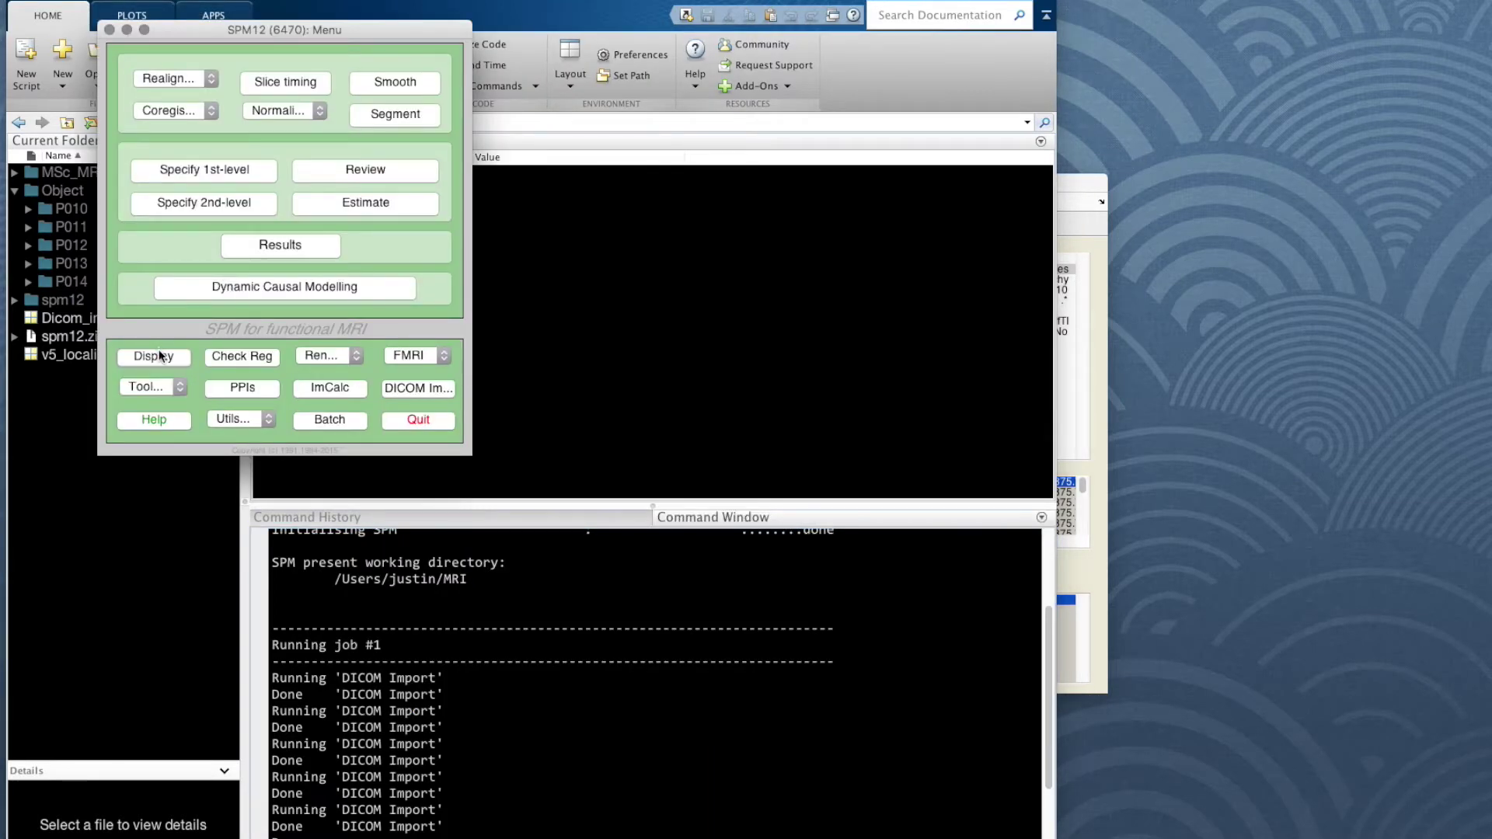
click(155, 356)
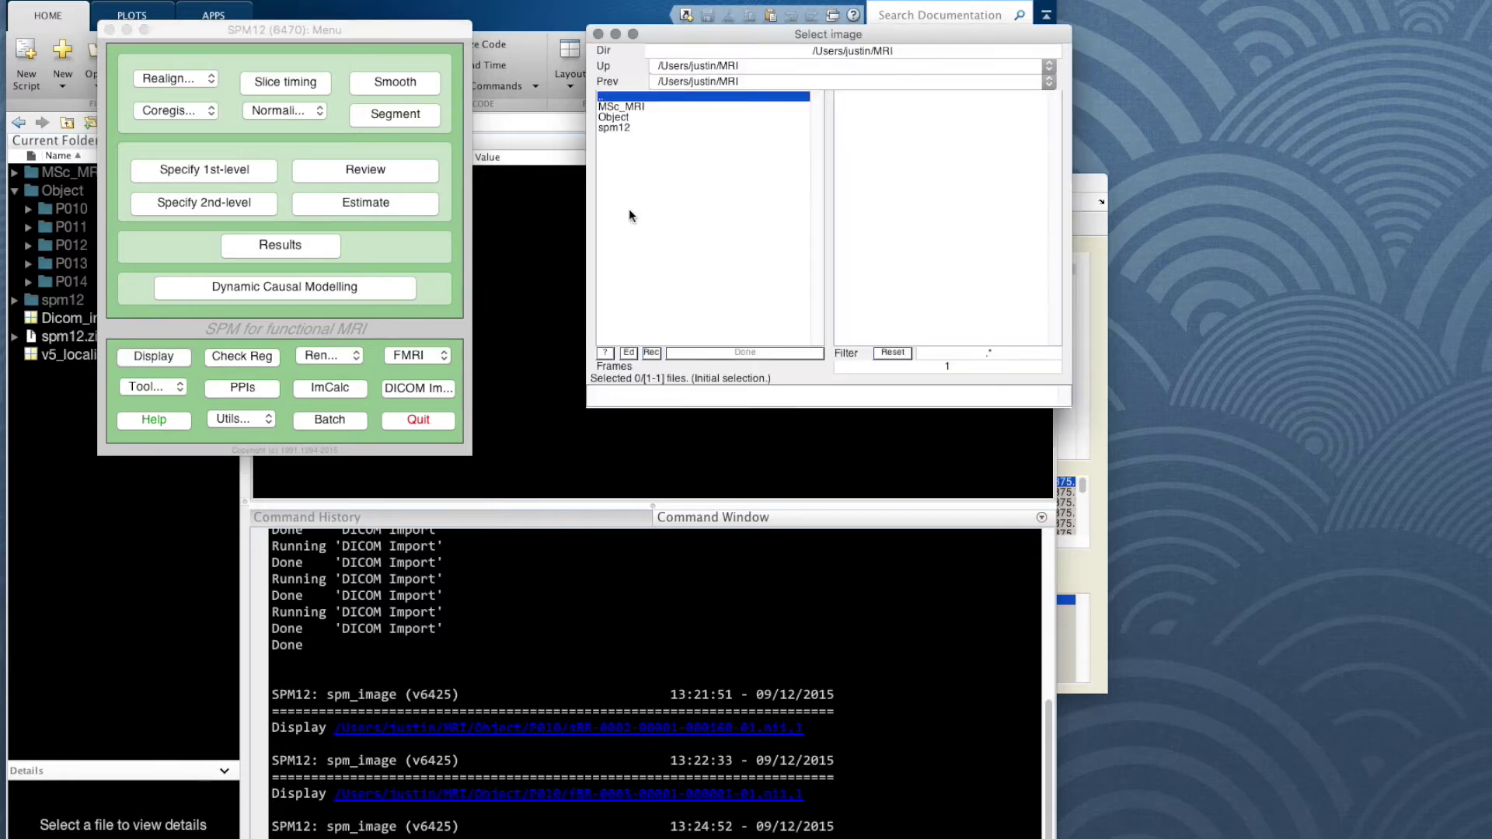
click(623, 117)
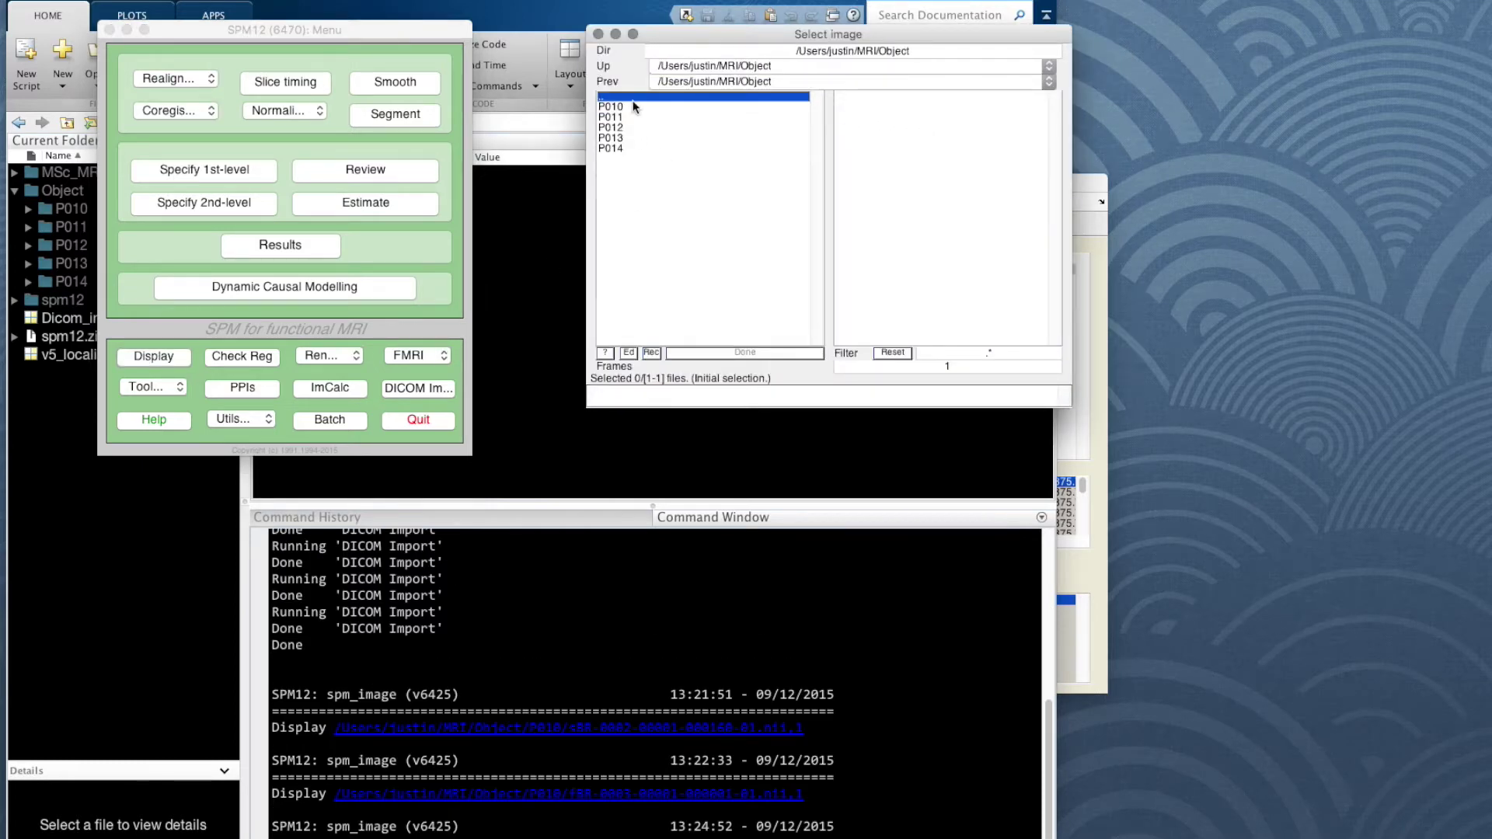
click(632, 107)
drag(1055, 126, 1058, 353)
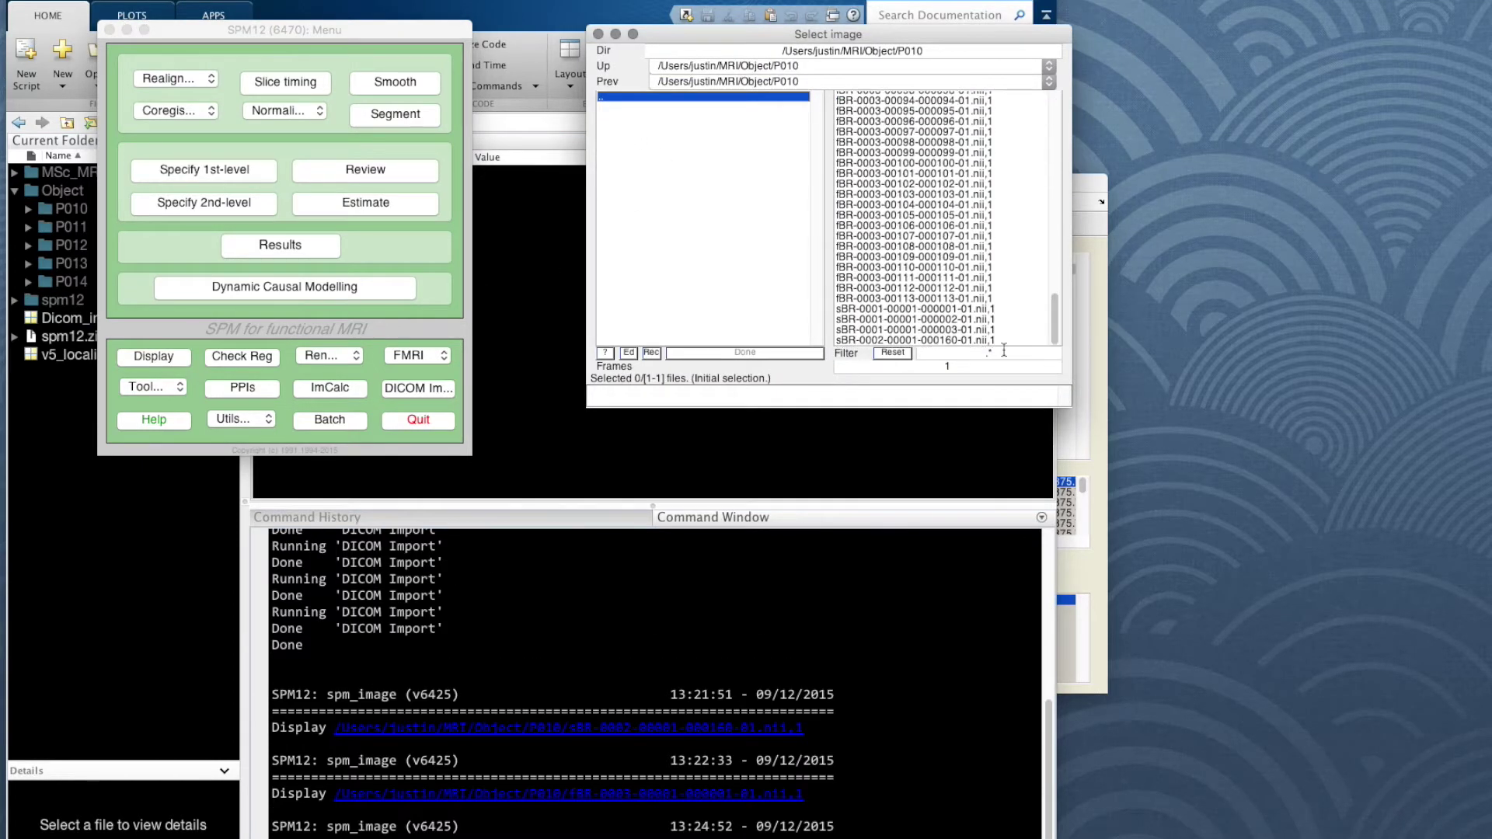
click(948, 340)
click(757, 352)
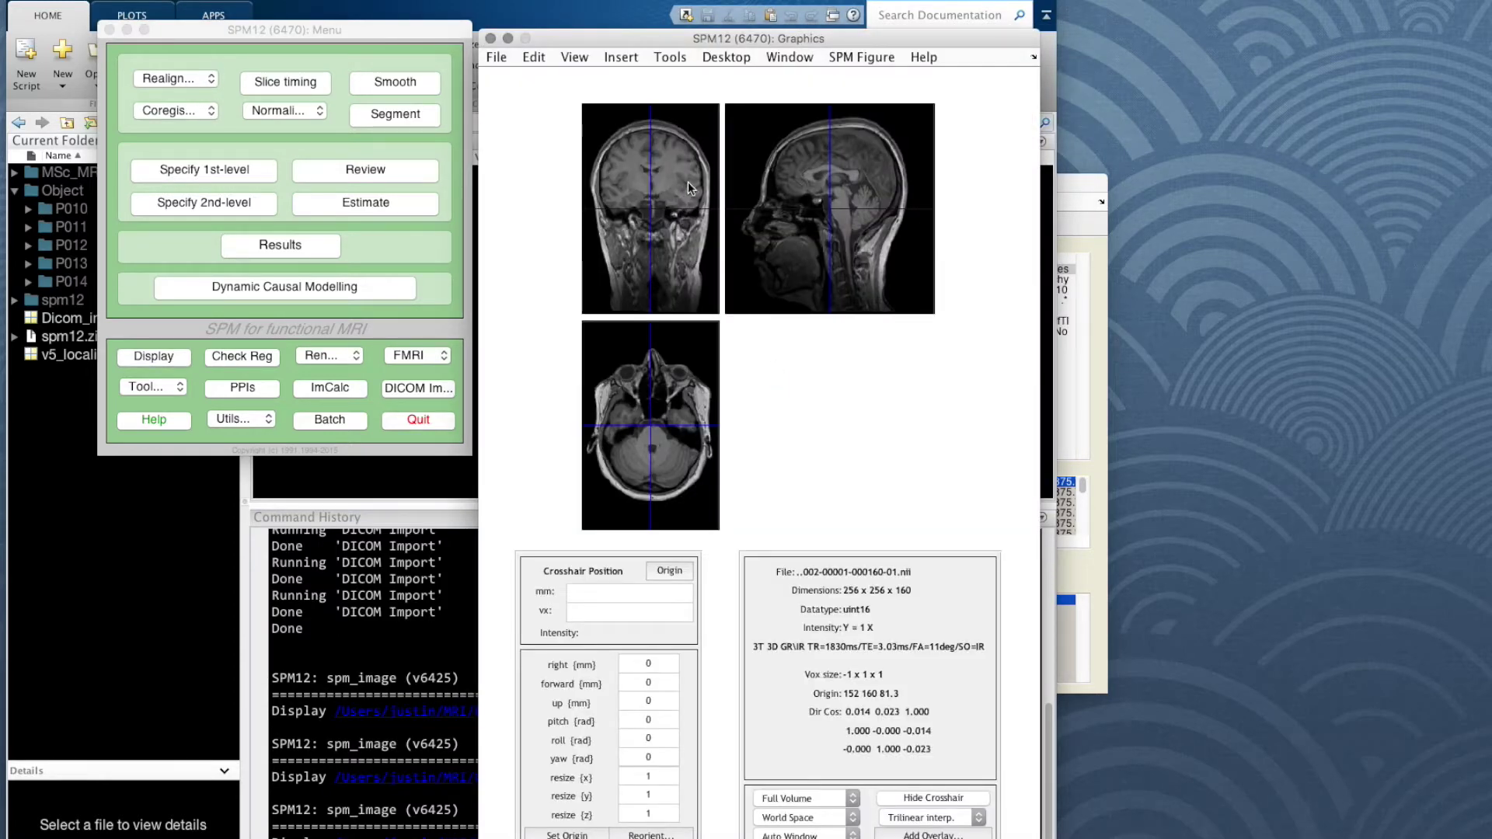
click(688, 185)
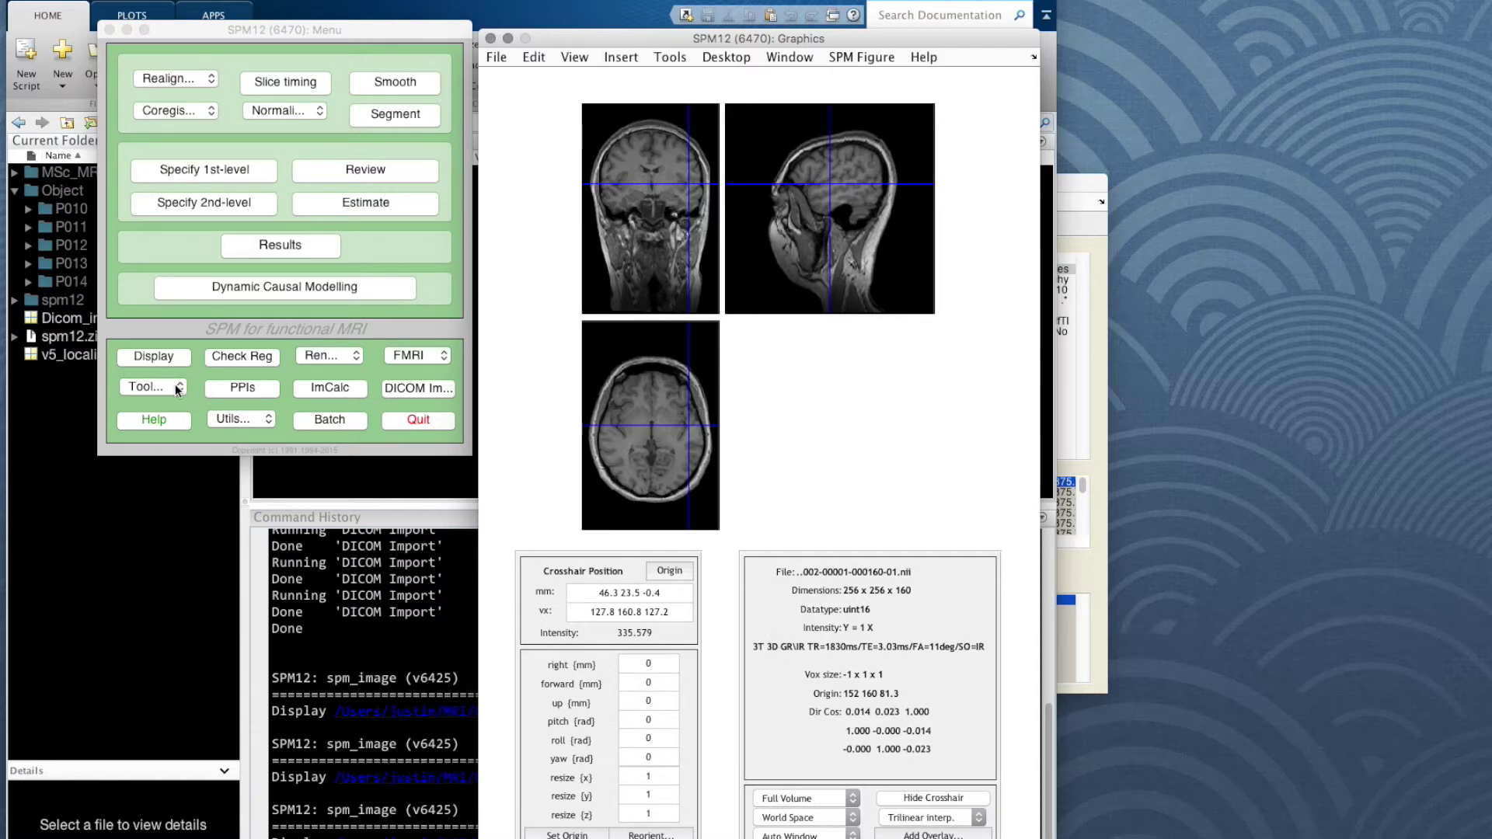
click(153, 358)
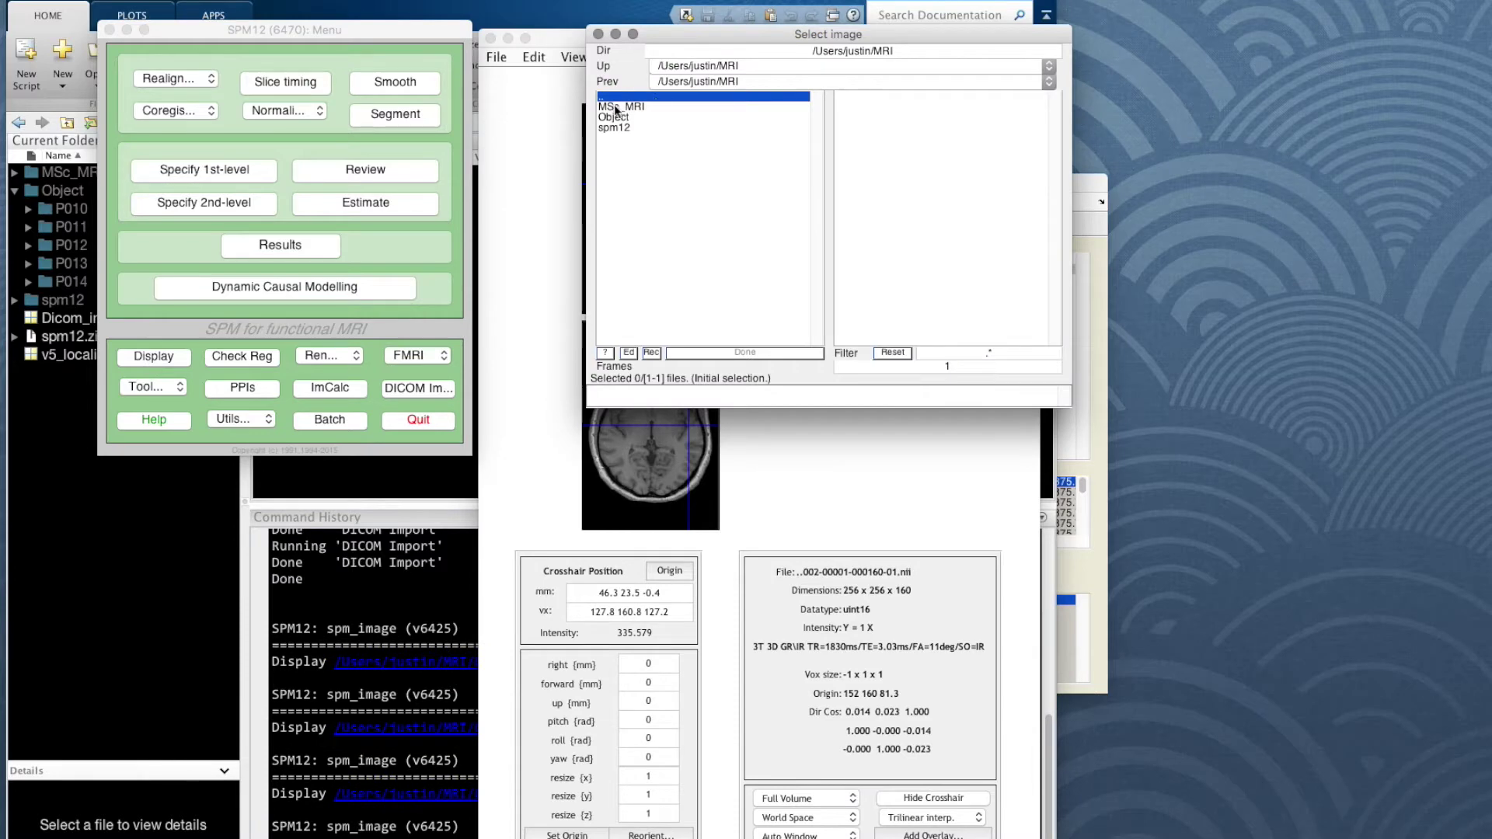
click(603, 107)
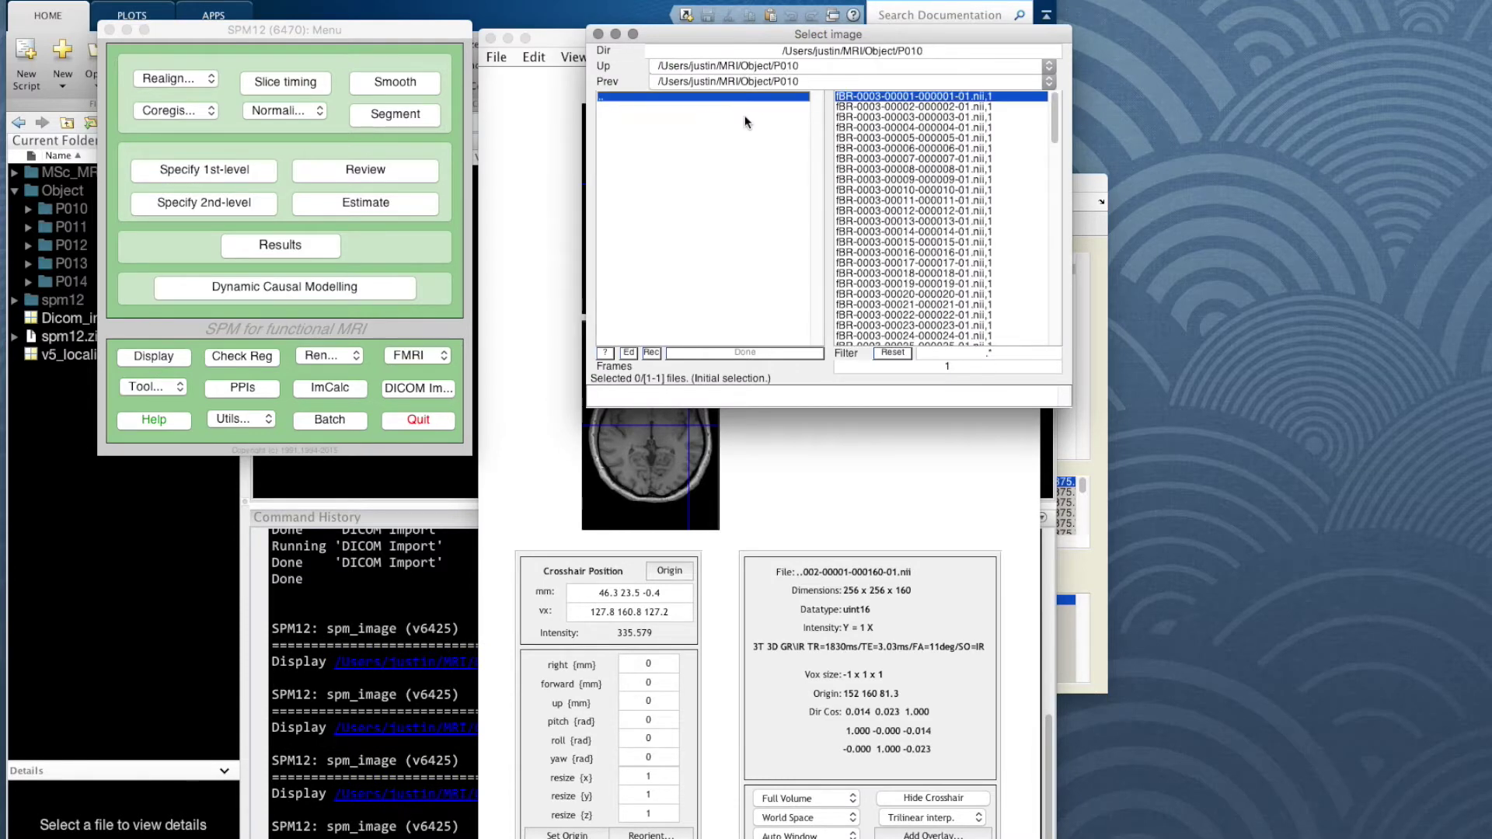
drag(1055, 123, 1051, 187)
click(920, 194)
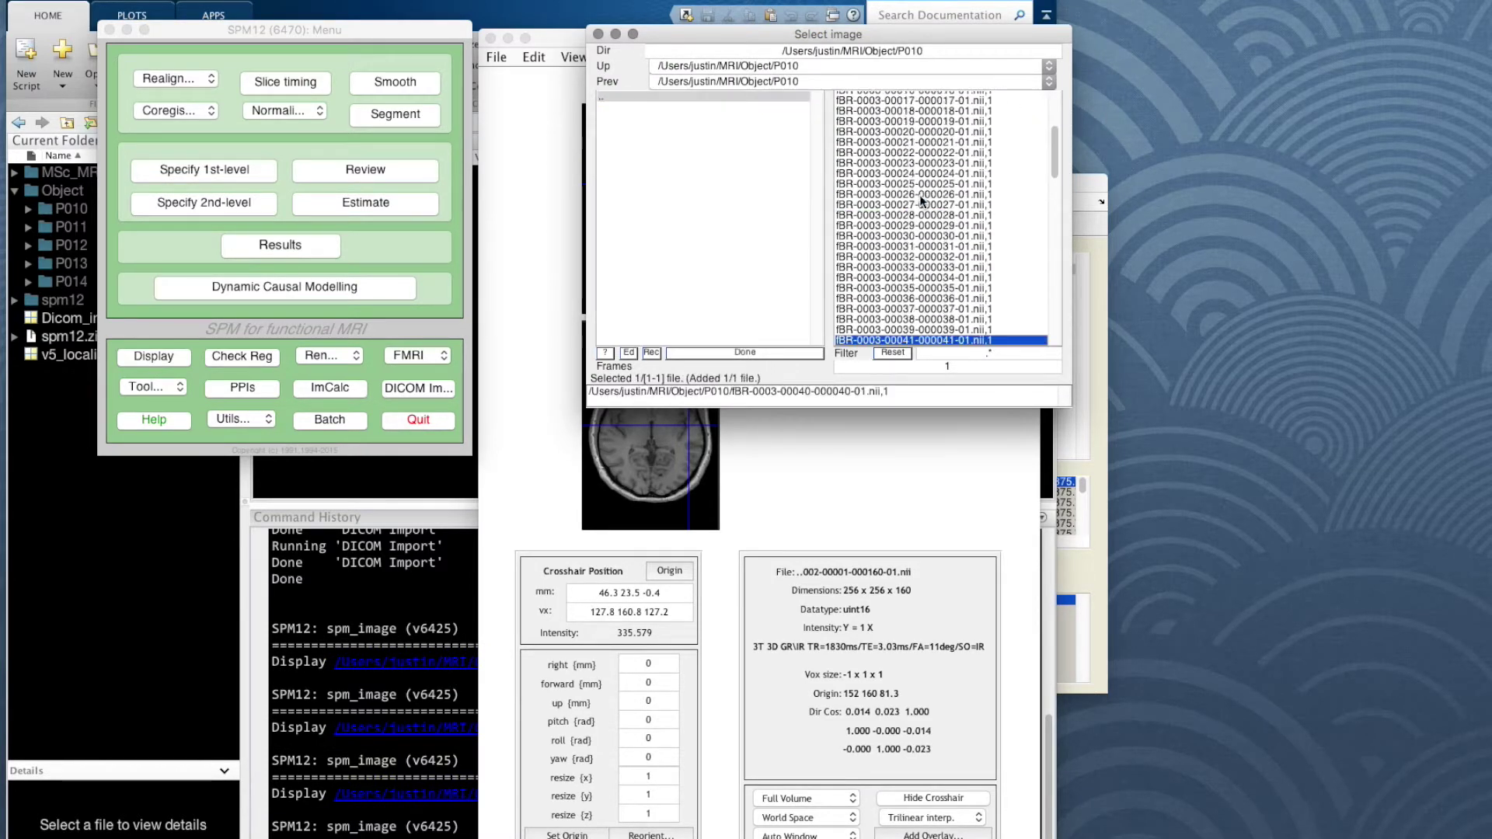
click(744, 351)
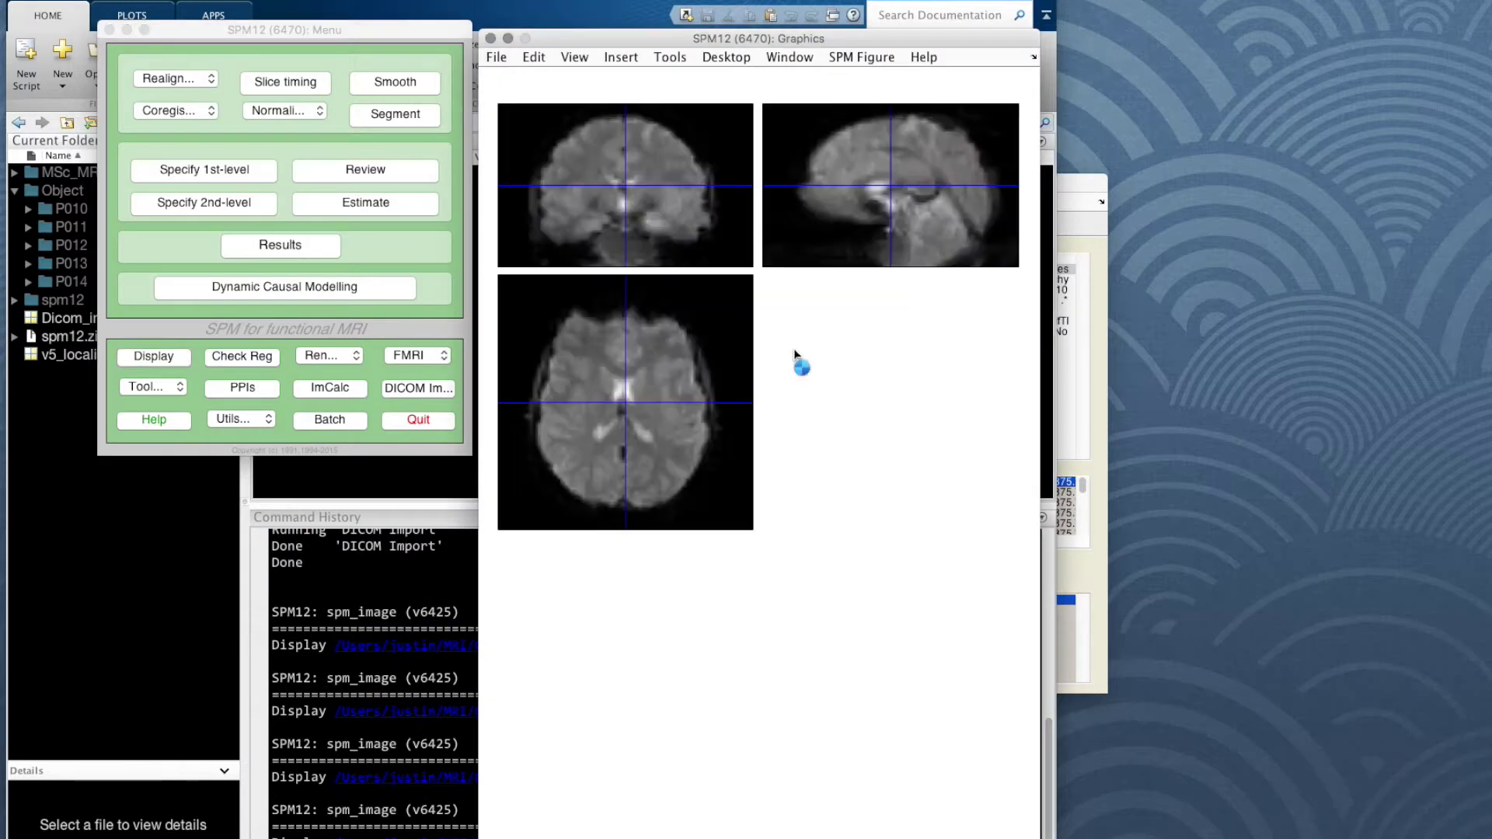
click(936, 817)
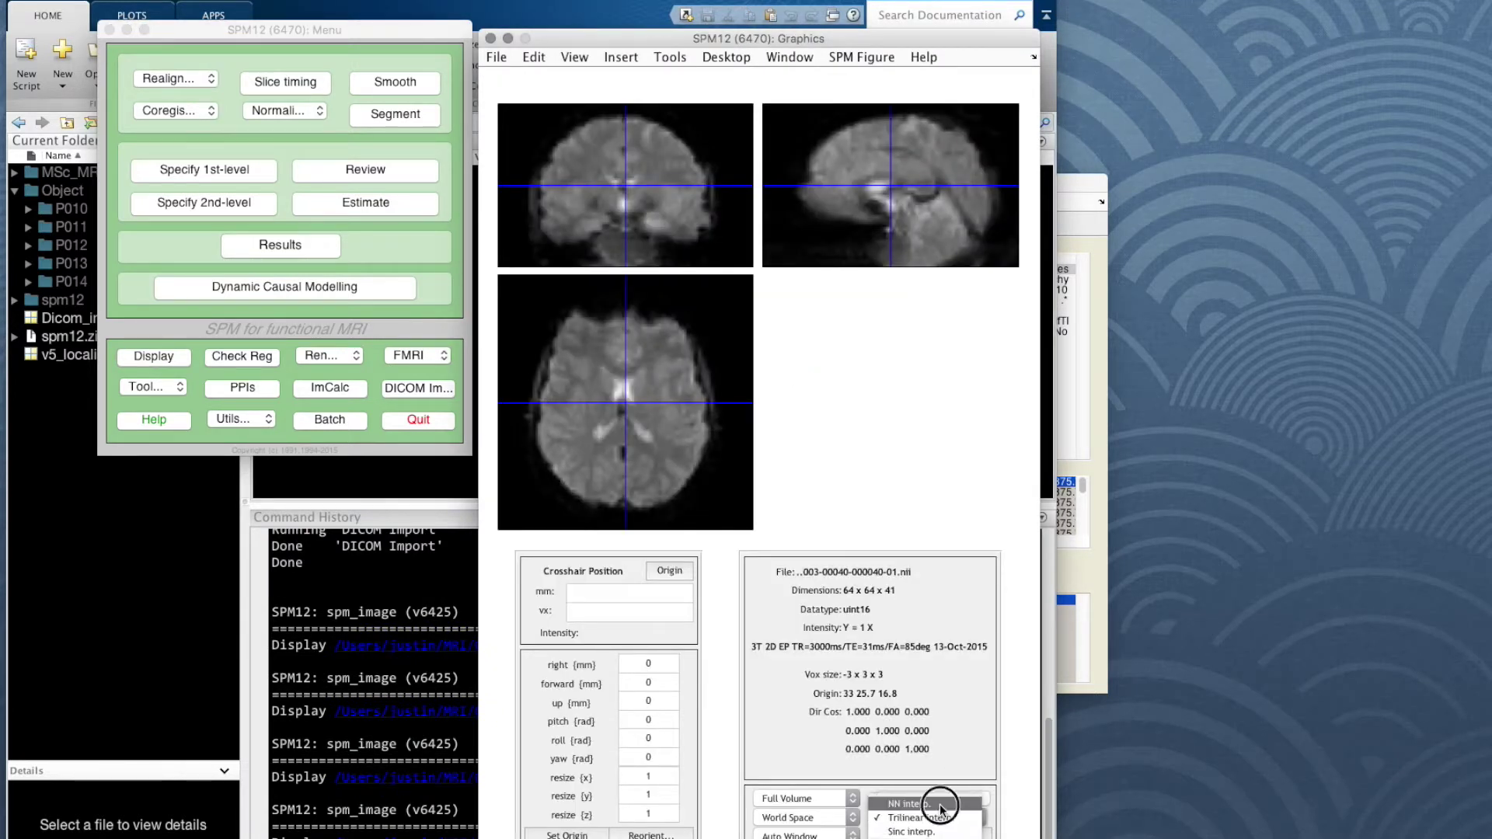
click(939, 802)
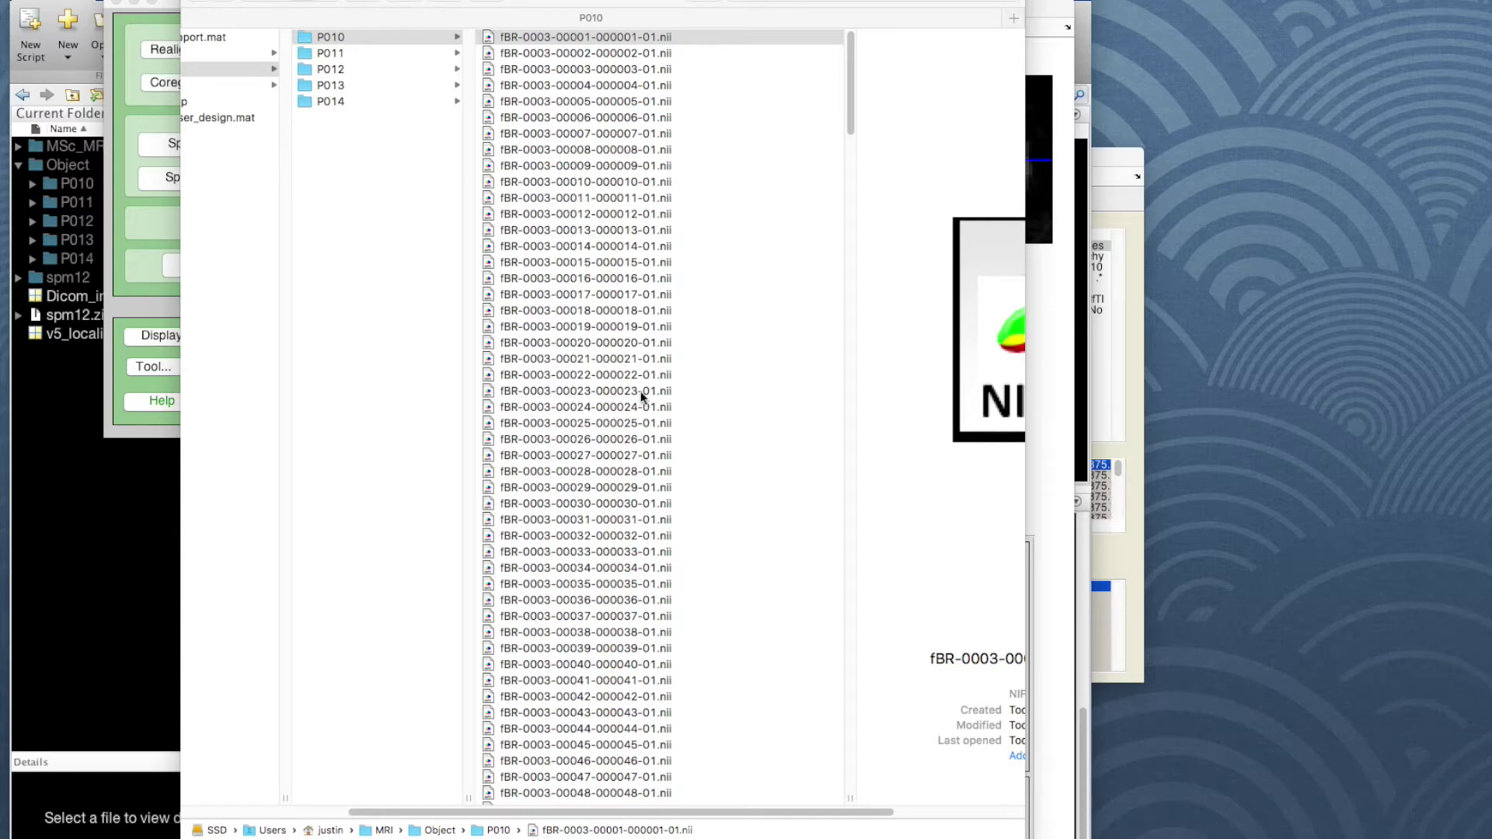
In Finder, create a folder named DICOM inside the P010 folder
scroll(631, 391, down, 8)
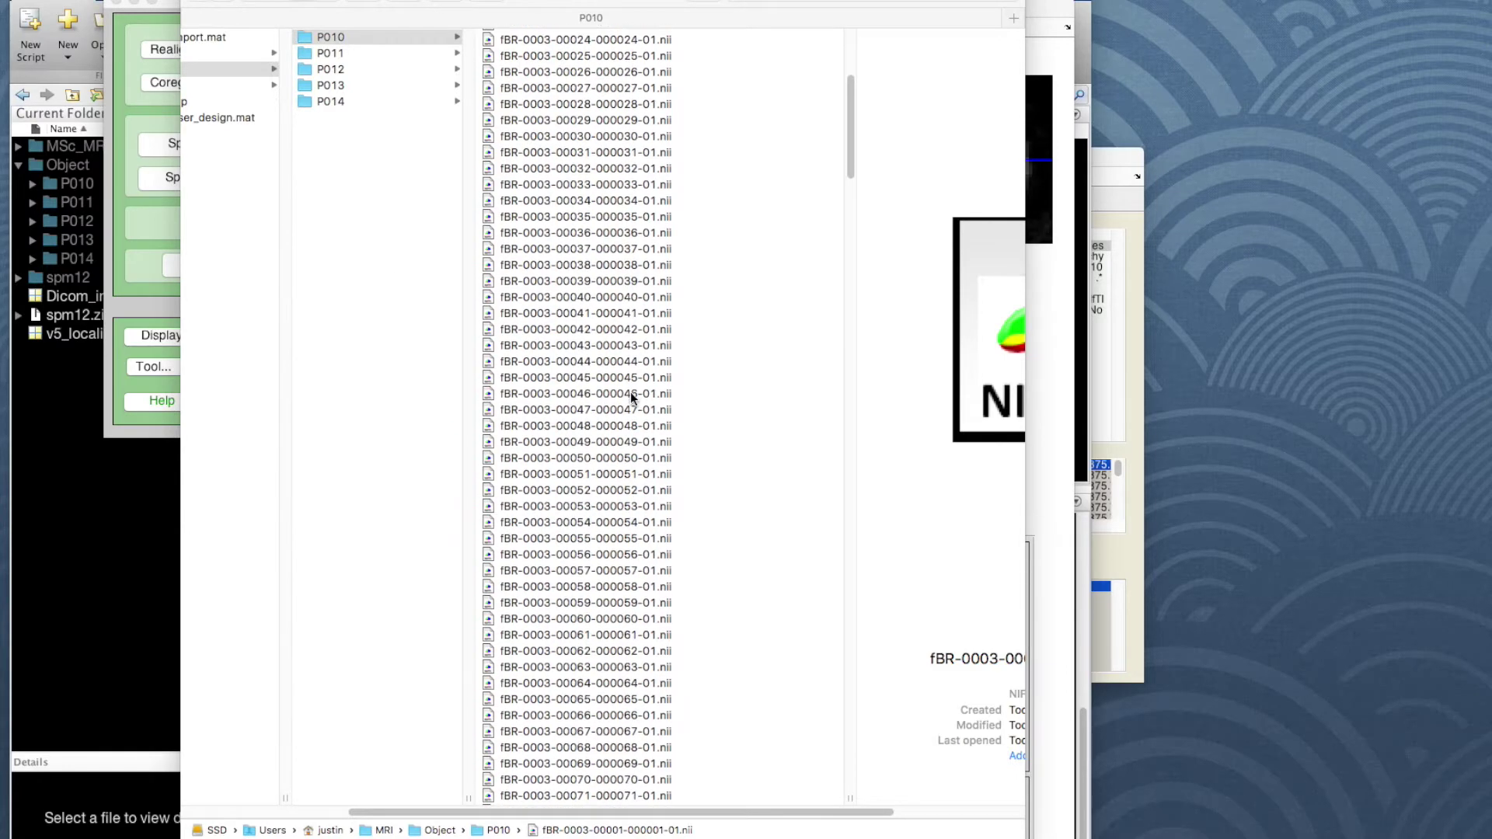
scroll(631, 391, down, 15)
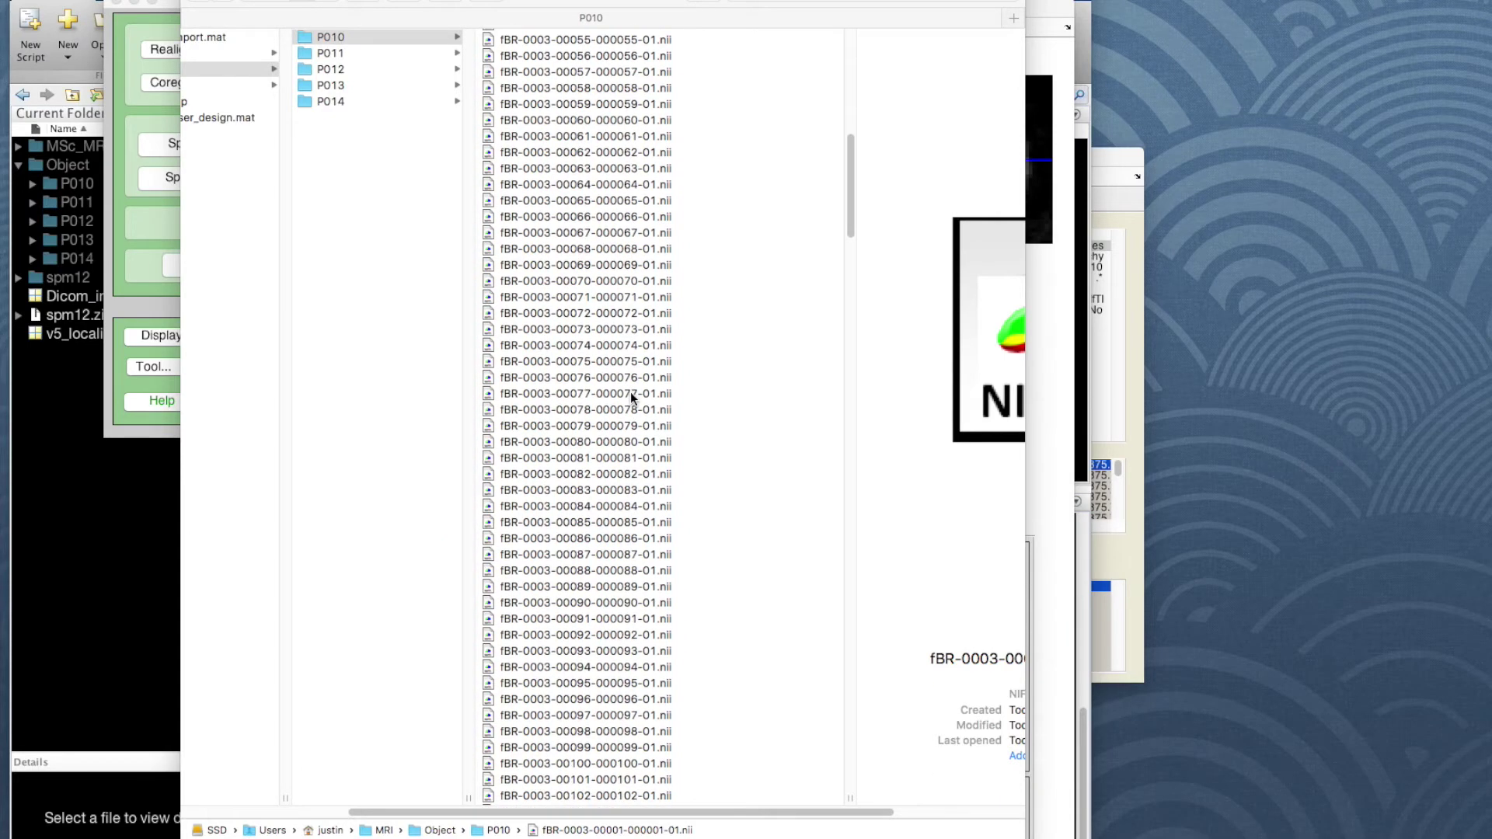
scroll(631, 392, down, 15)
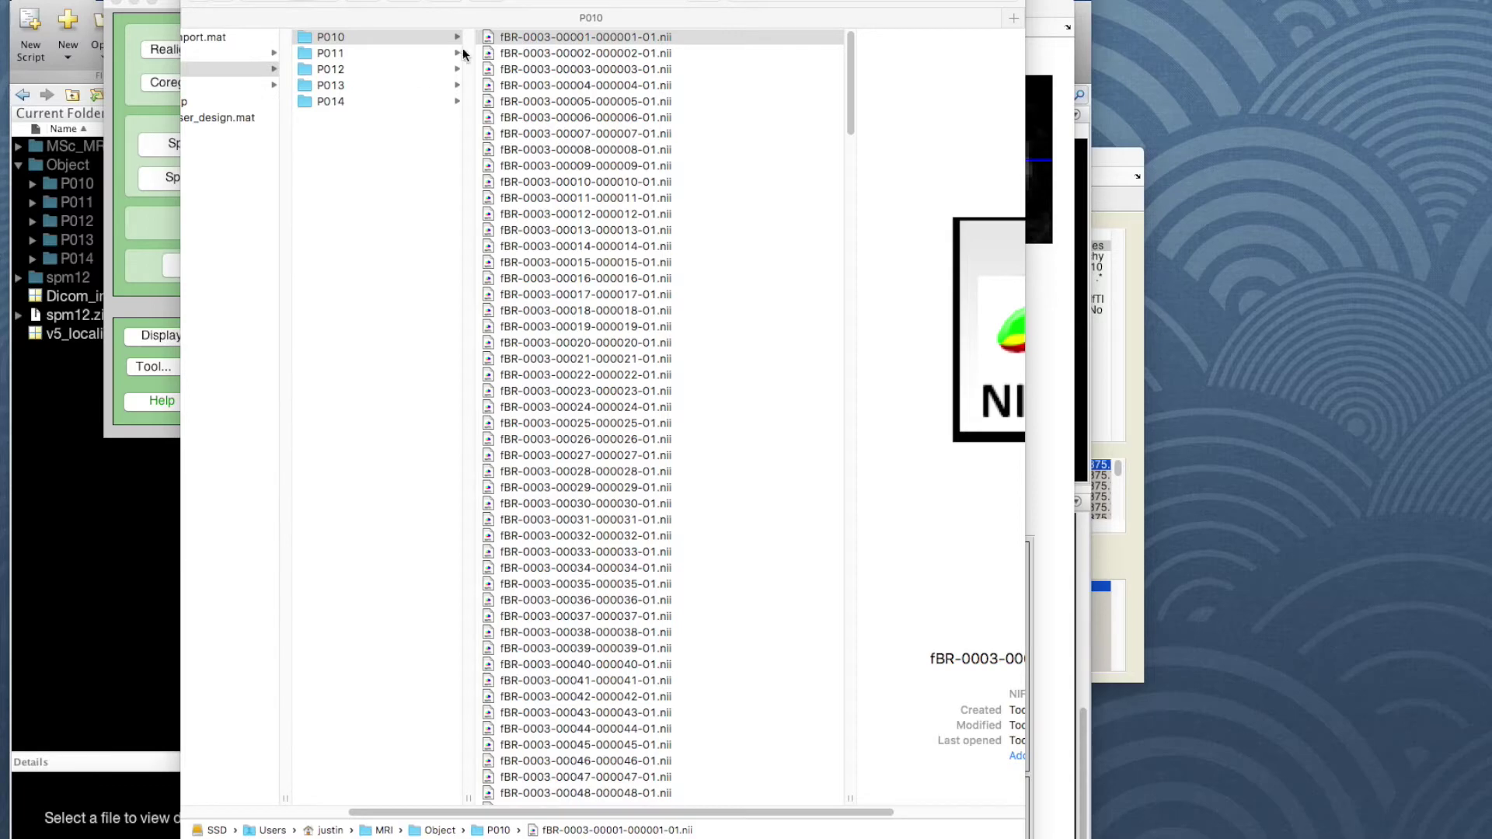
drag(552, 5, 583, 2)
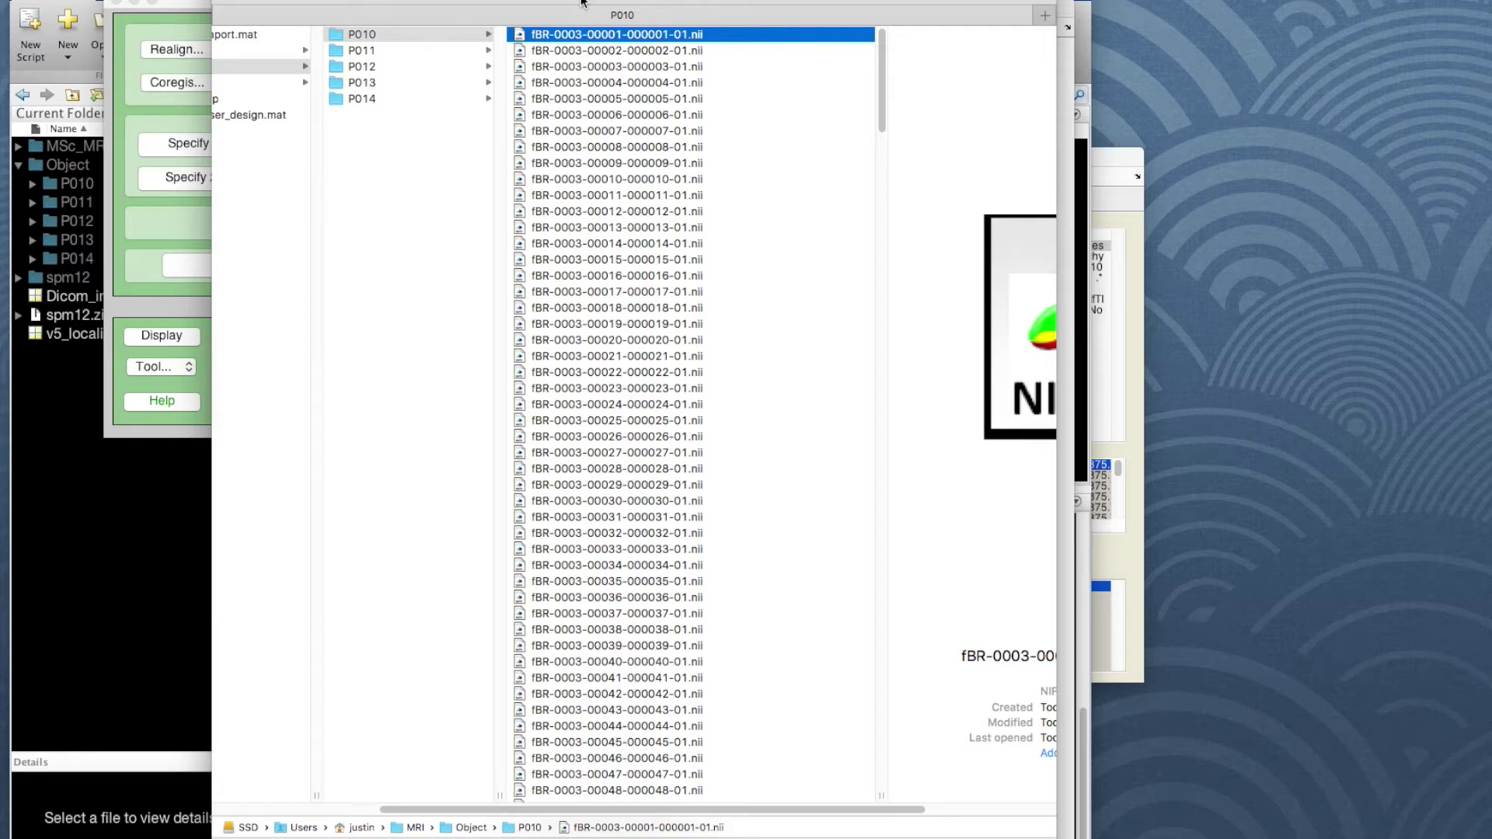
click(408, 35)
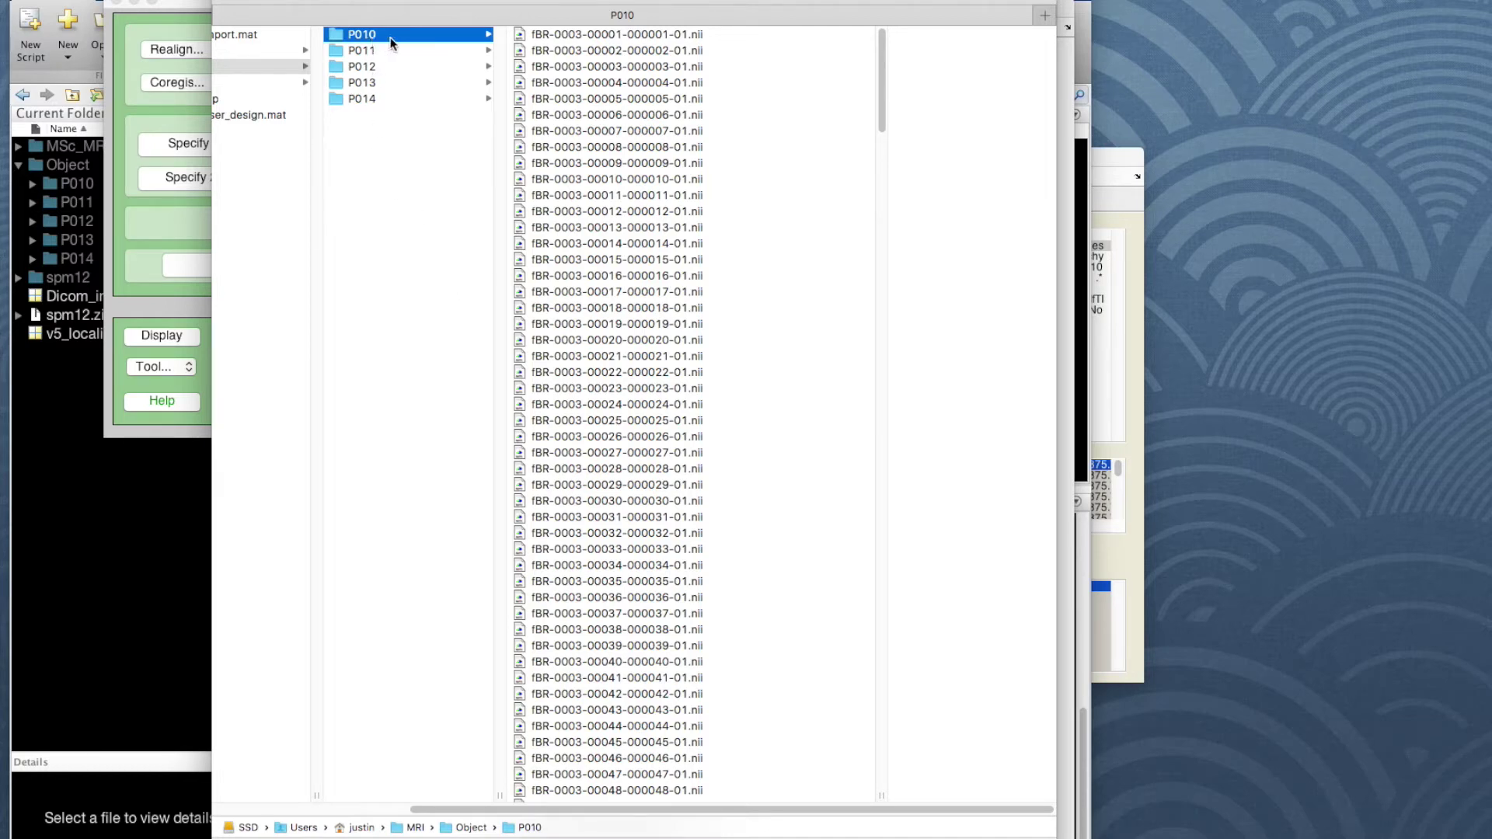
click(117, 0)
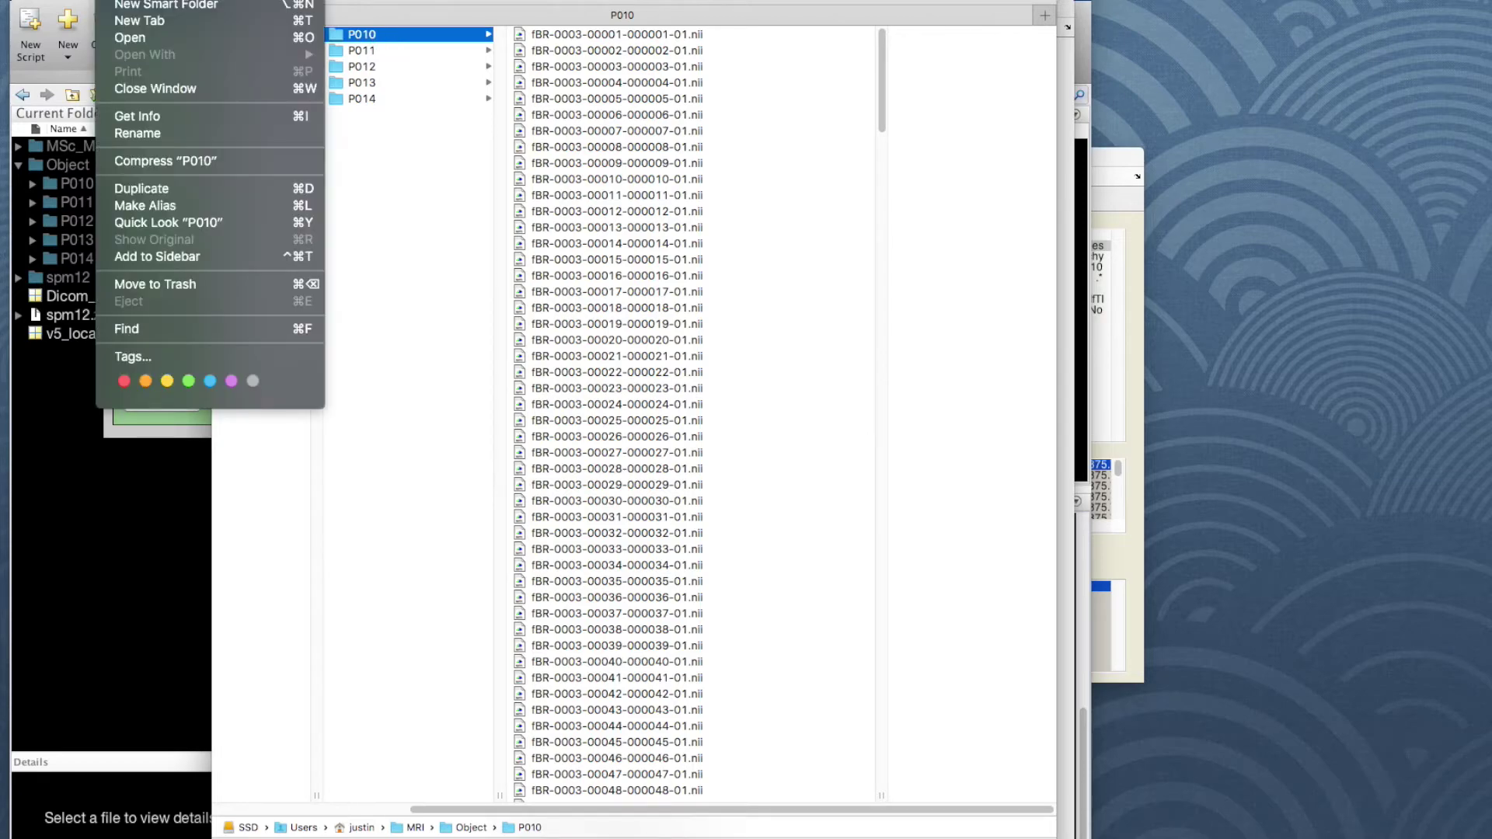
key(super+shift+n)
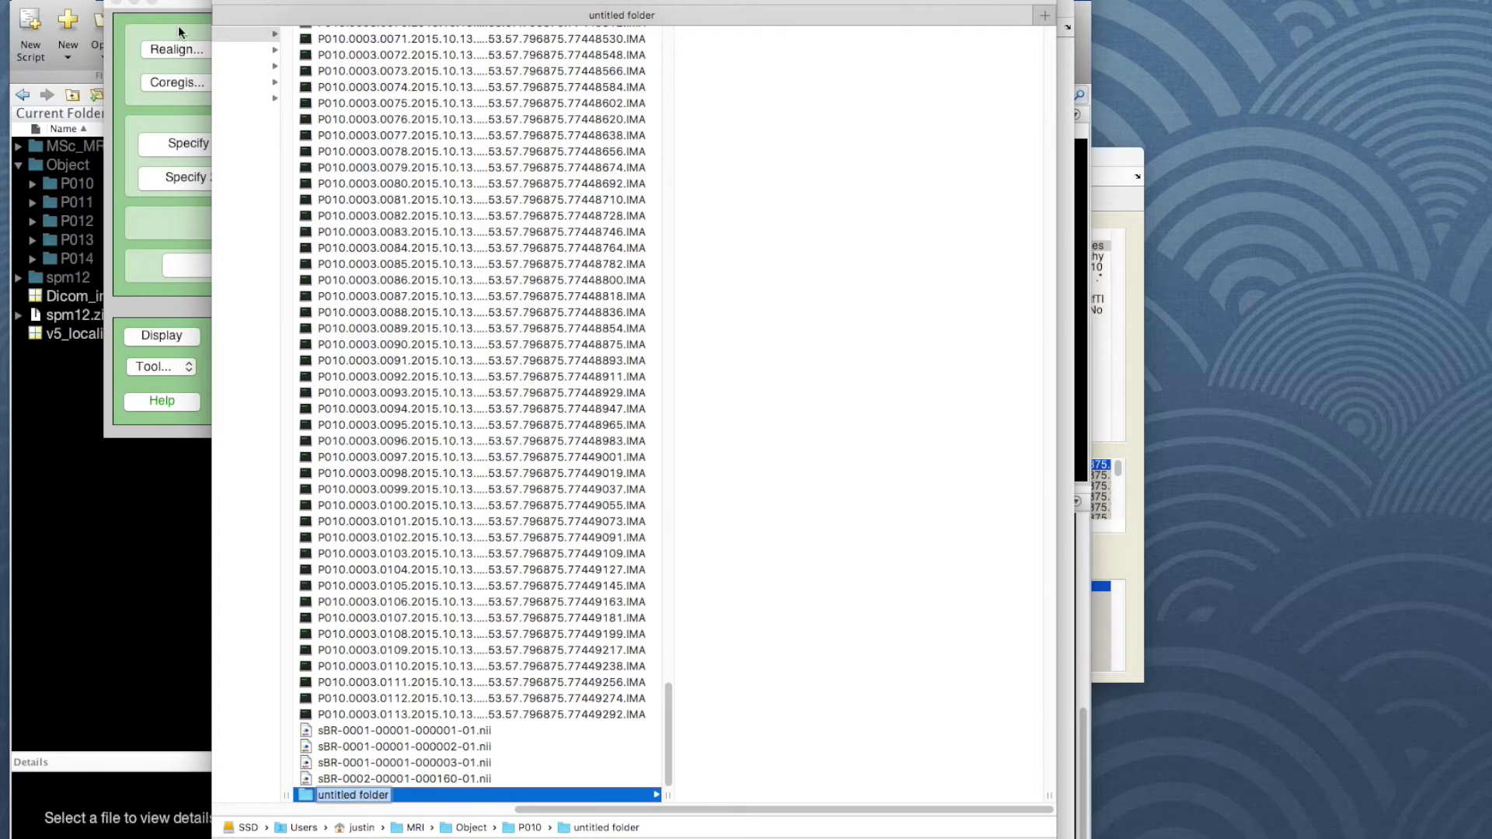
text(DICOM)
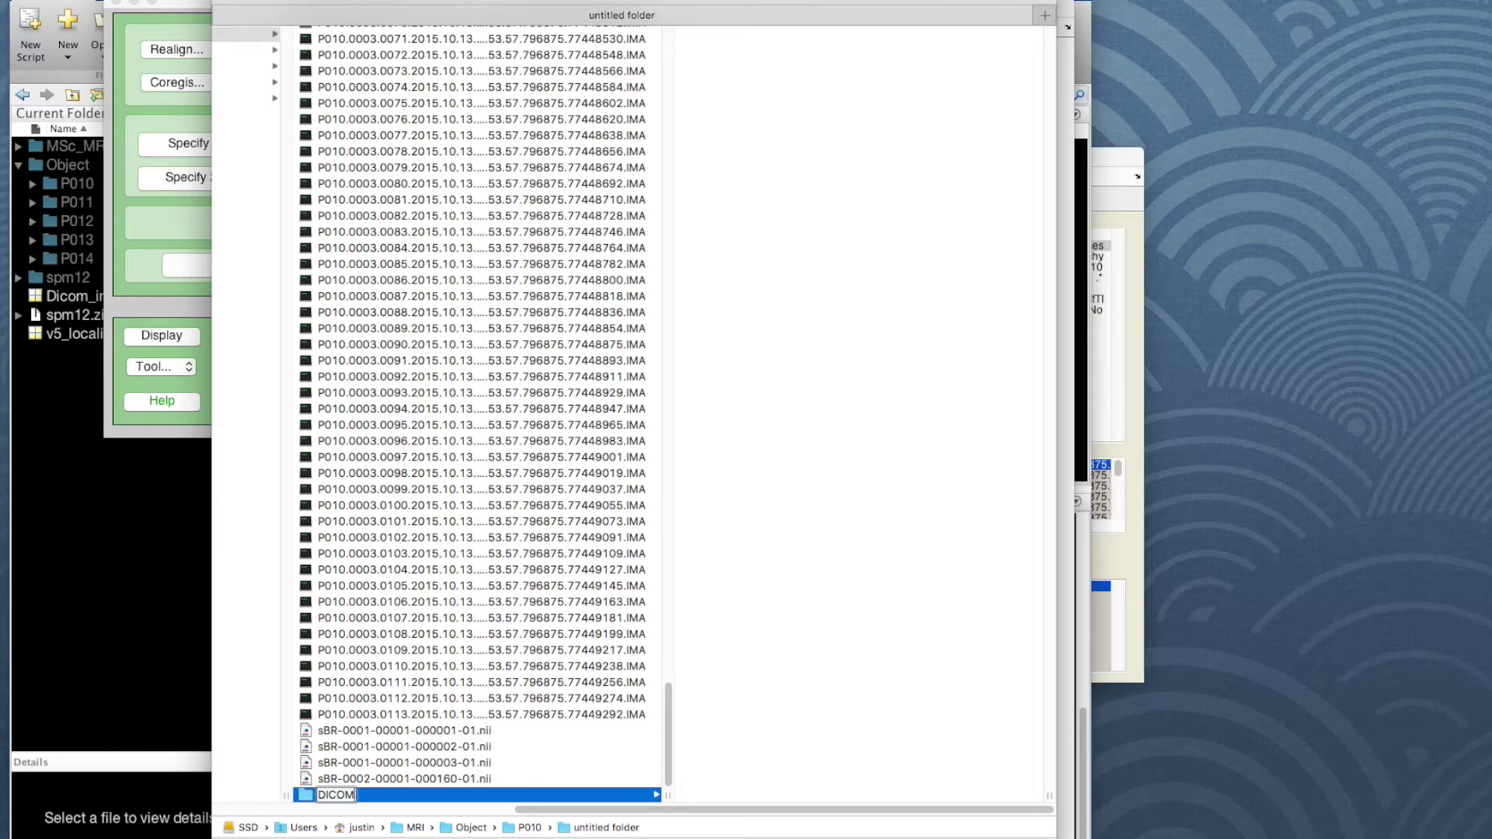
key(Return)
Create a second folder inside P010 and name it f for the functional images
scroll(346, 793, left, 5)
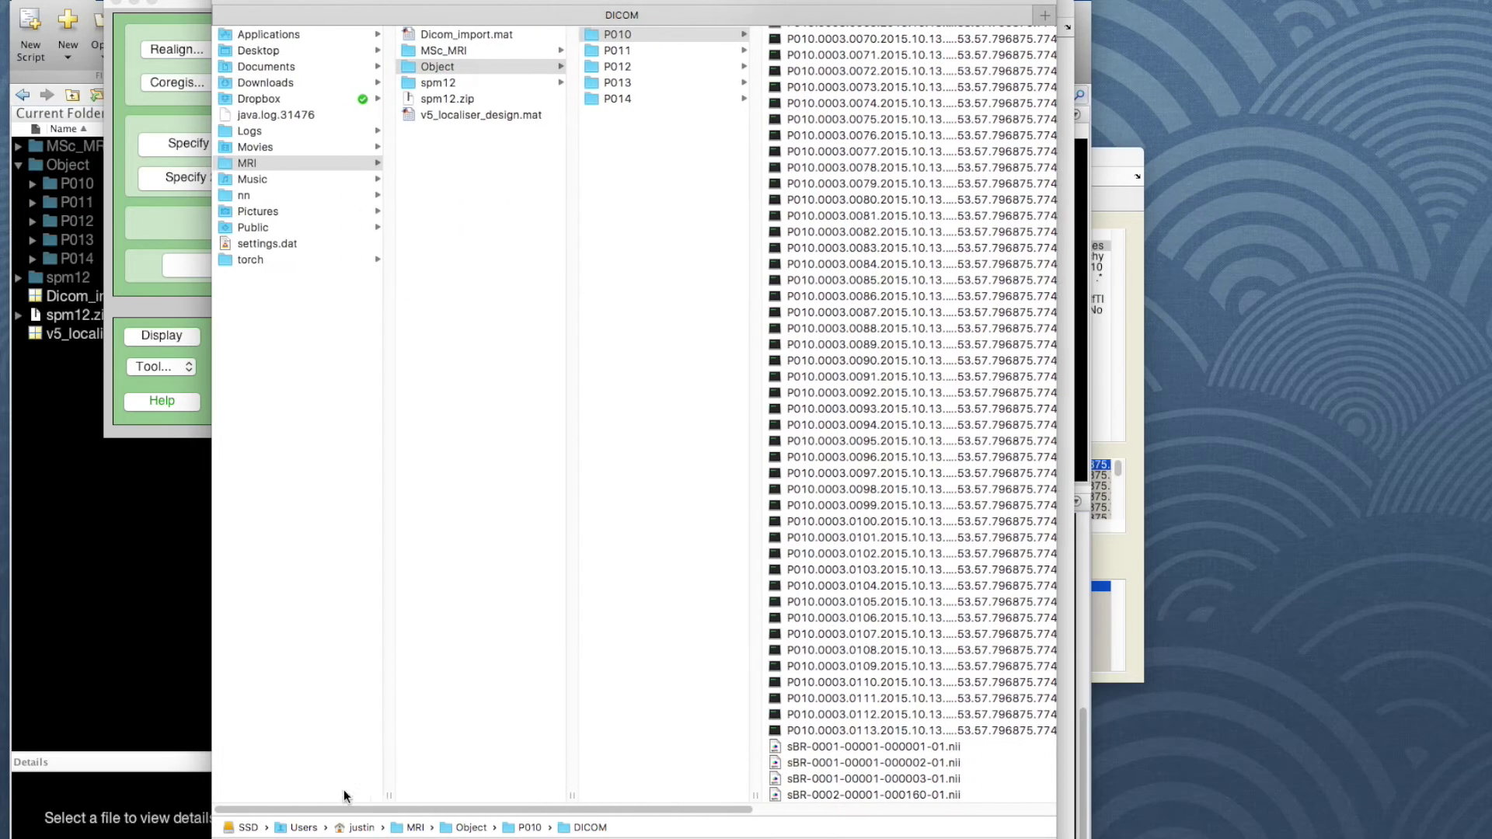
click(656, 34)
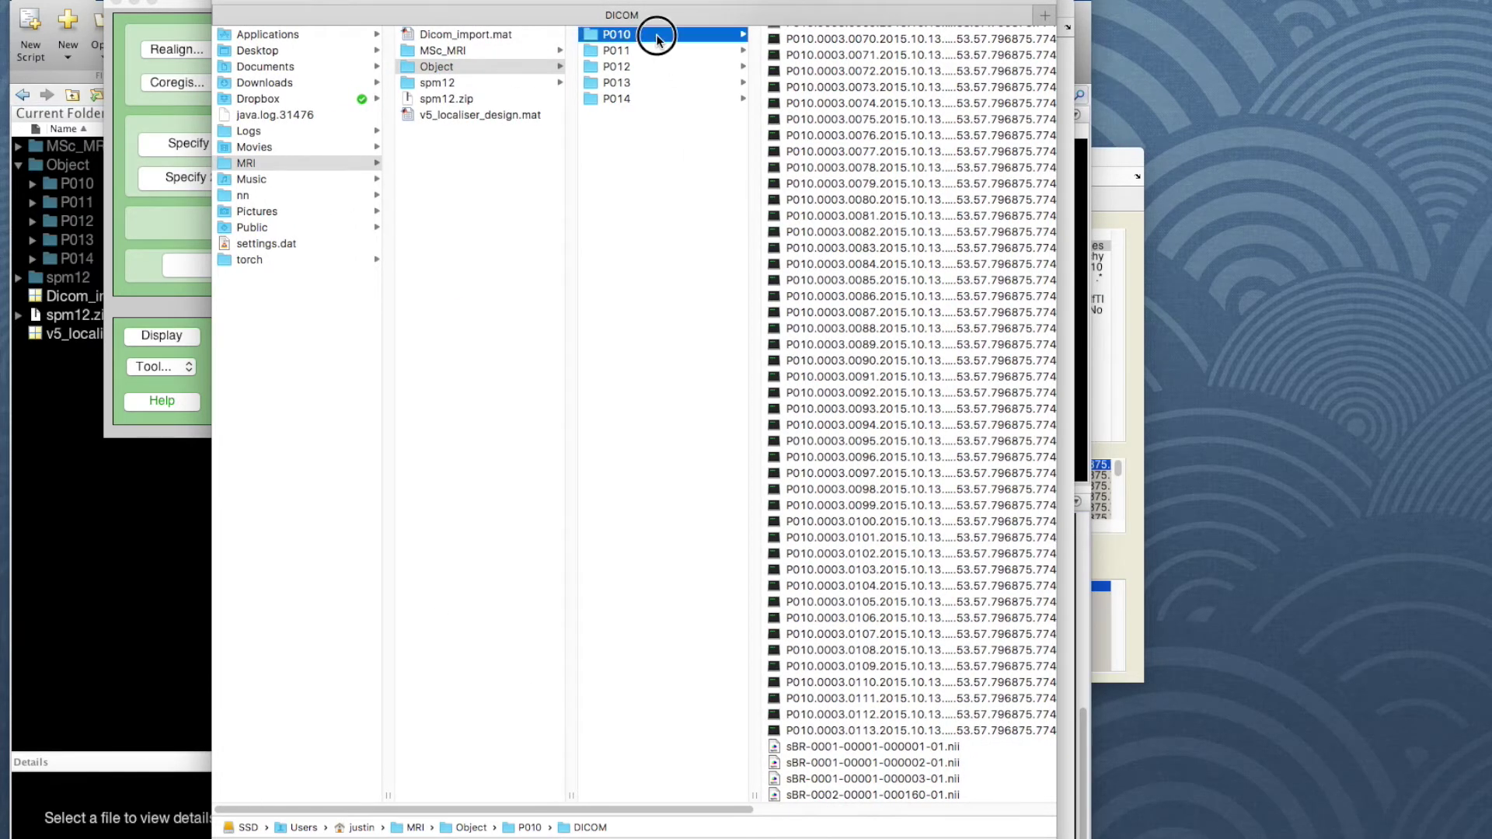
click(128, 0)
key(shift+super+n)
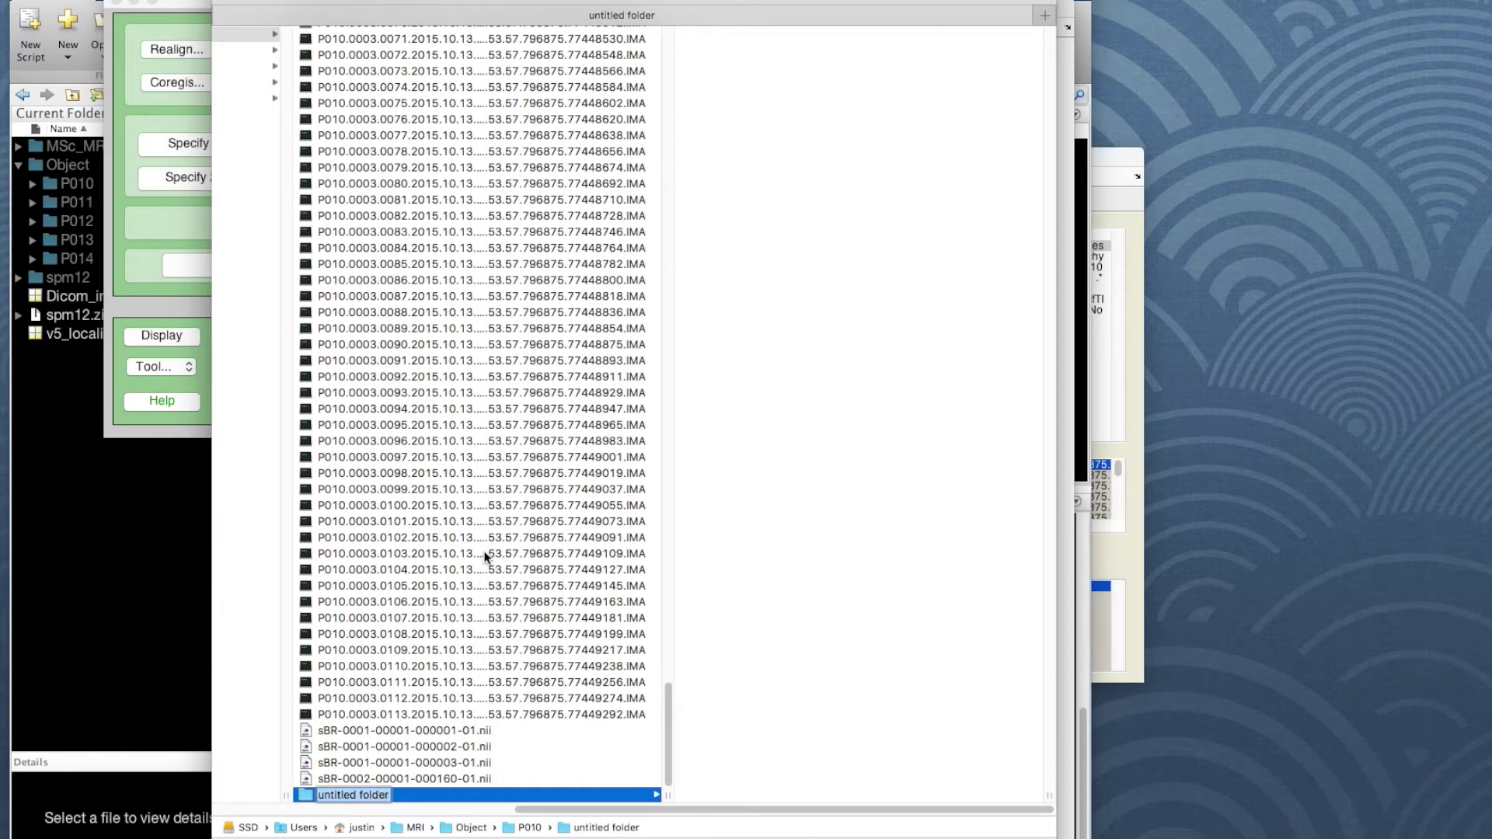
text(fu)
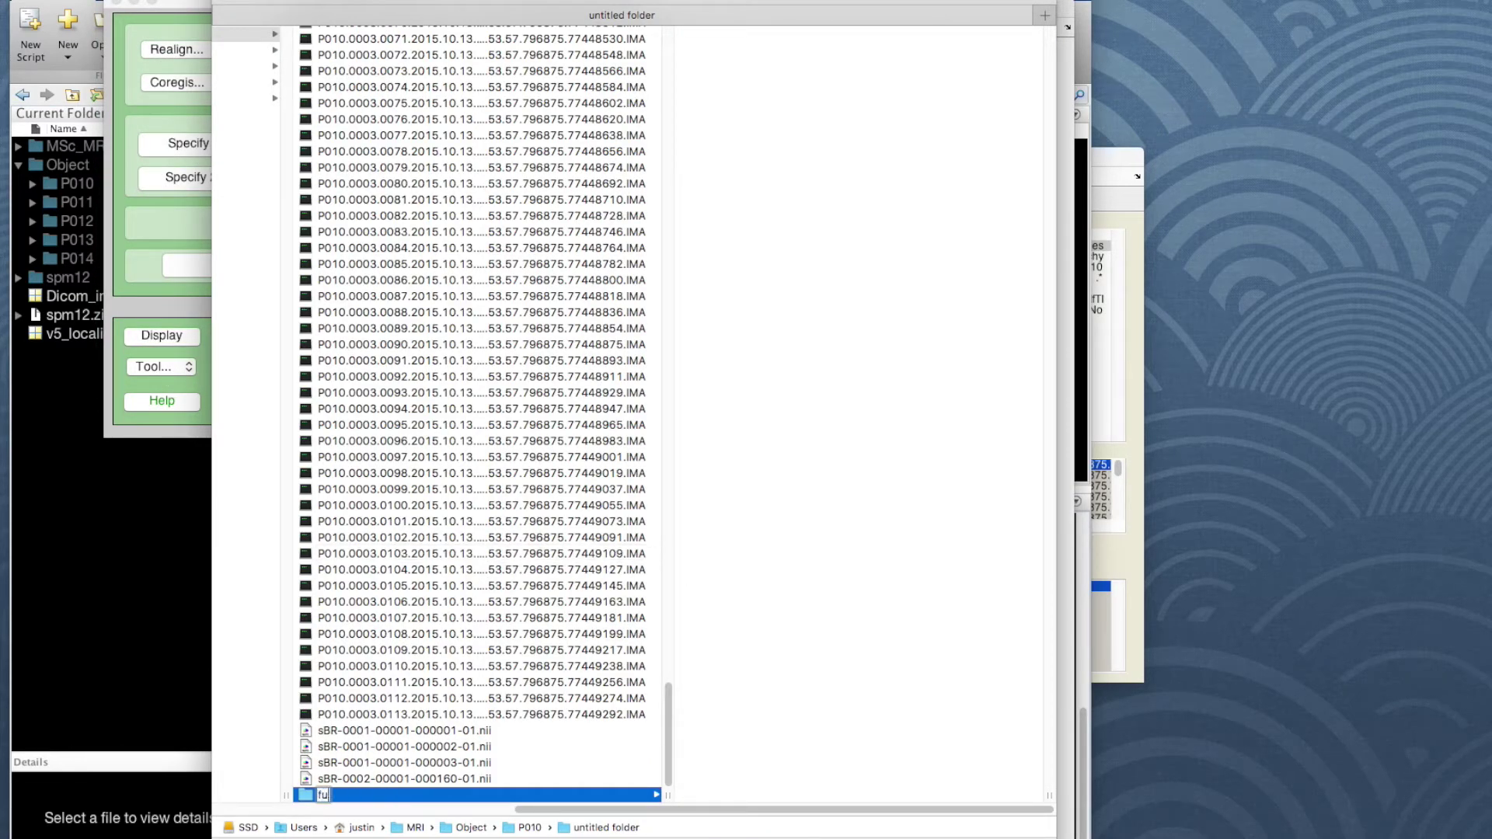
text(nctional)
key(BackSpace)
key(BackSpace)
key(BackSpace)
key(BackSpace)
key(BackSpace)
key(BackSpace)
key(BackSpace)
key(BackSpace)
key(BackSpace)
key(Return)
Create a new folder inside P010 and name it rf
scroll(482, 430, left, 5)
click(499, 35)
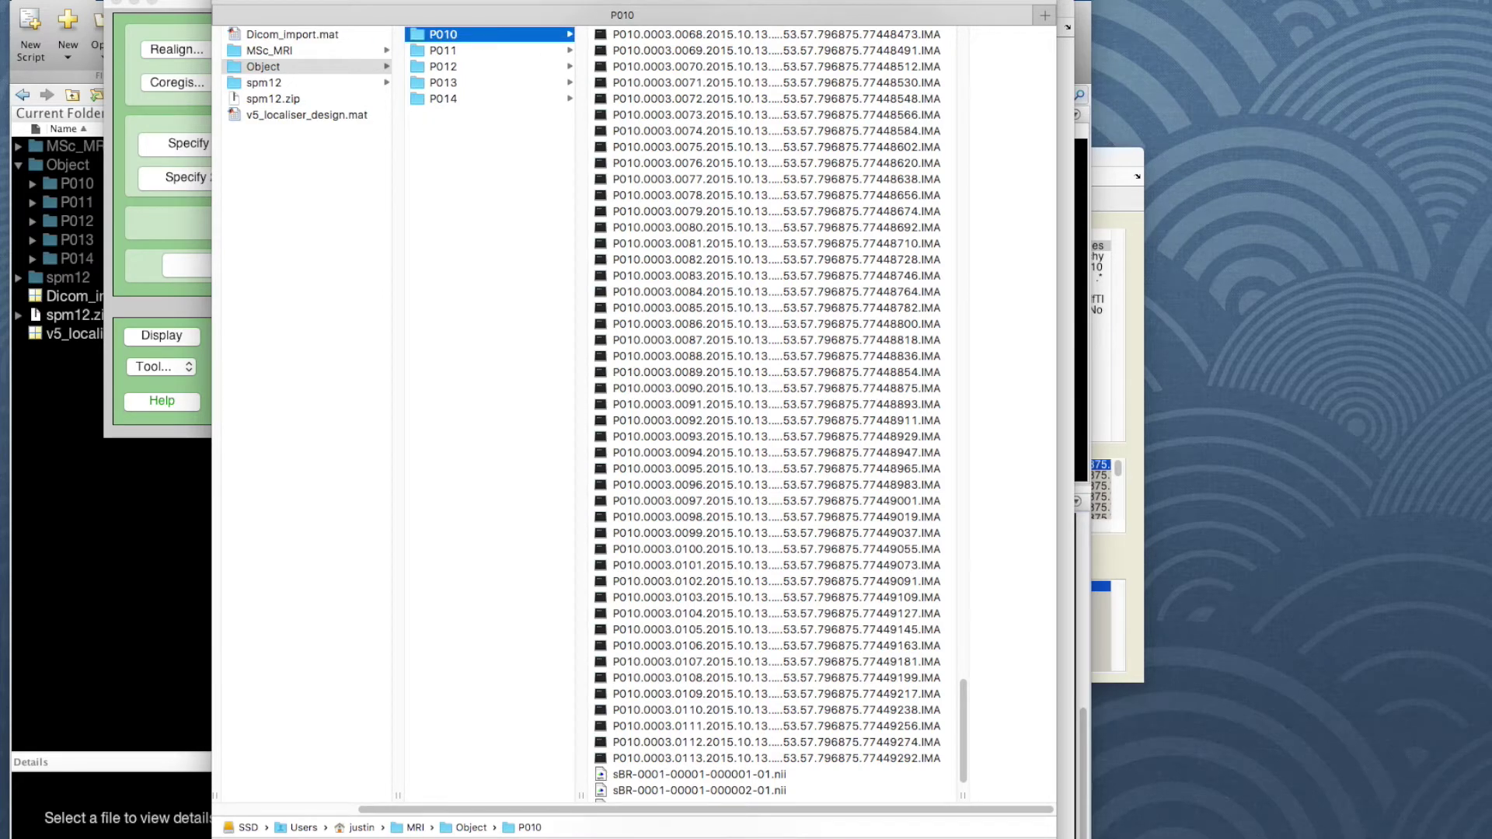
click(116, 1)
key(super+shift+n)
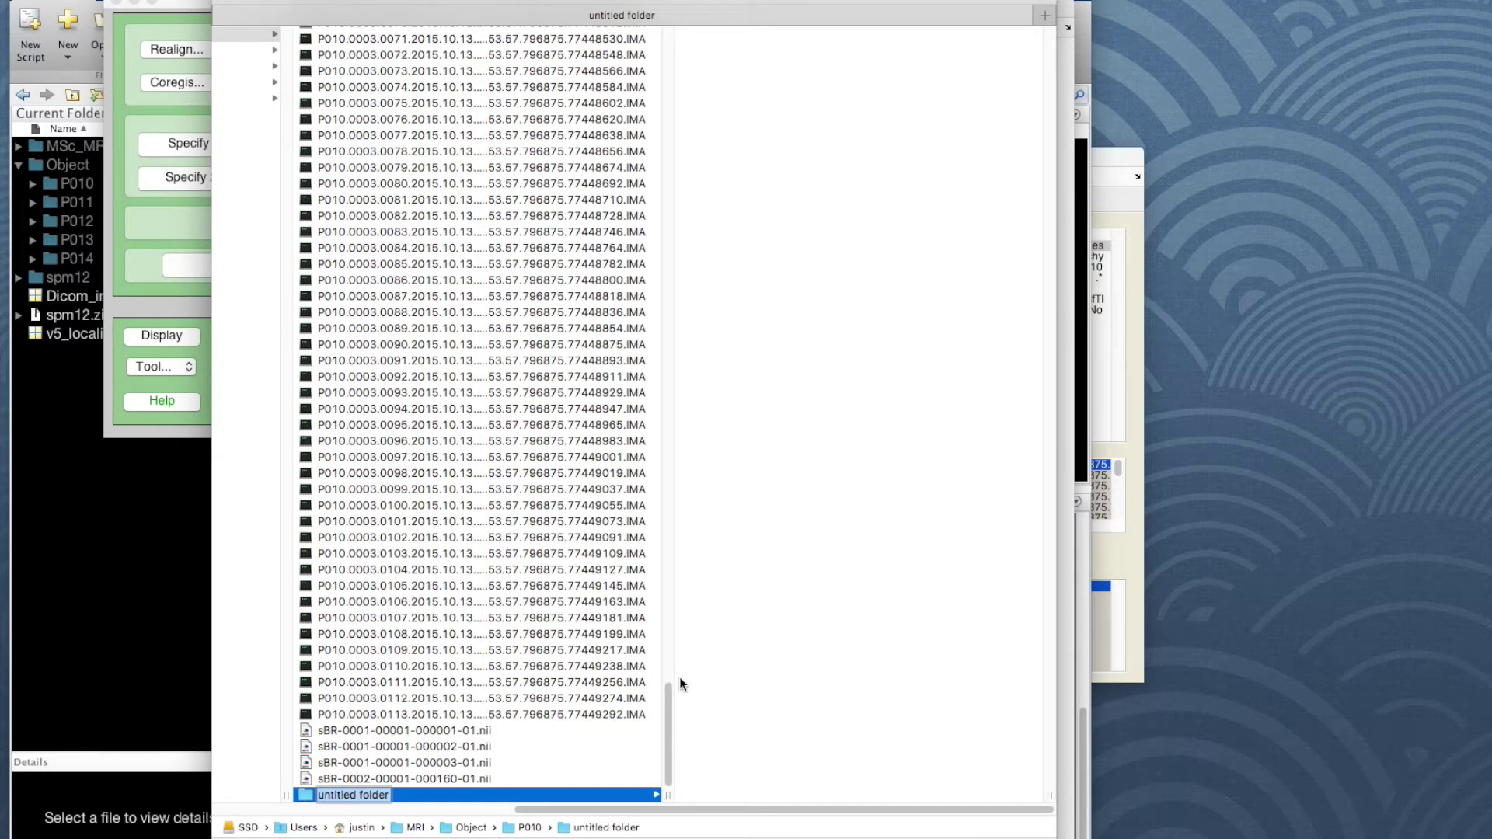
key(BackSpace)
text(rf)
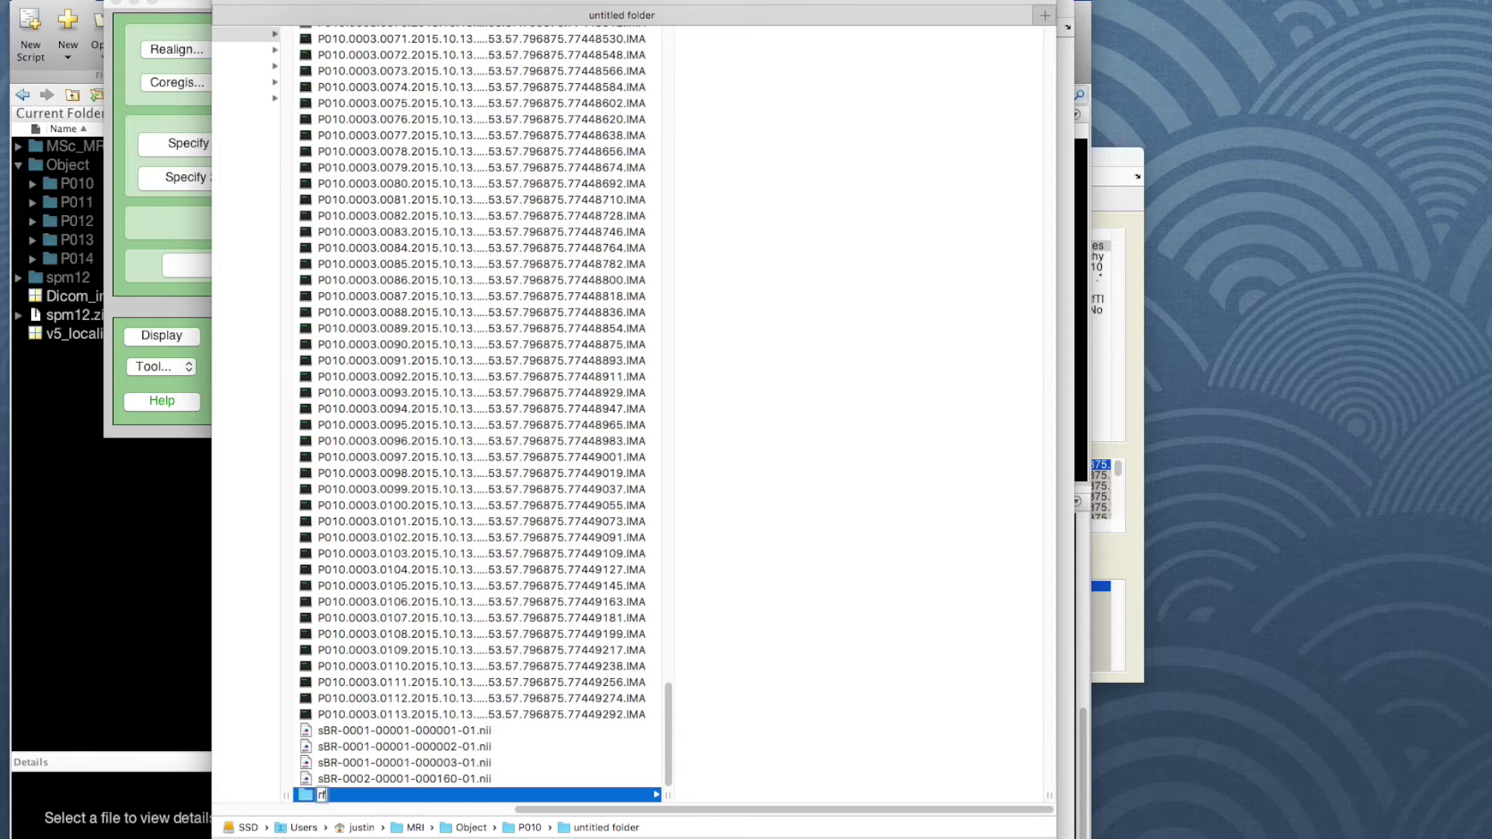
key(Return)
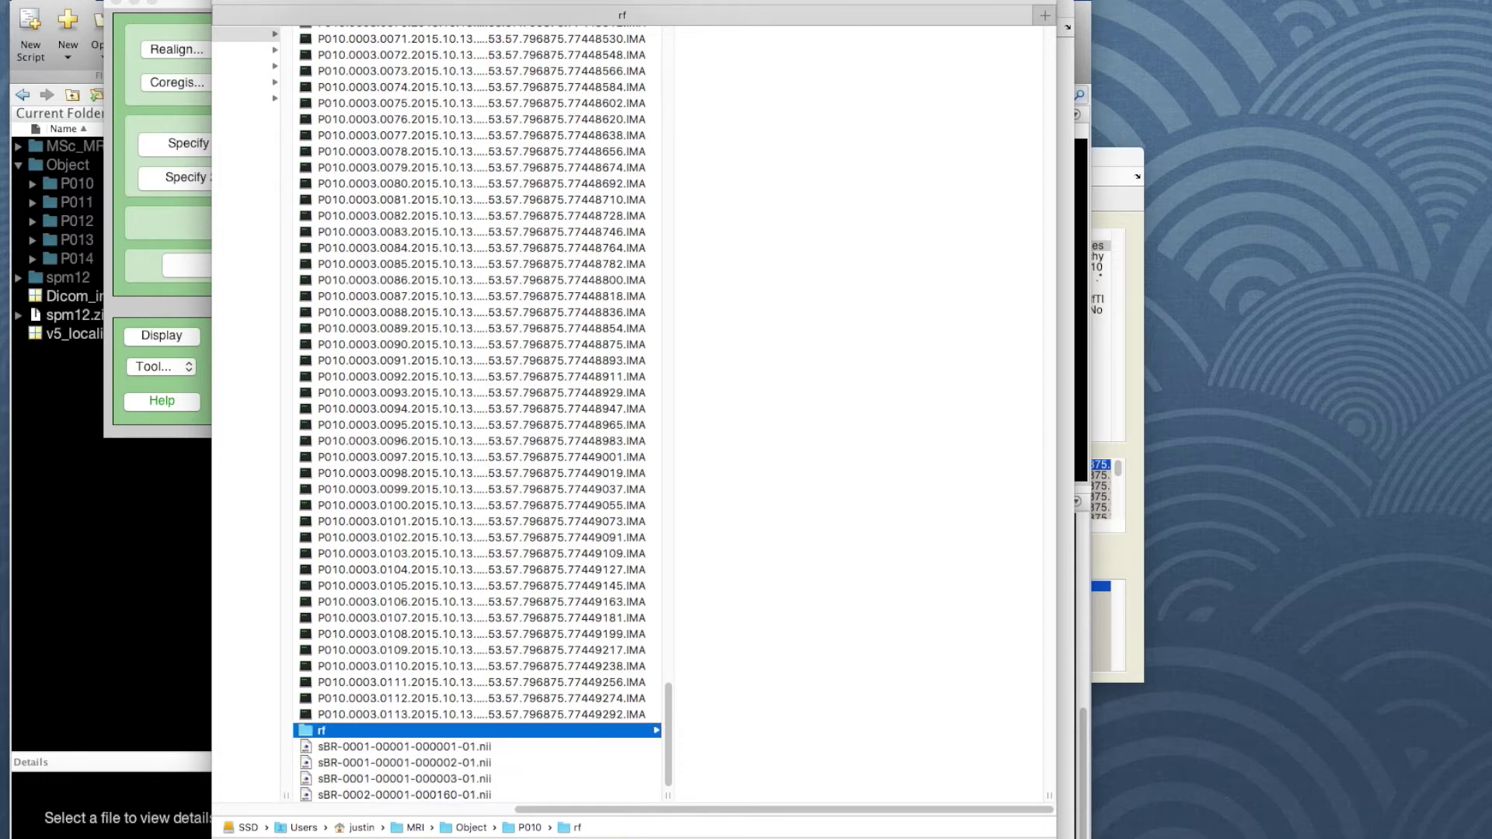
Add another folder inside P010, named wrf
scroll(294, 44, left, 3)
click(294, 34)
right_click(295, 34)
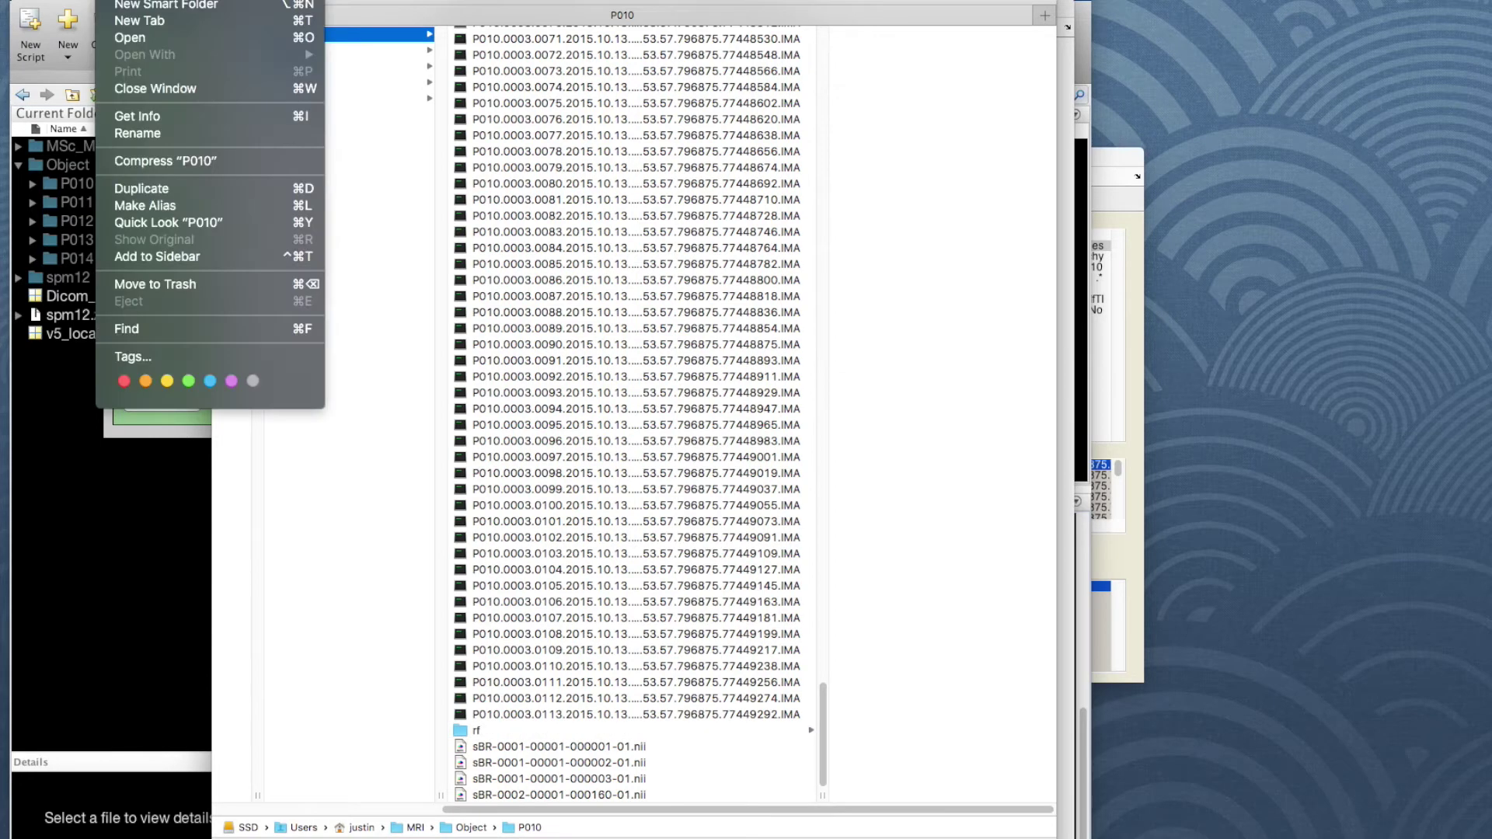
key(shift+super+n)
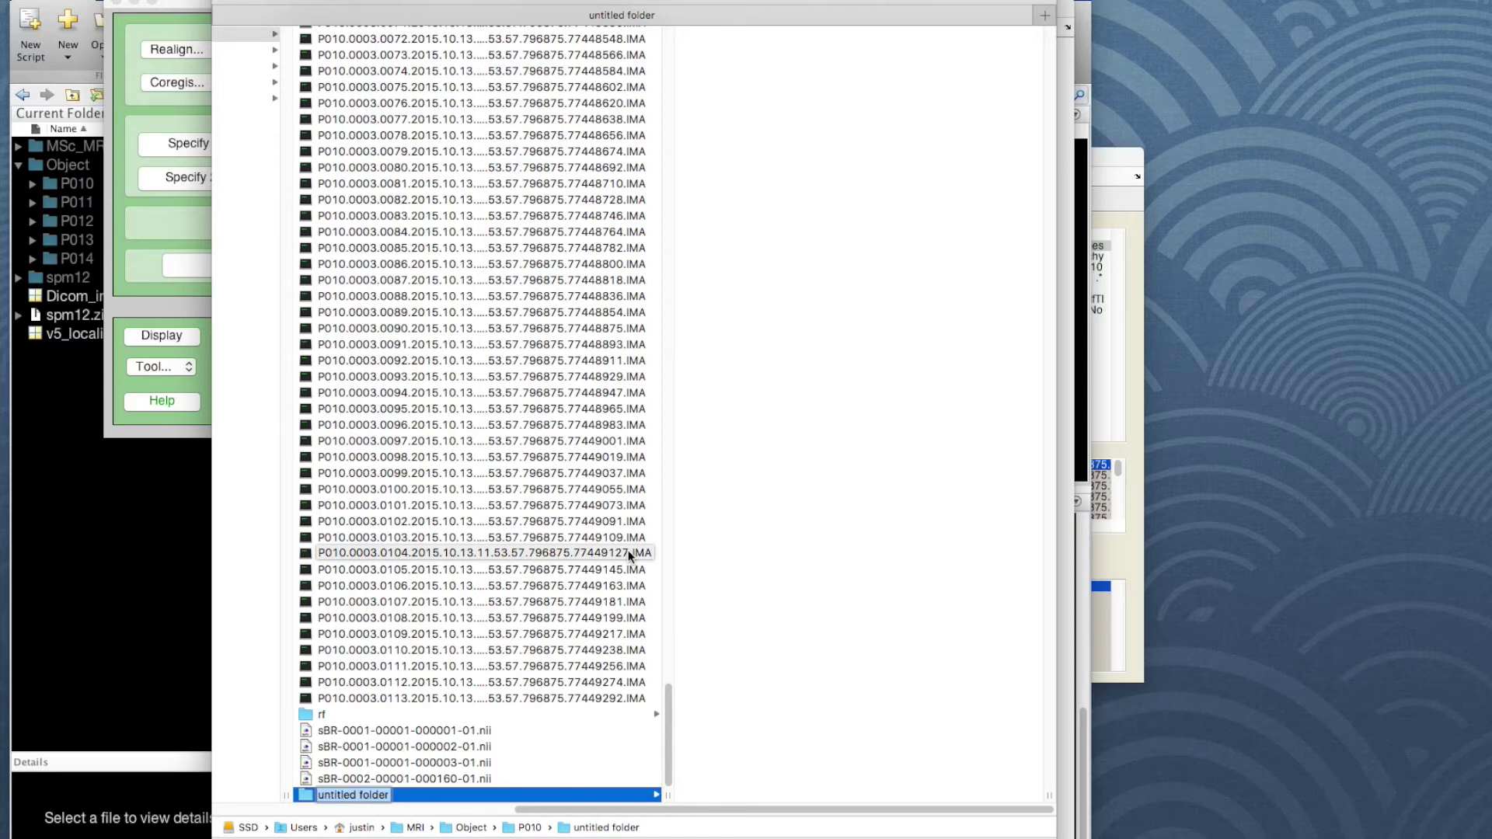
text(wrf)
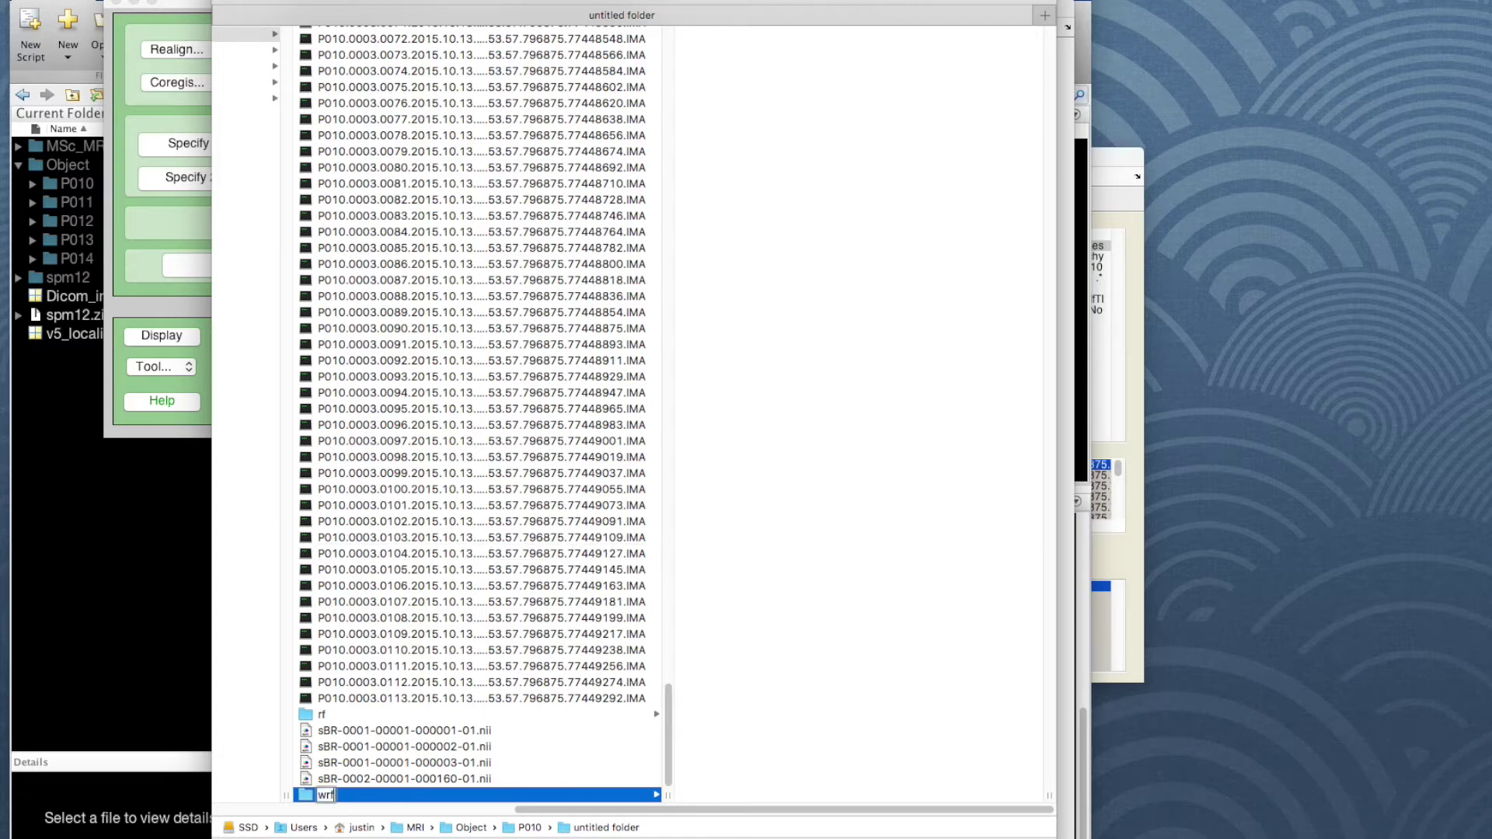
key(Return)
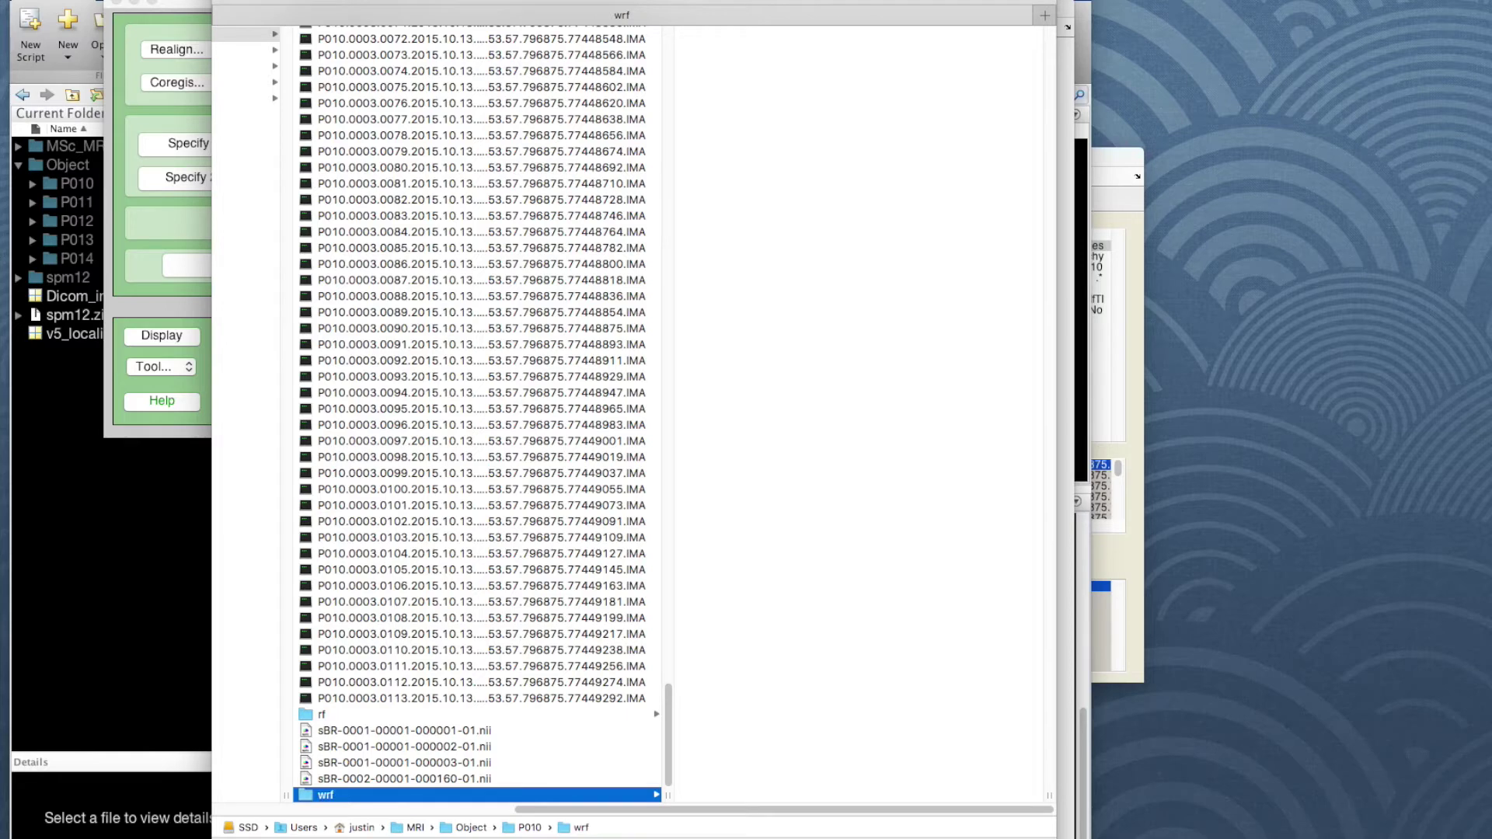
Add a folder named swrf inside P010
scroll(599, 417, left, 5)
click(368, 37)
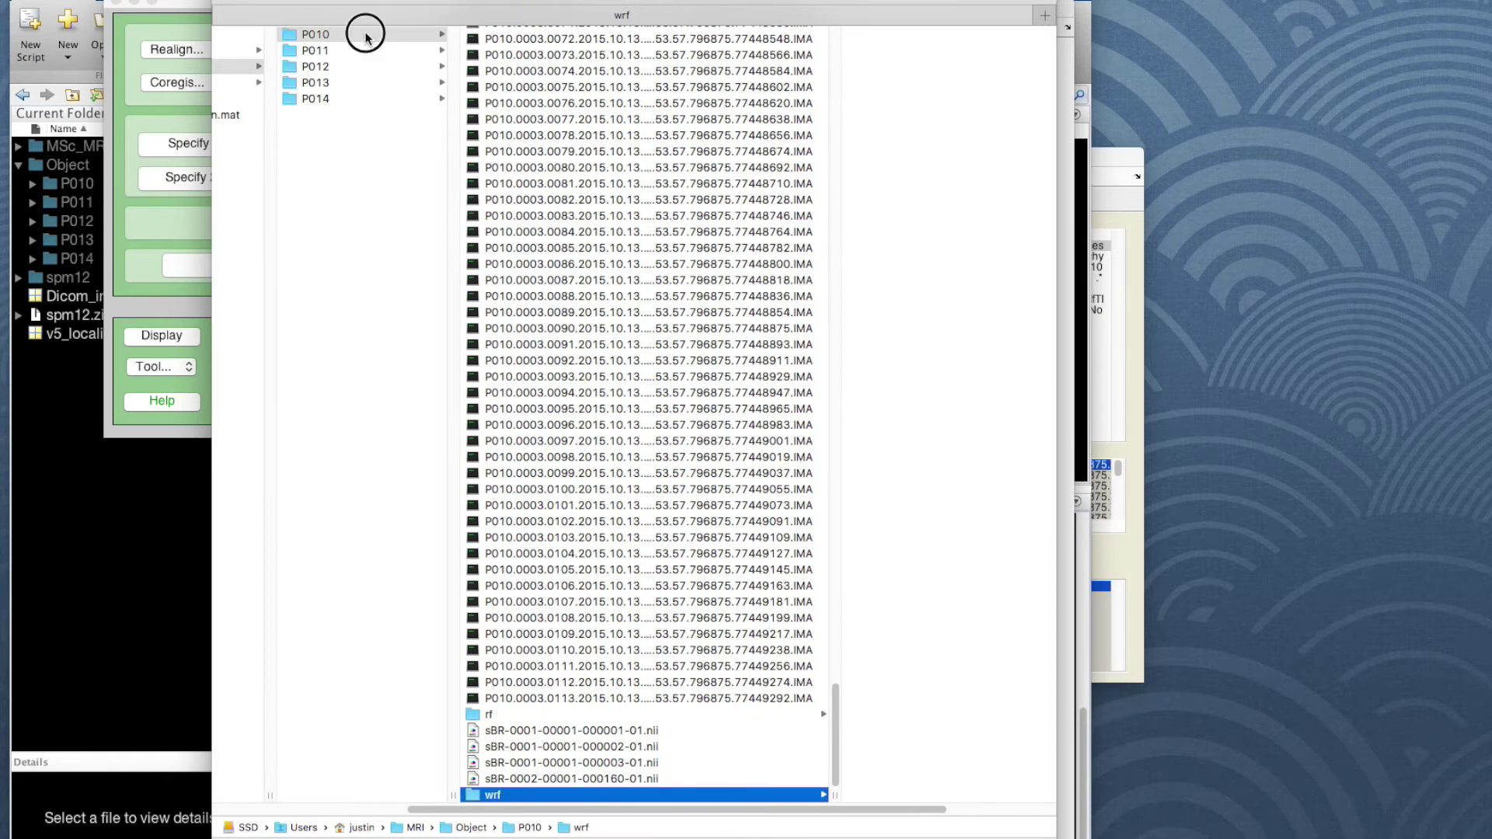
click(124, 0)
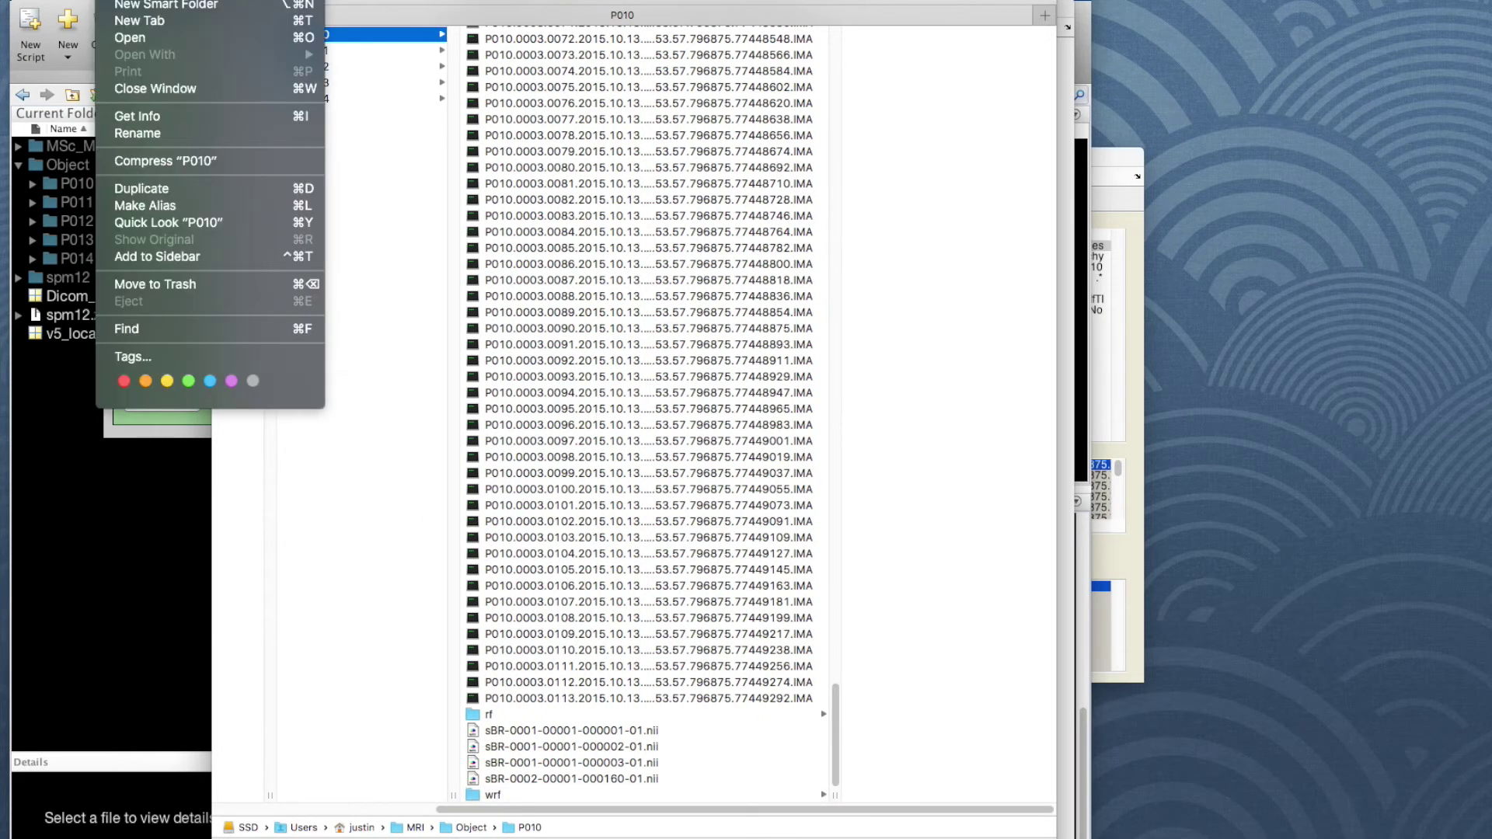
key(shift+super+n)
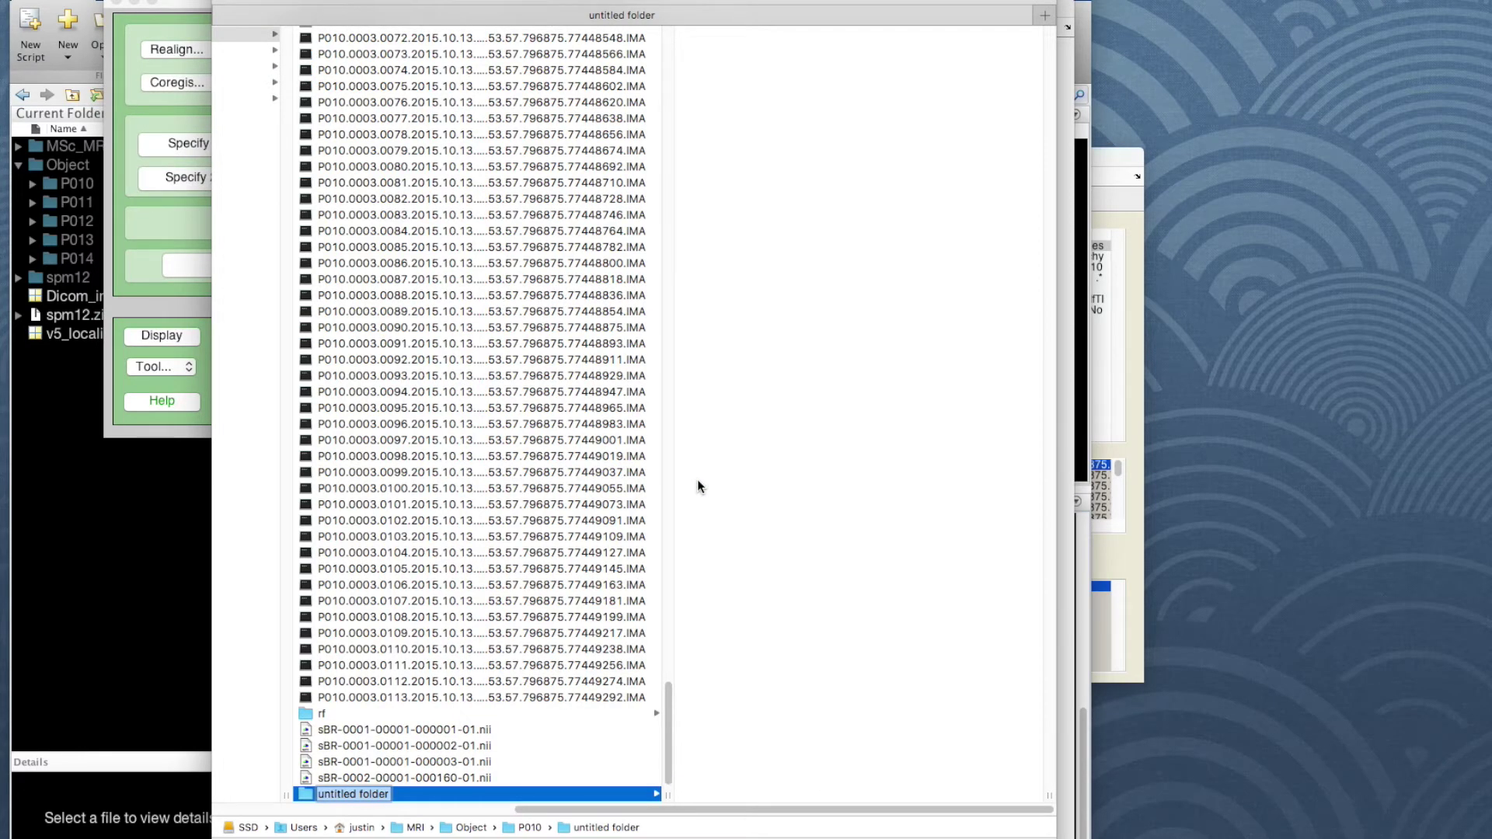
text(swrf)
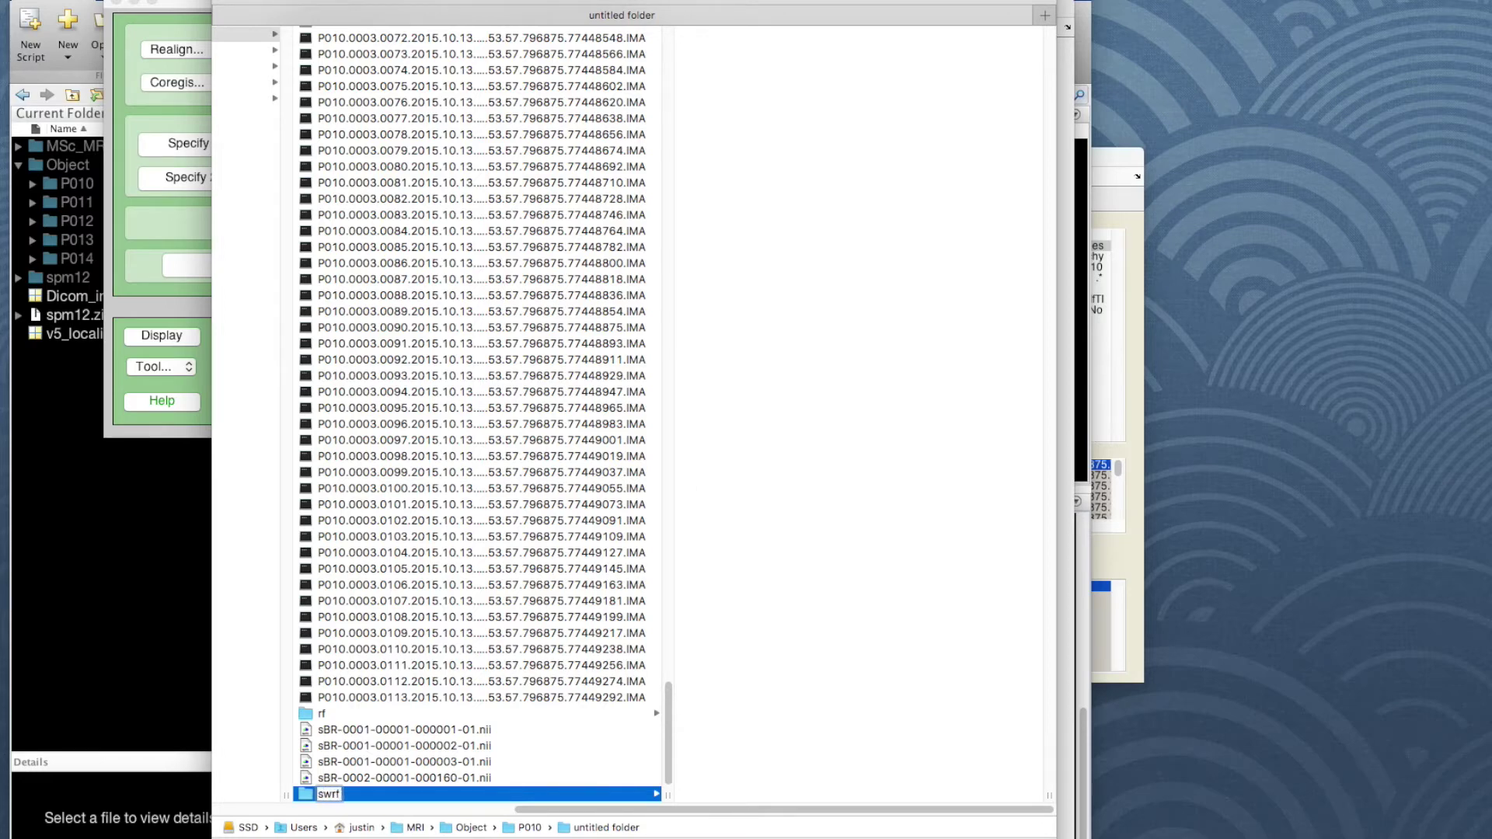
key(Return)
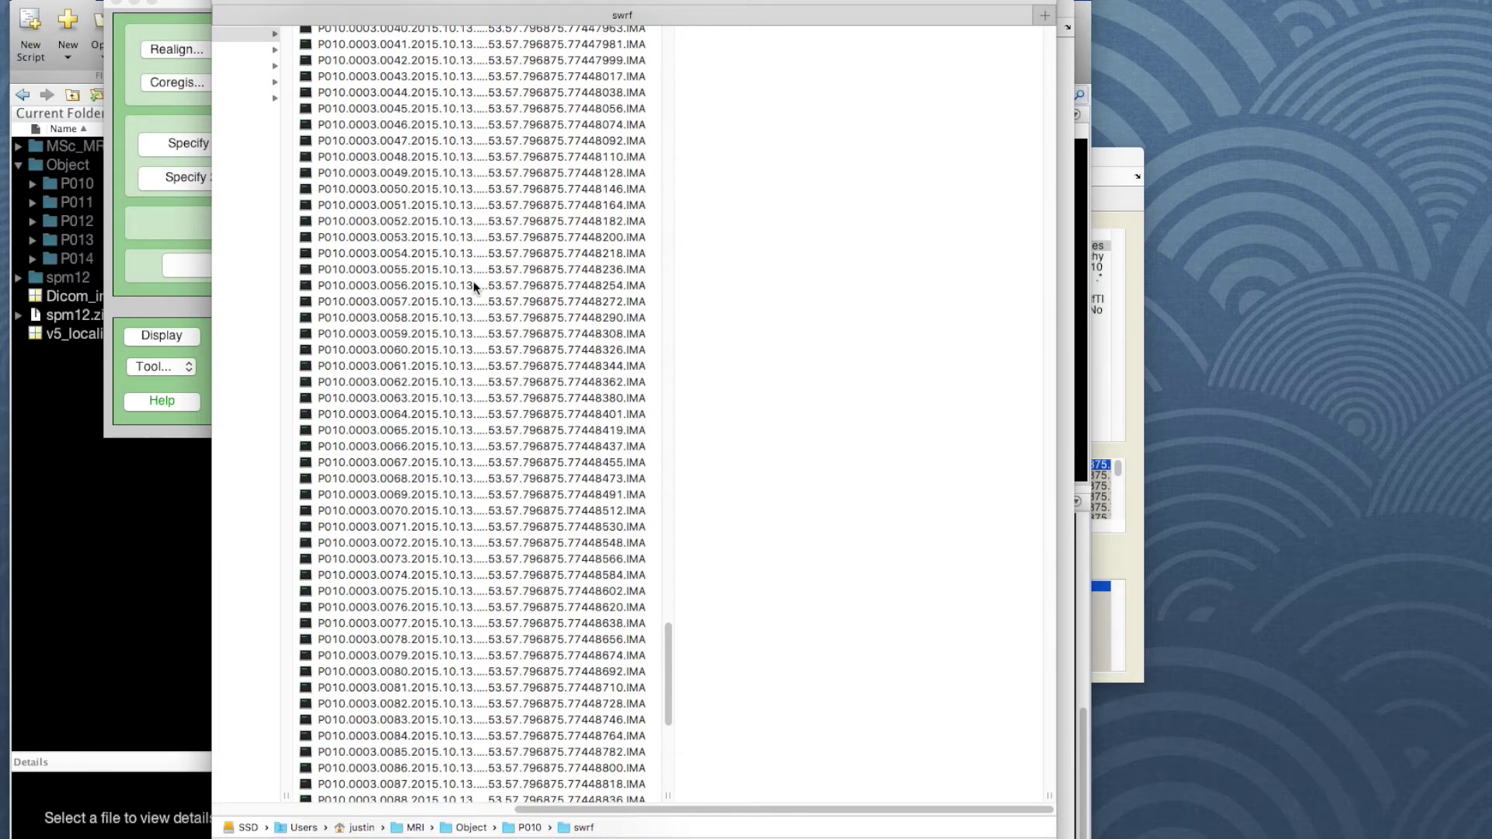
Create a folder named structural inside P010 for the structural images
click(319, 34)
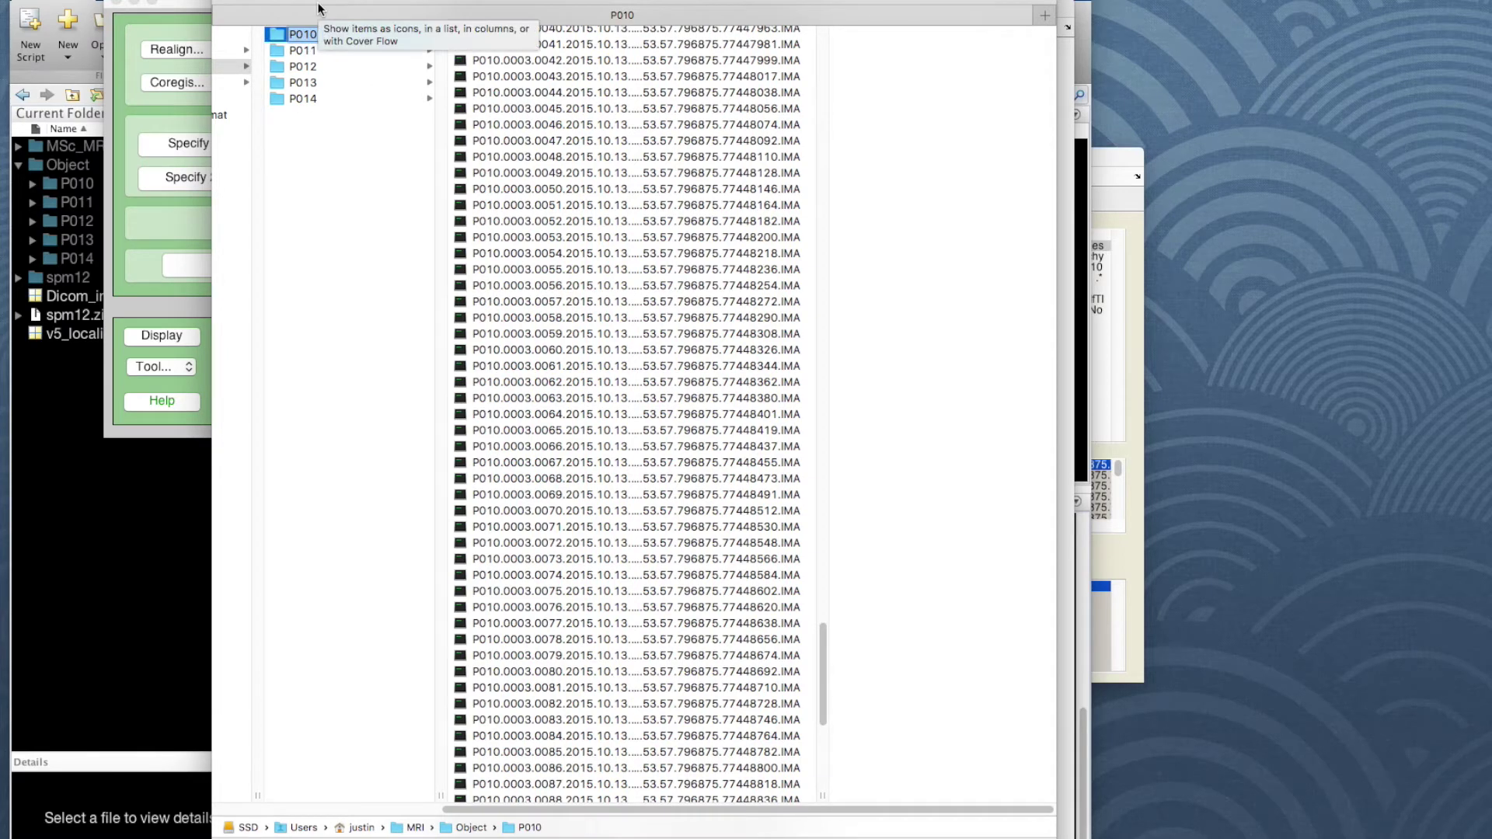
click(357, 145)
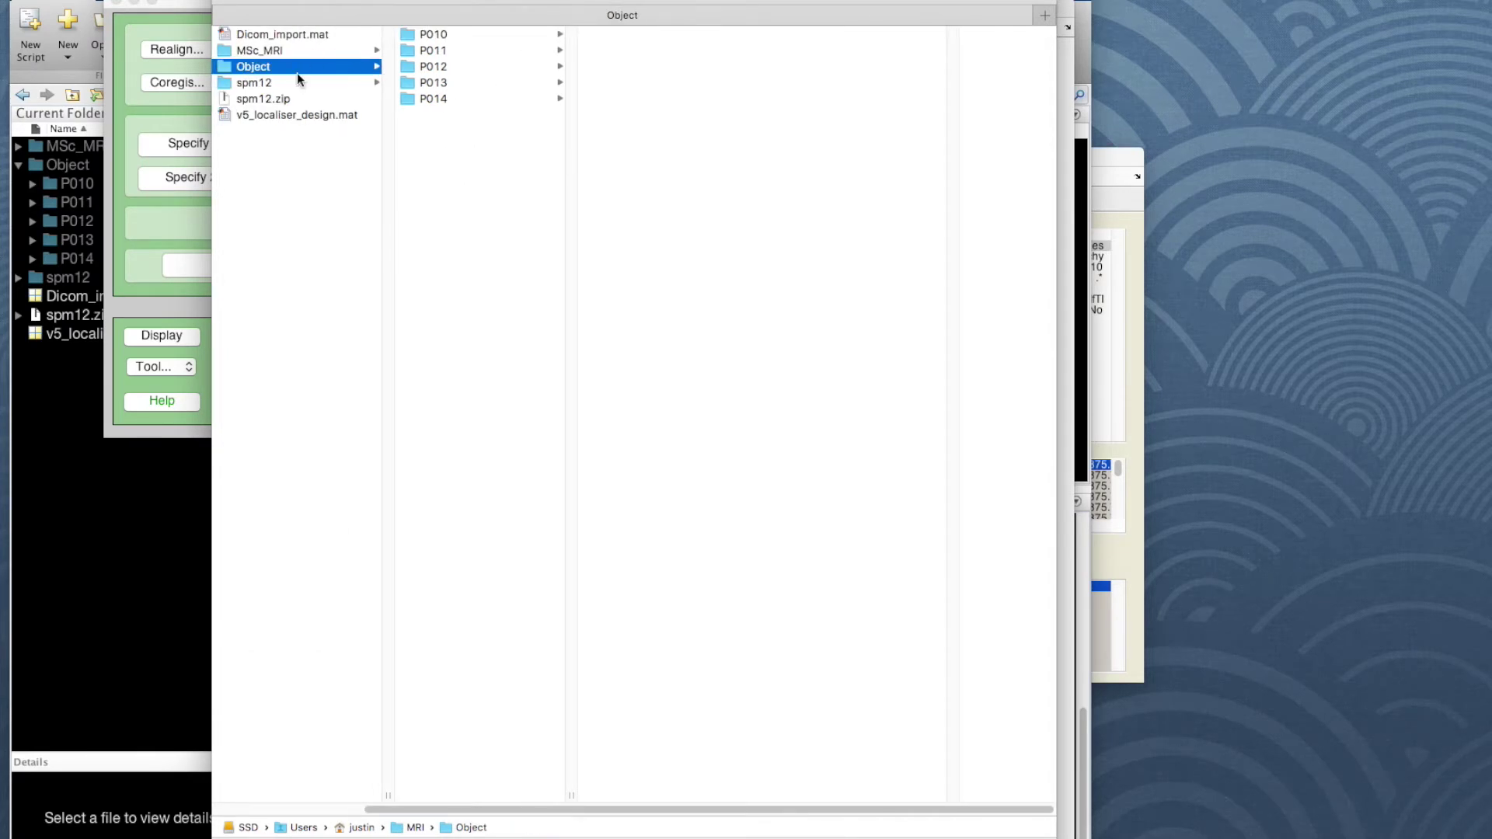
click(447, 36)
click(108, 0)
mouse_move(147, 0)
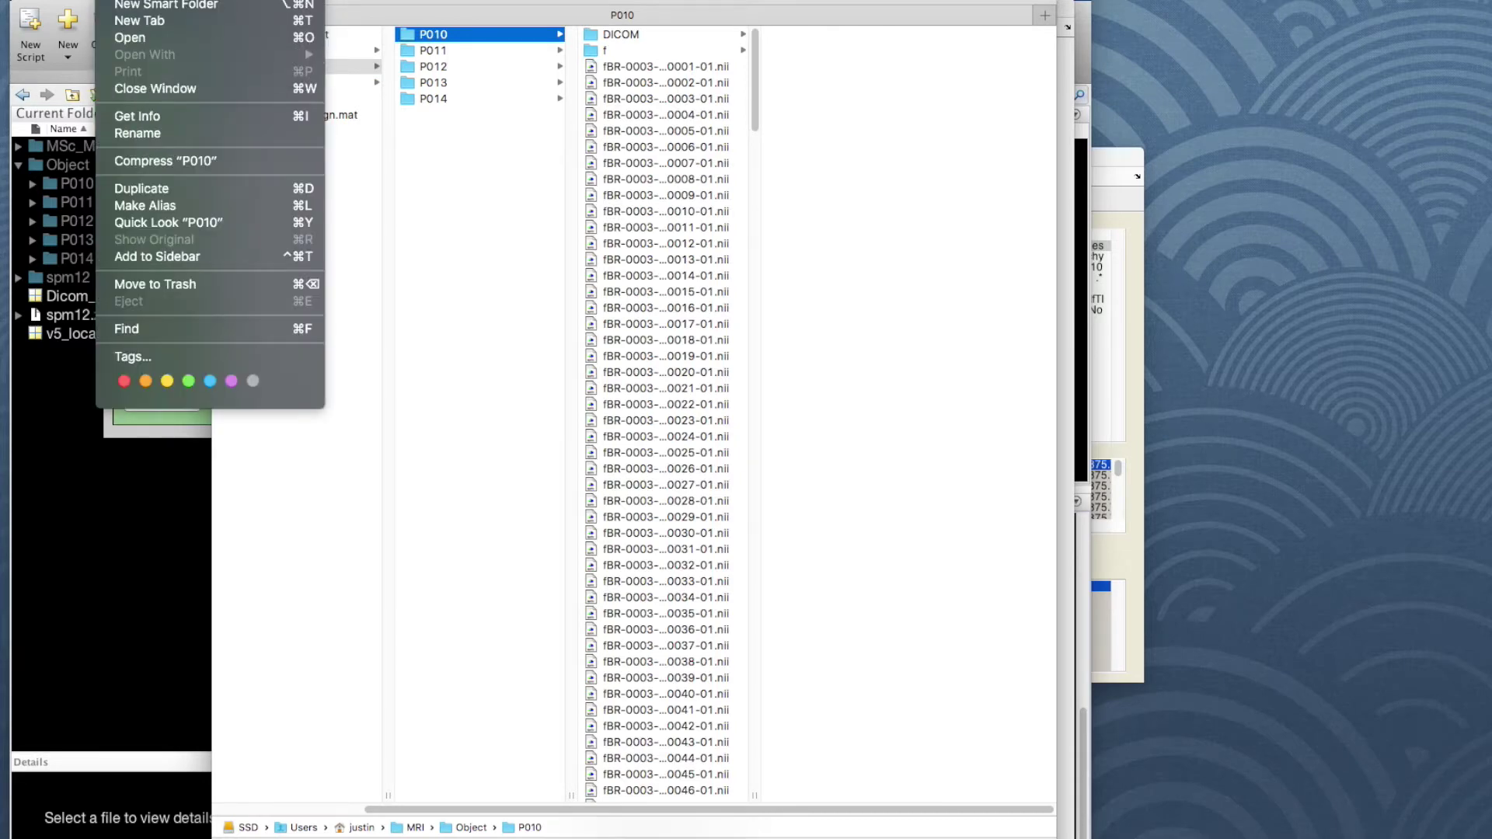
key(shift+super+n)
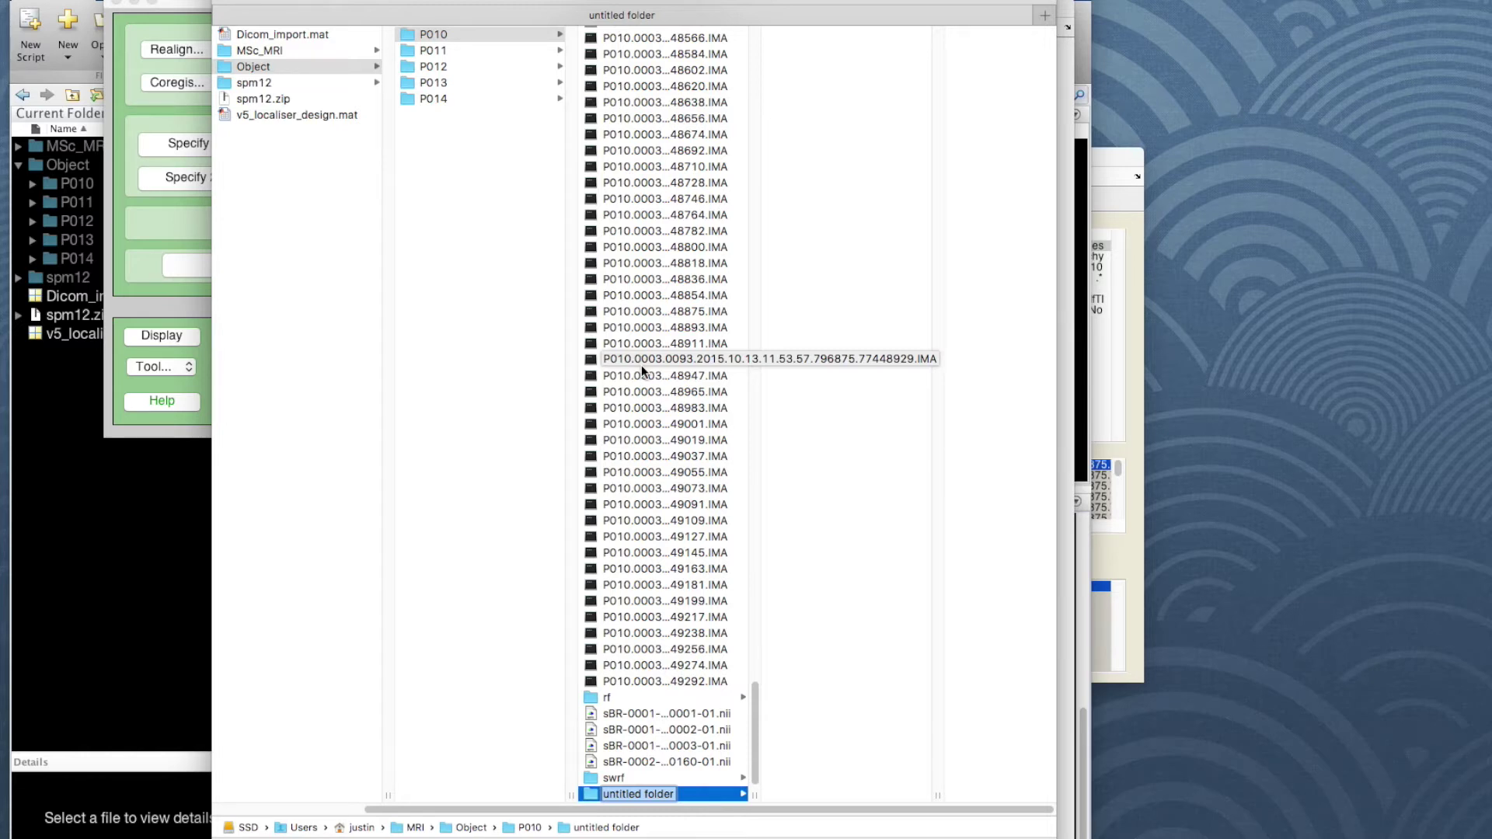
text(structural)
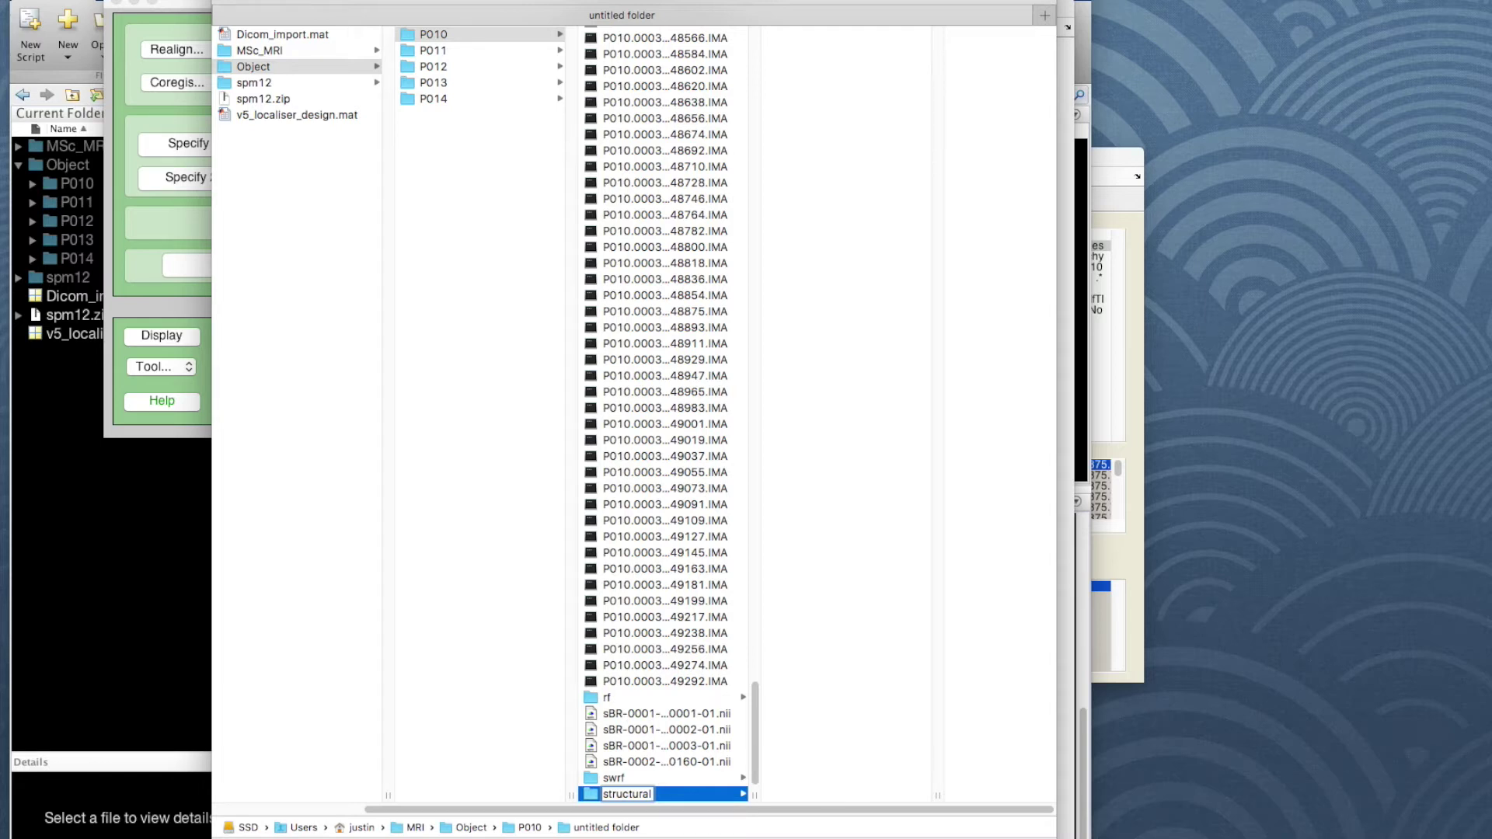
key(Return)
Show the contents of P010 as a list sorted by date modified, newest first, and shift the Finder window aside
scroll(746, 343, up, 5)
scroll(746, 346, up, 15)
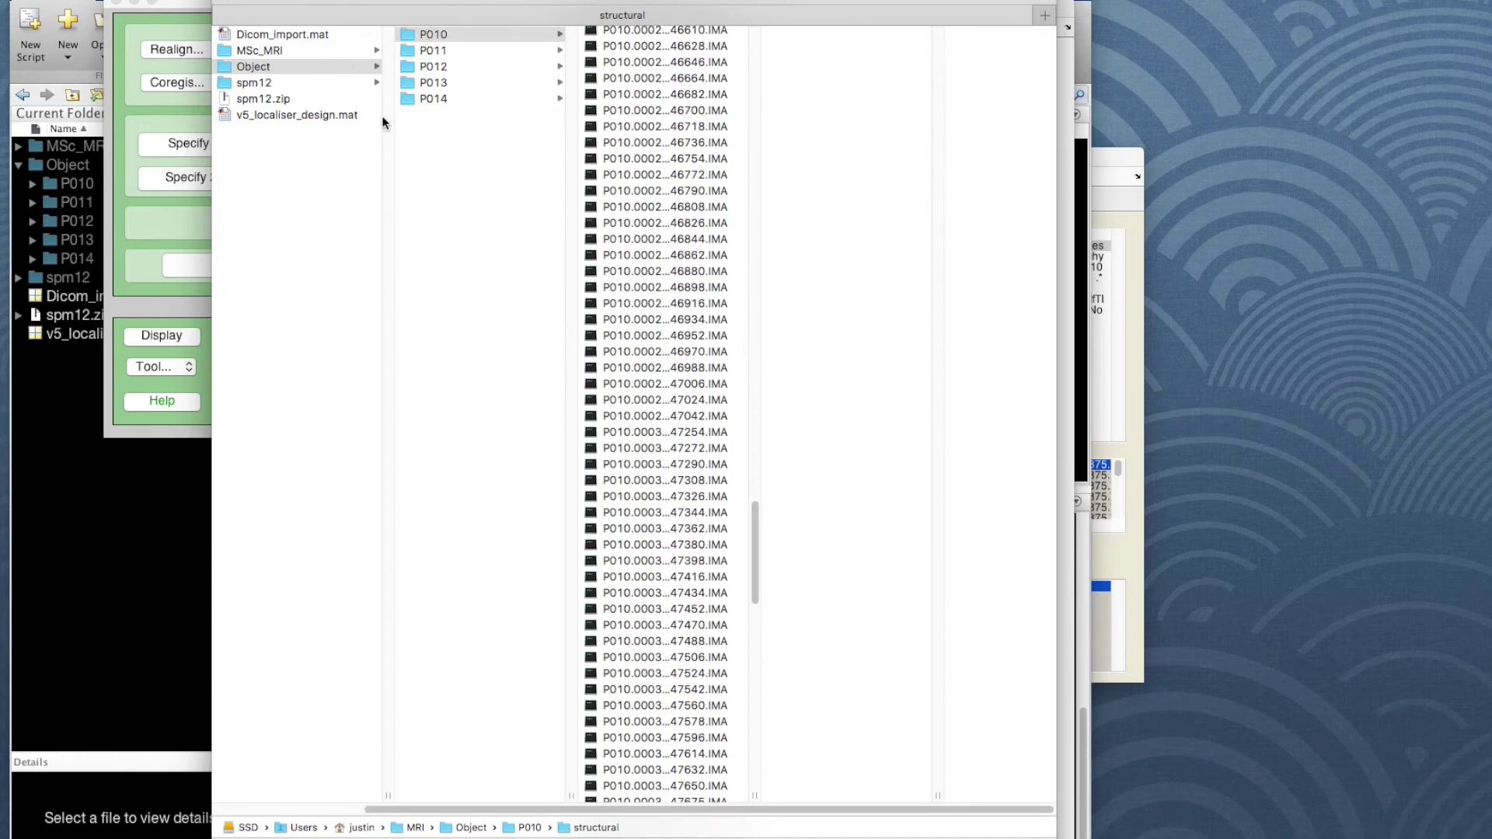
key(super+2)
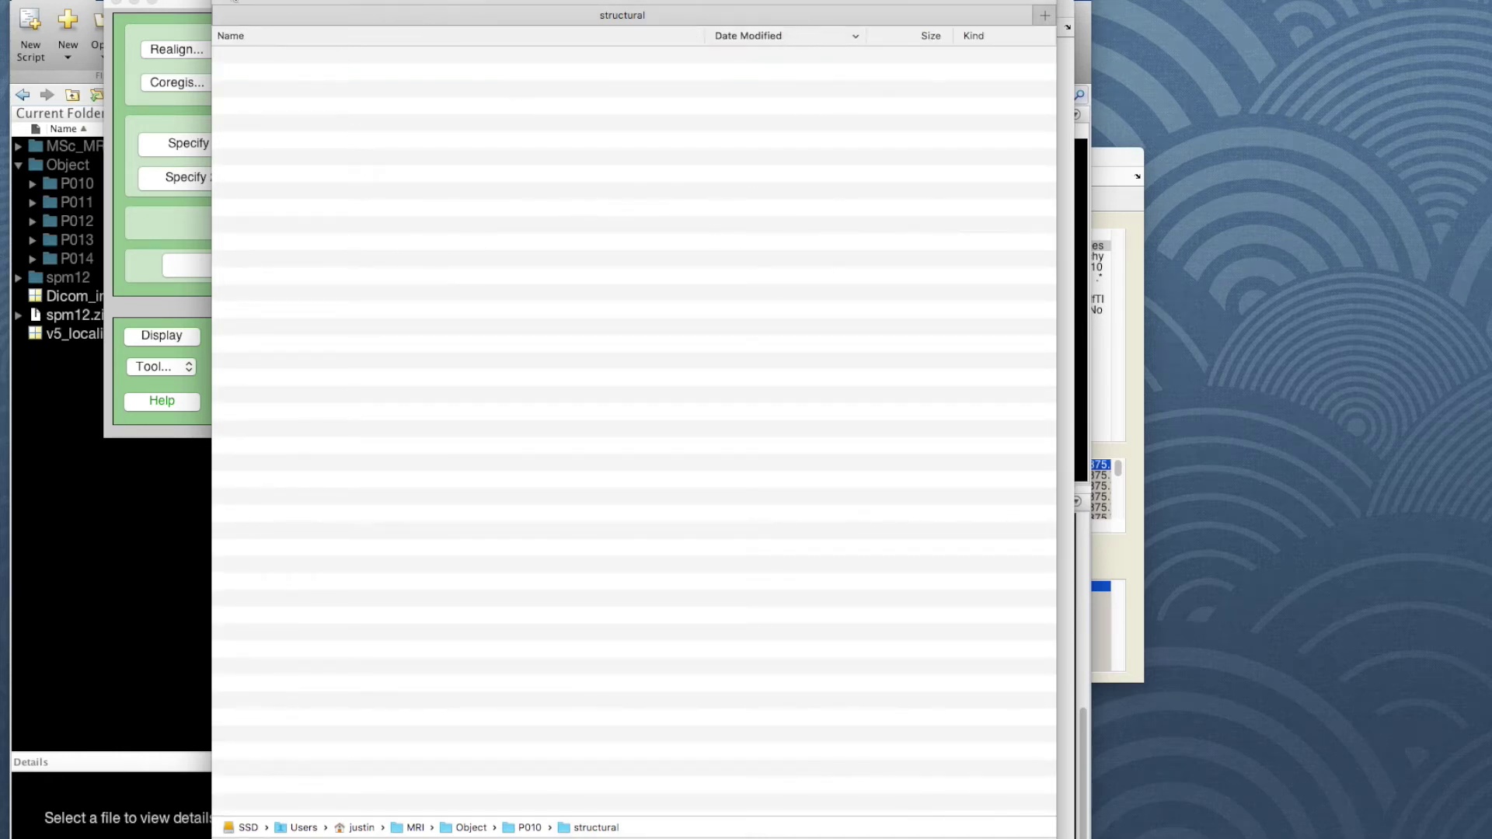
key(super+Up)
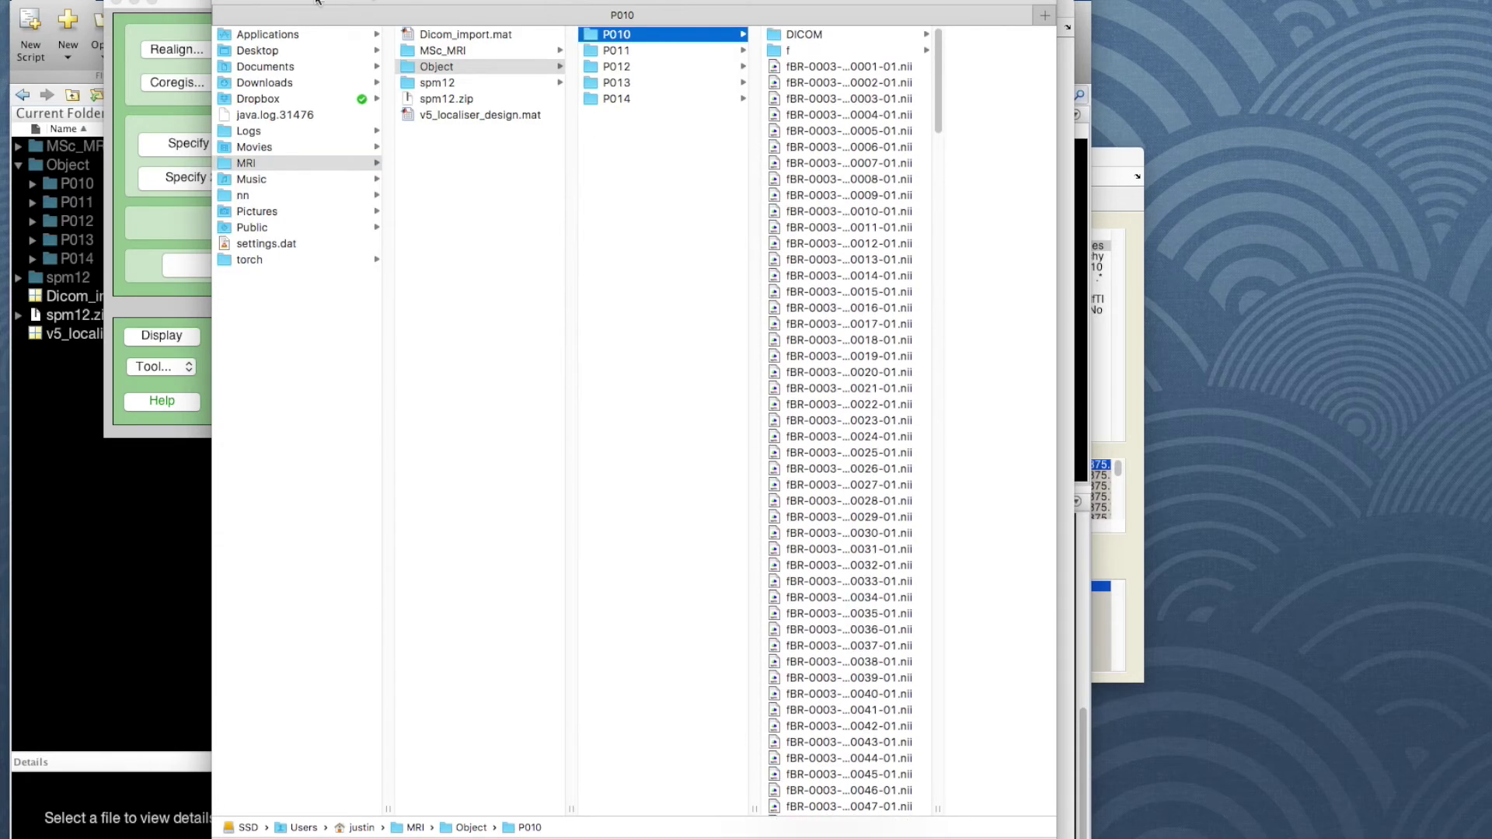
key(super+2)
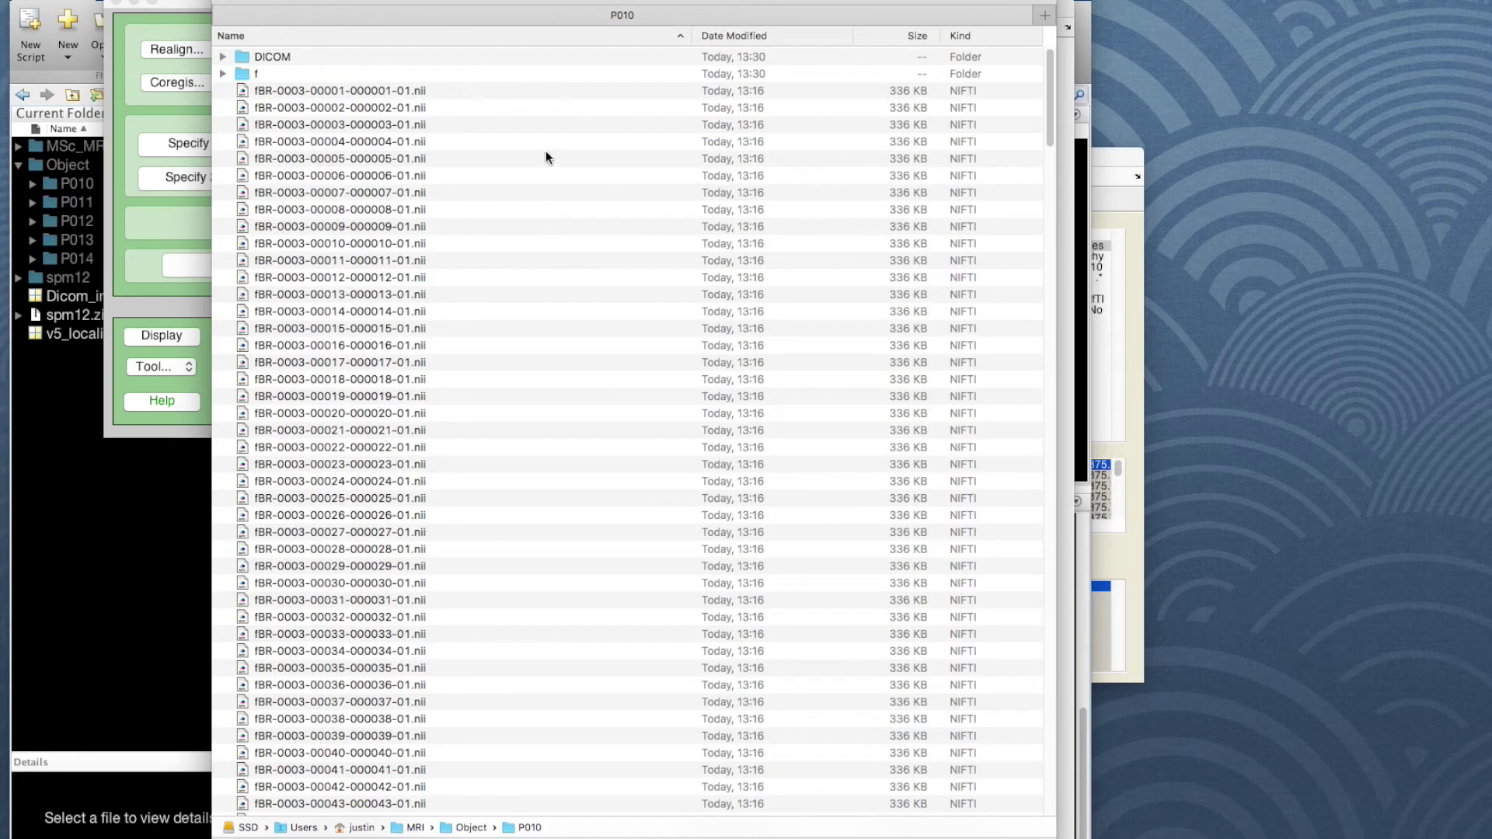
click(772, 39)
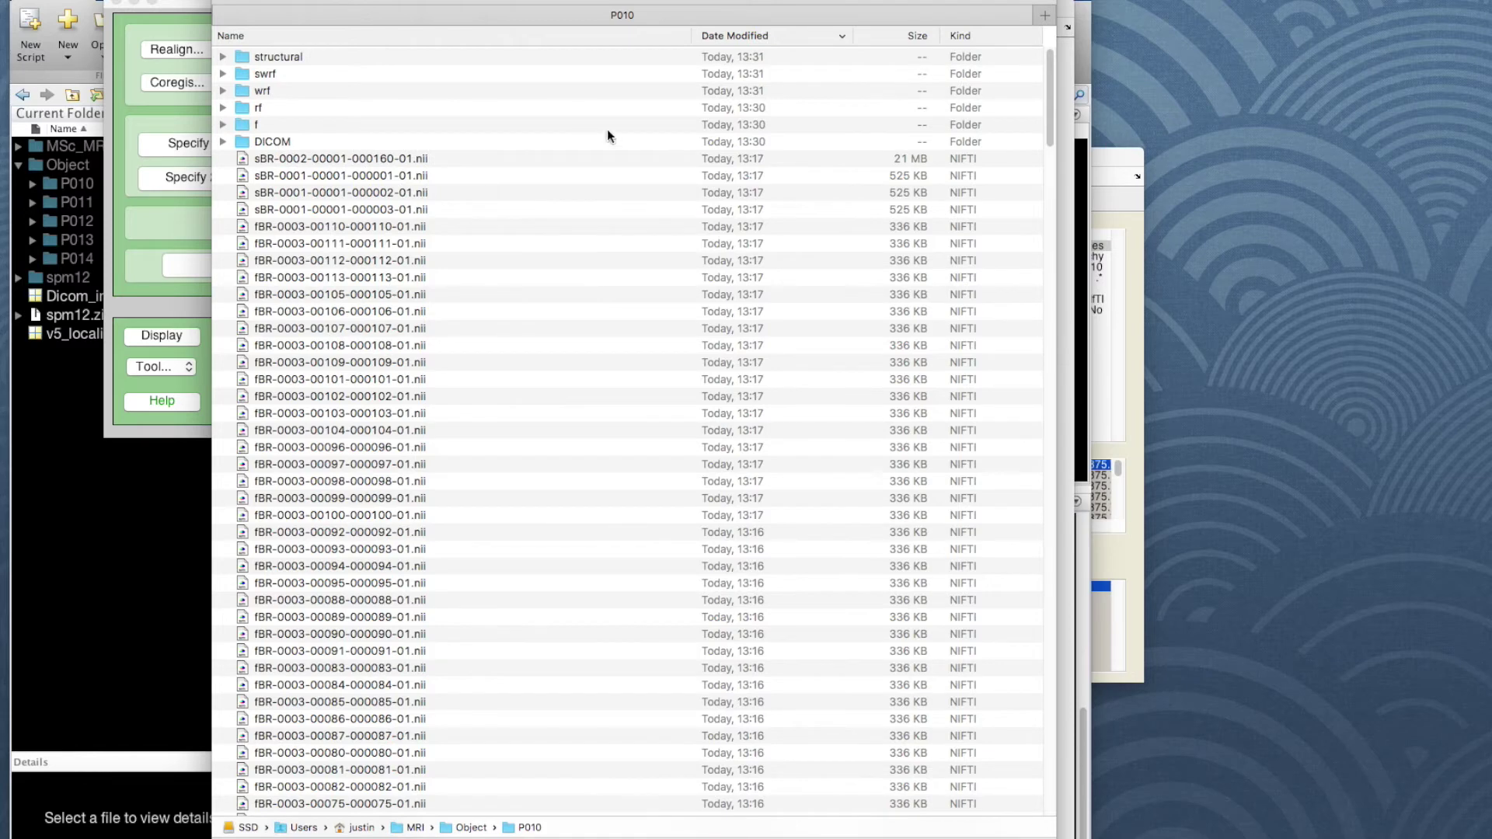
drag(567, 1, 730, 15)
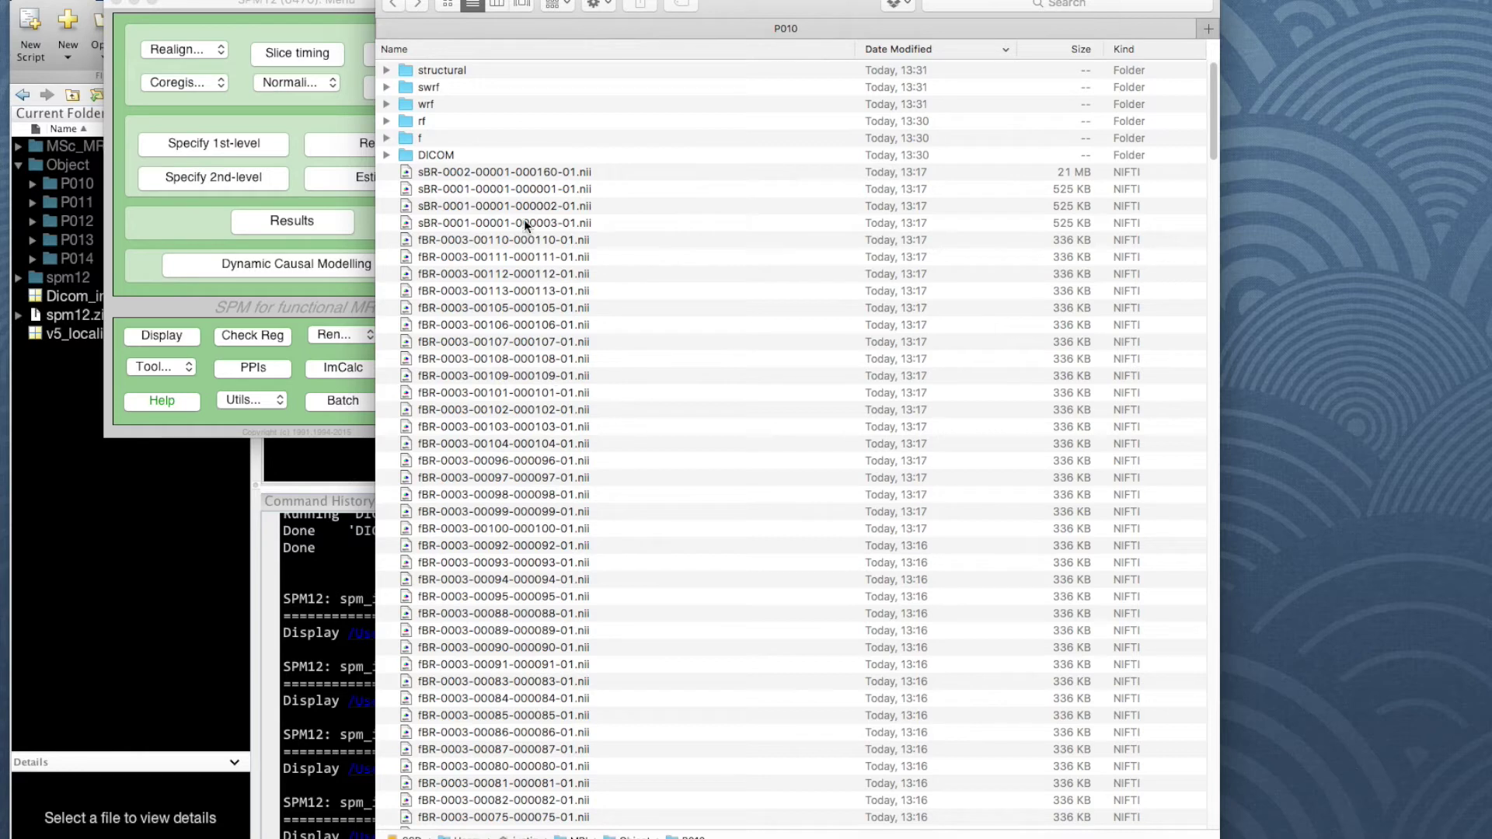
Copy the six subfolders of P010: structural, swrf, wrf, rf, f and DICOM
click(449, 71)
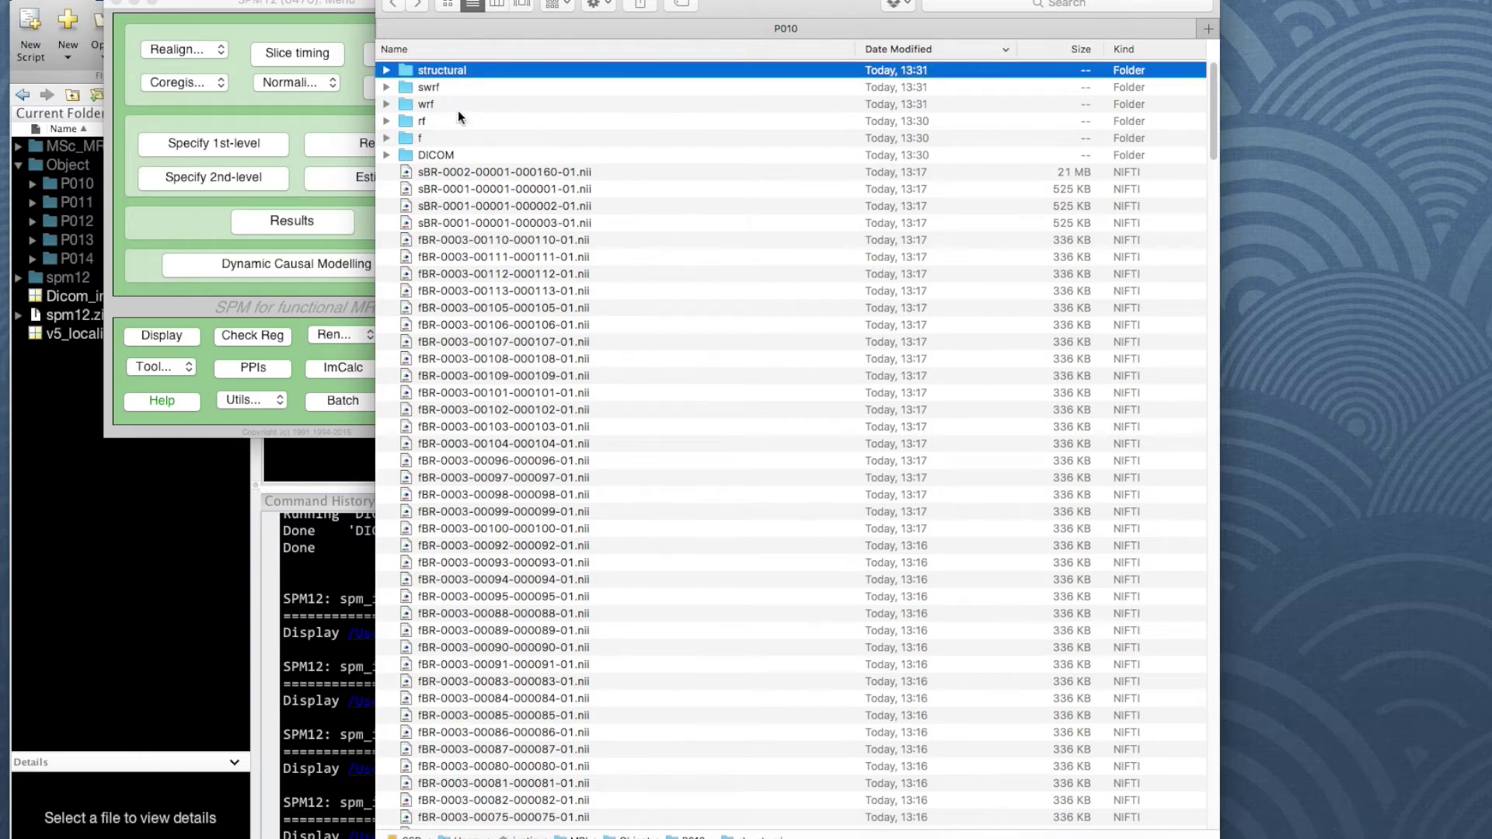
shift+click(442, 154)
right_click(441, 154)
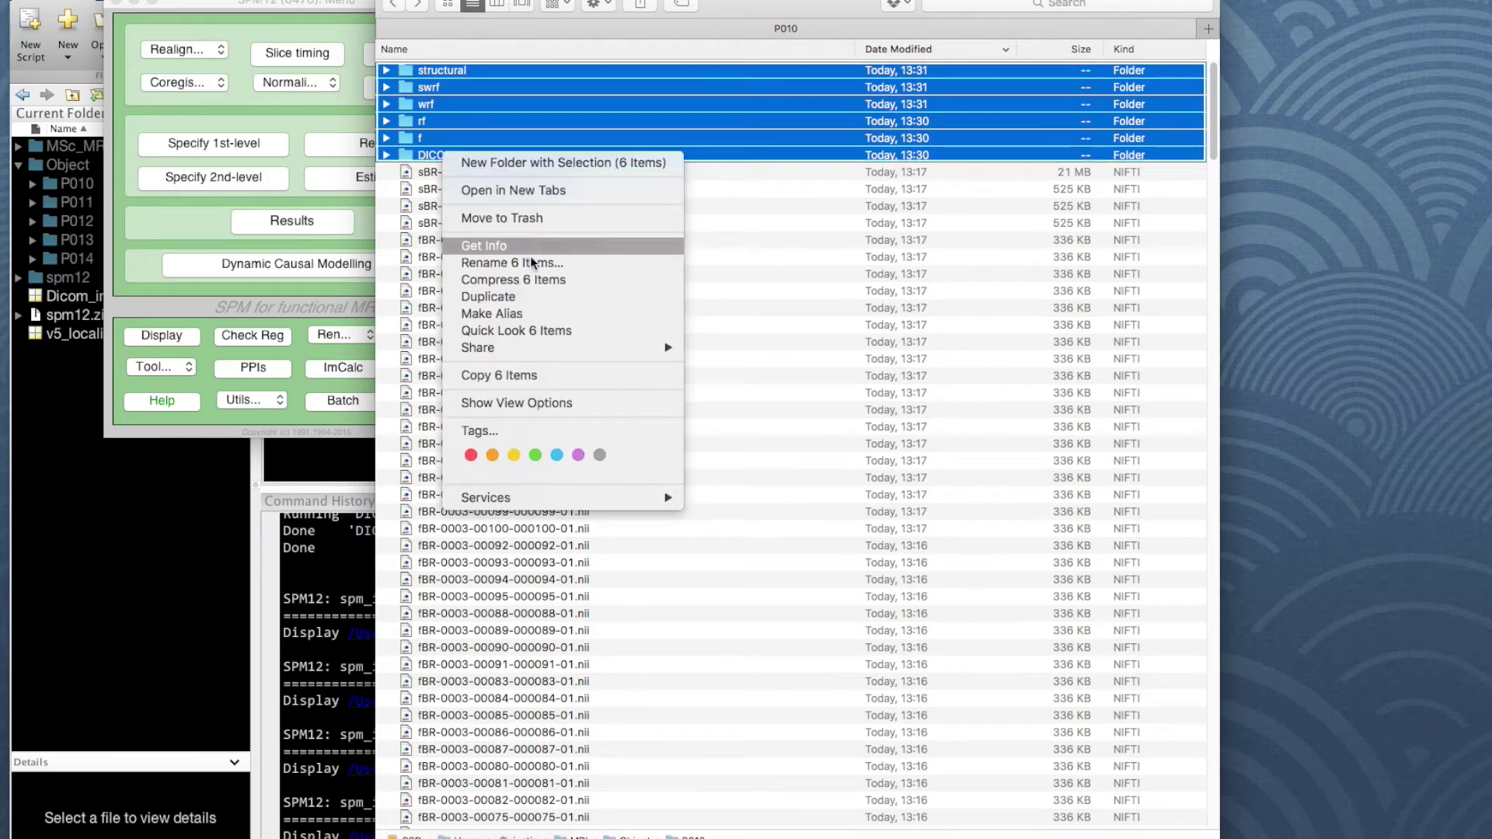
click(536, 376)
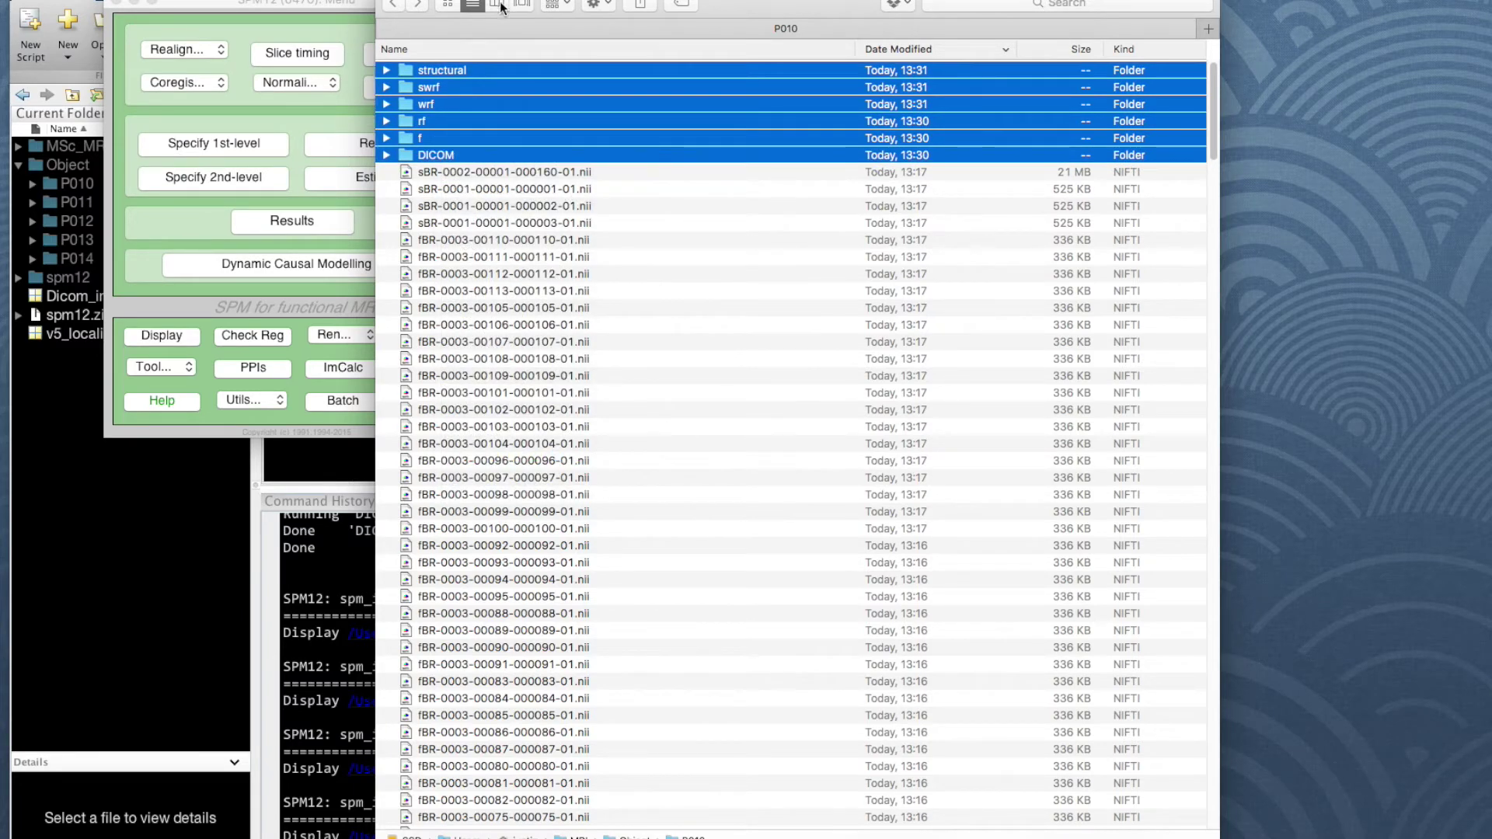
Switch to column view and paste the six copied folders into participant folders P011 and P012
click(498, 4)
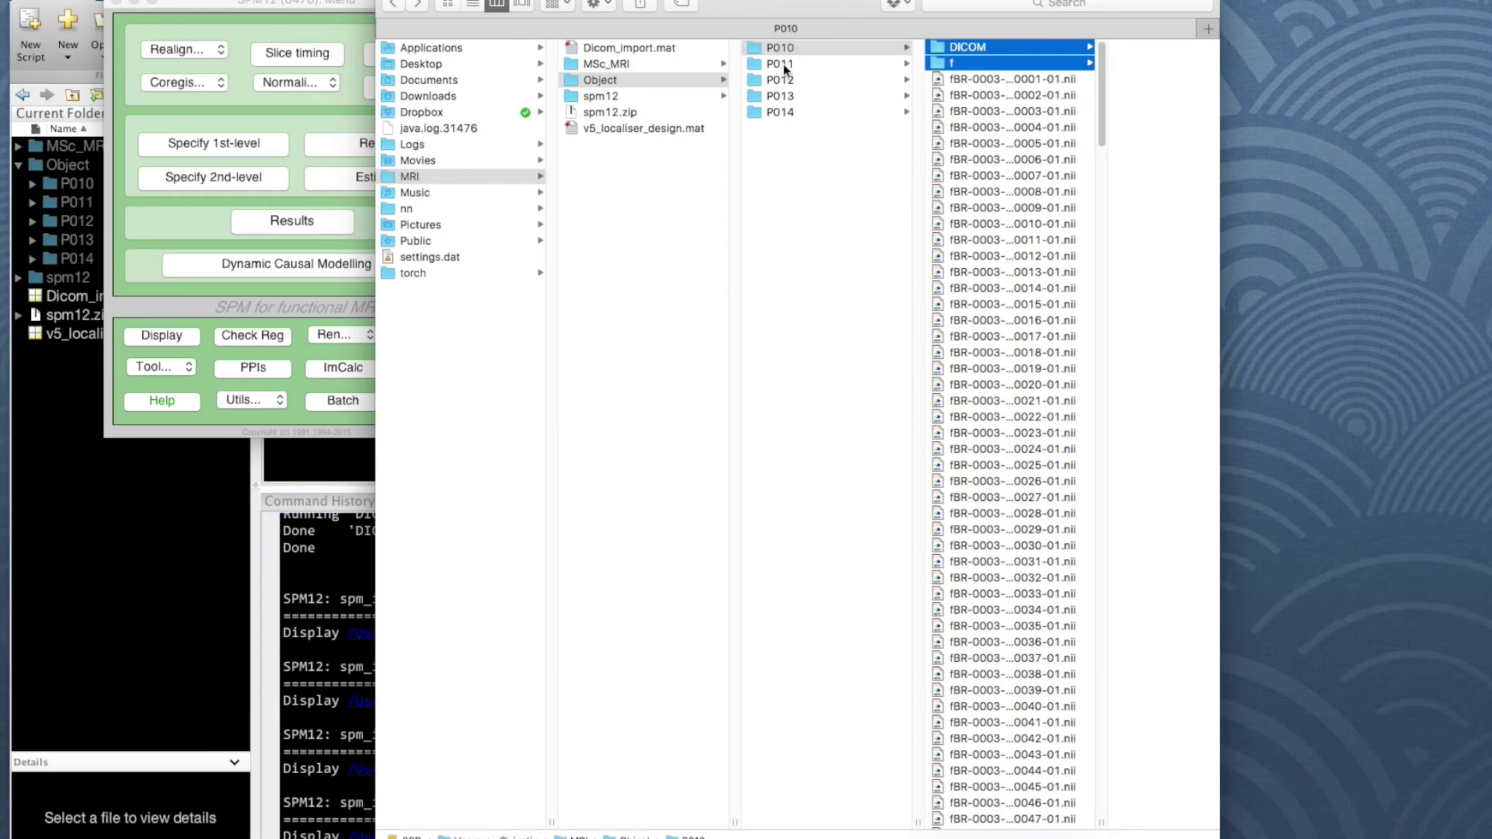
click(783, 64)
right_click(828, 66)
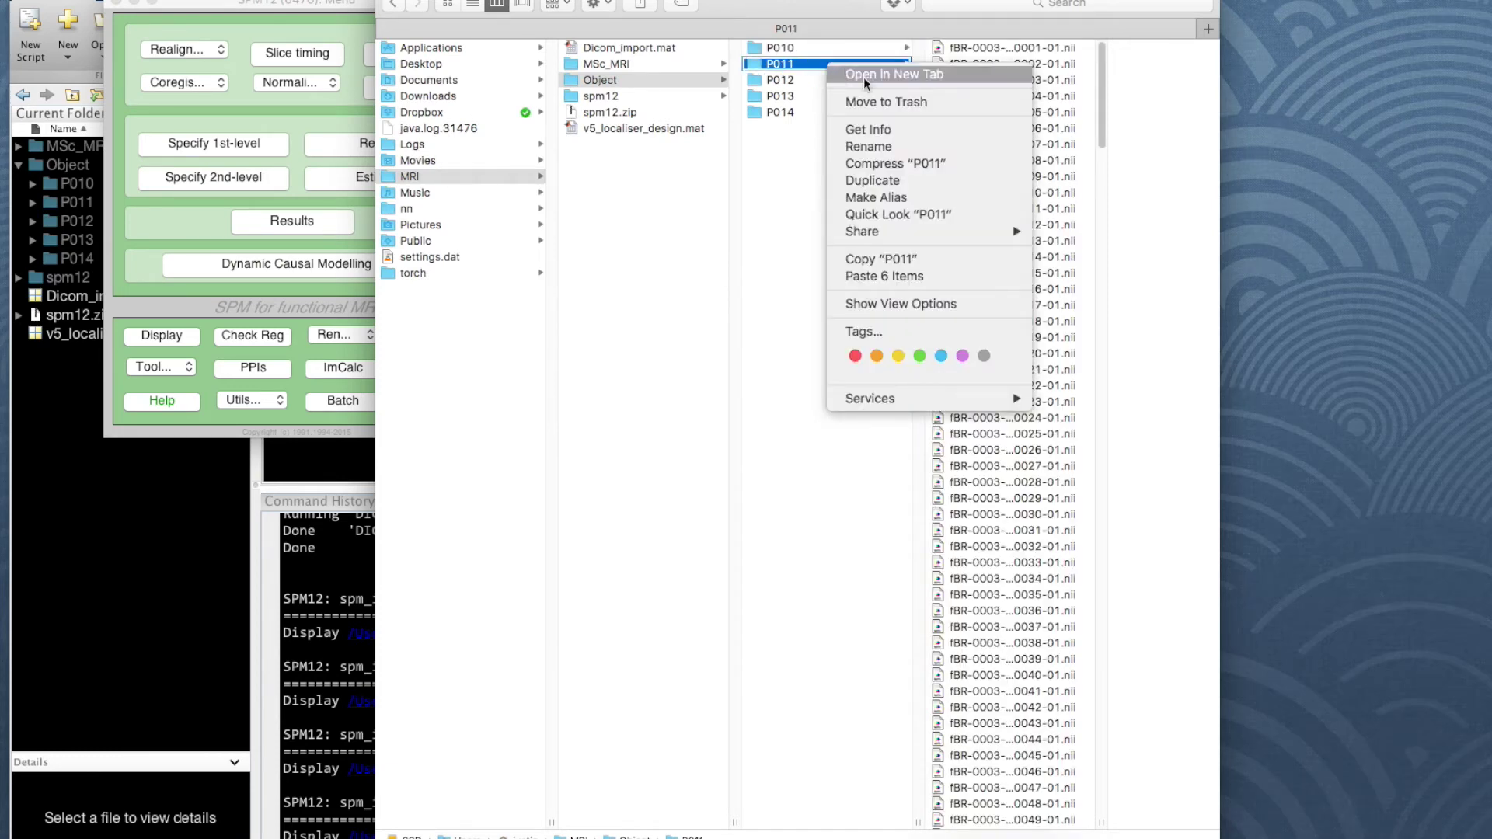
click(884, 276)
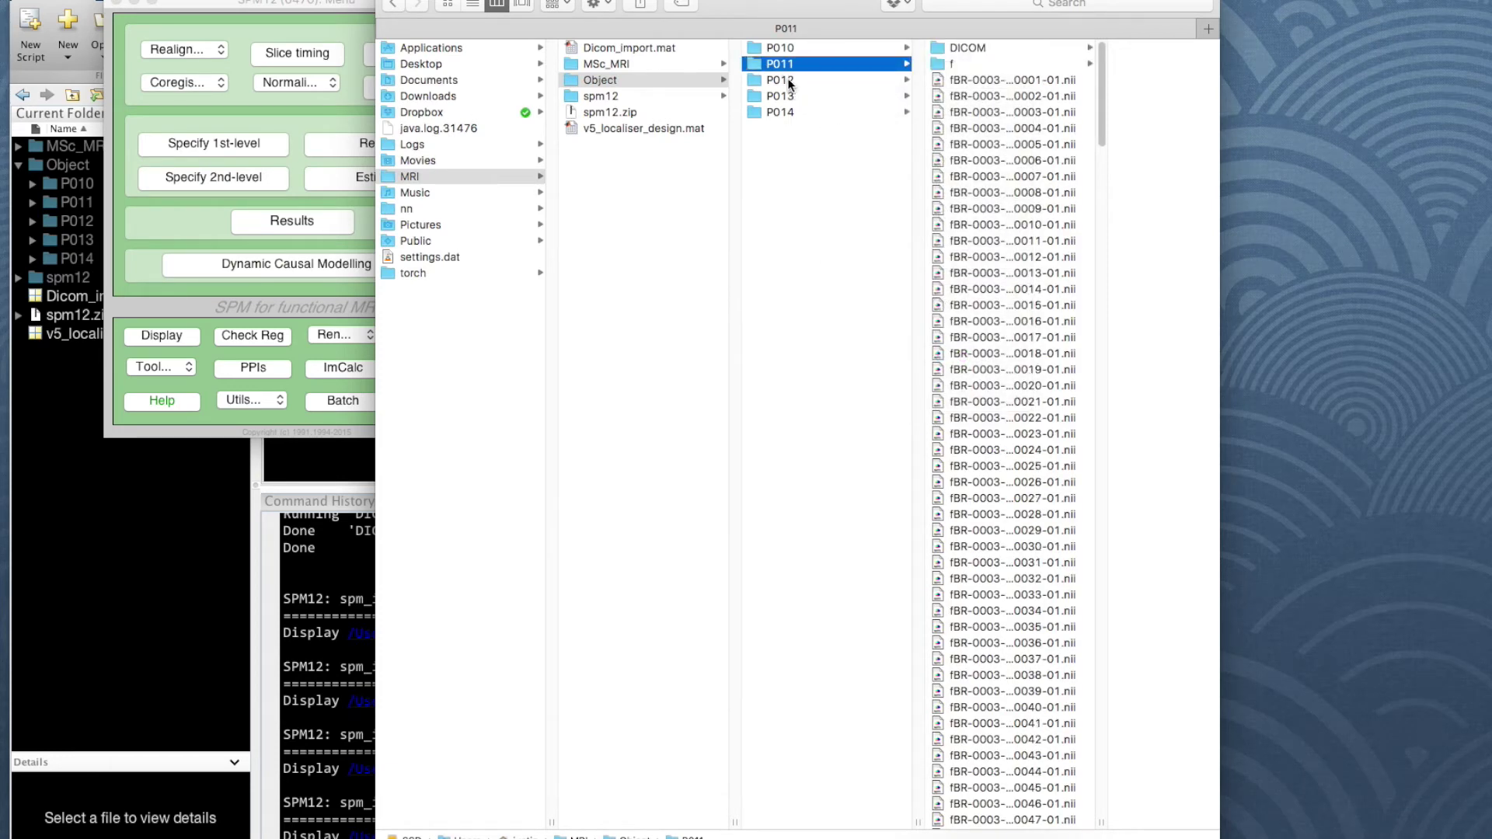
click(785, 81)
right_click(791, 82)
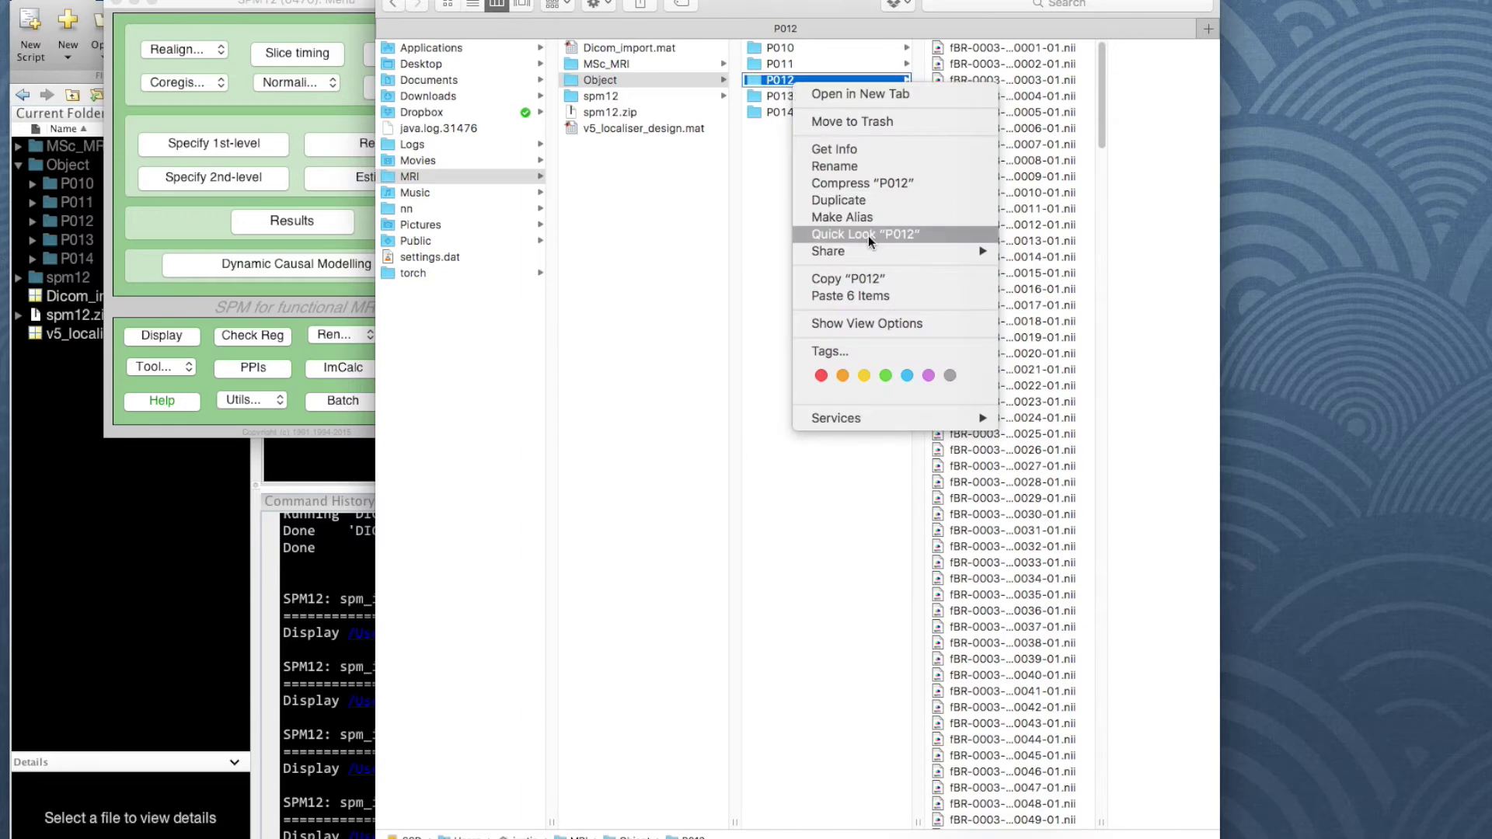
click(867, 297)
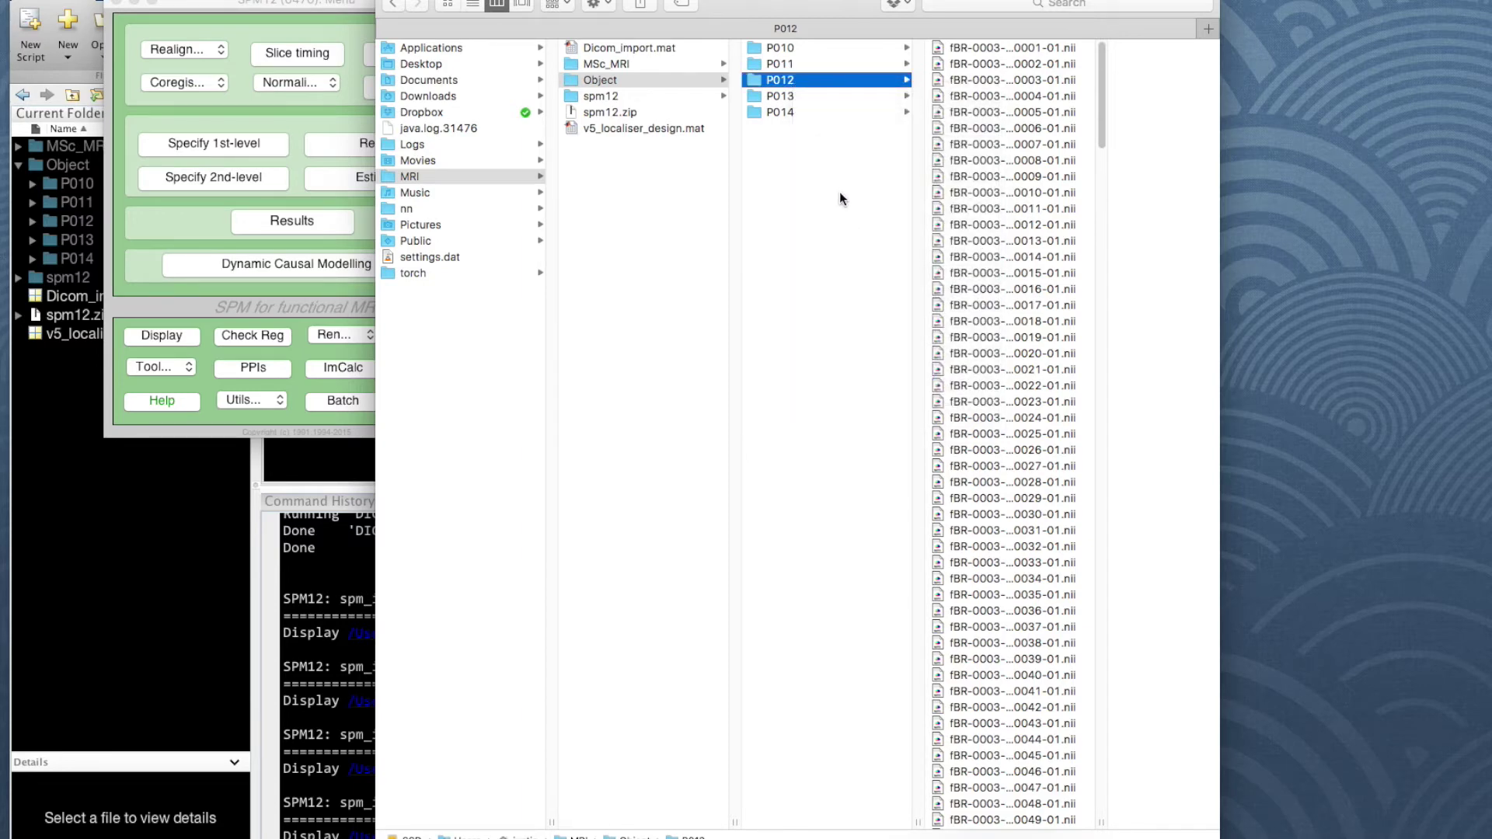
Paste the same six folders into participant folders P013 and P014
click(777, 95)
right_click(776, 95)
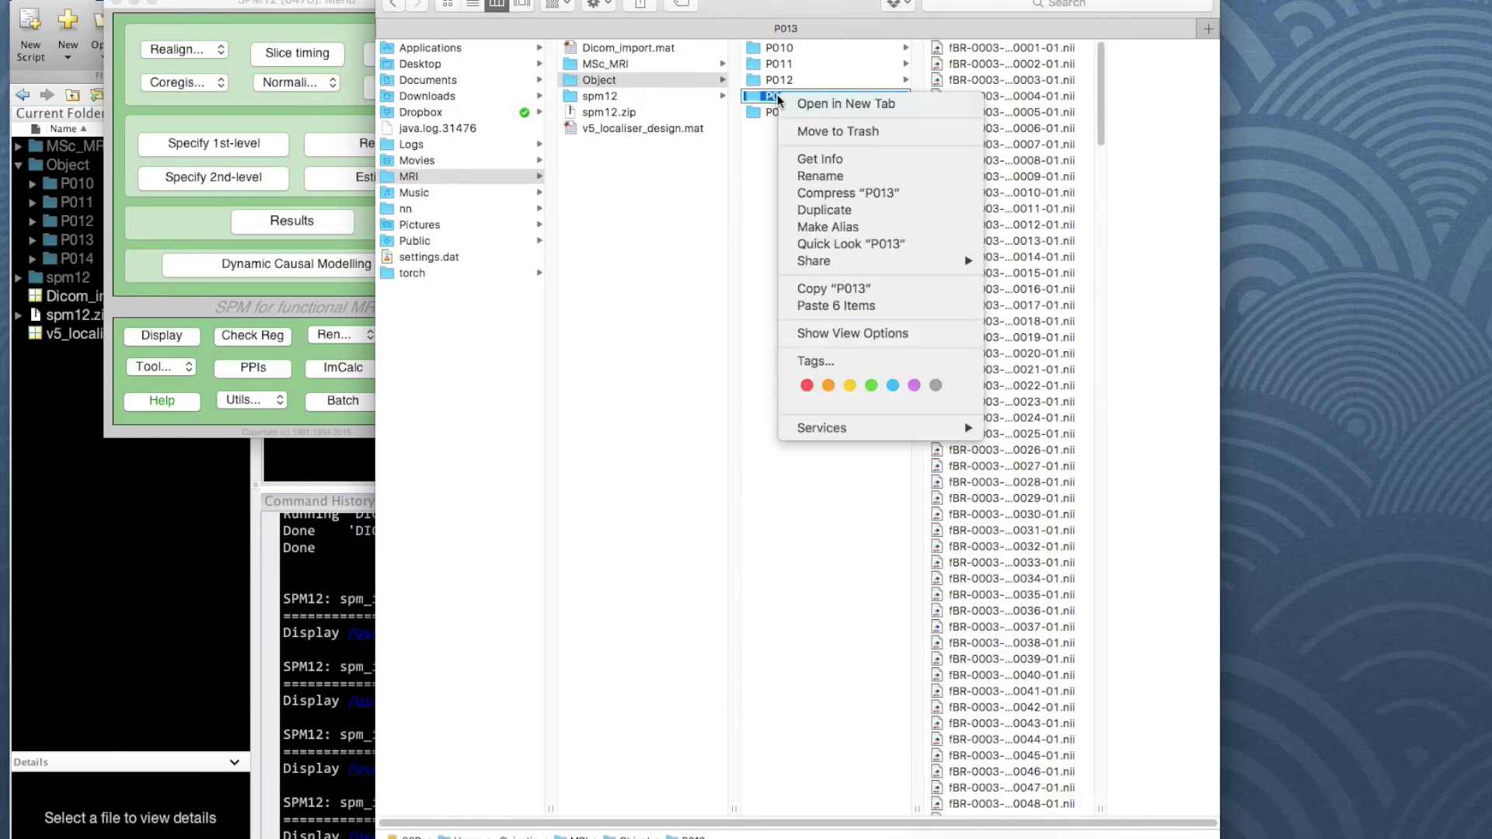
click(856, 307)
click(780, 111)
right_click(780, 110)
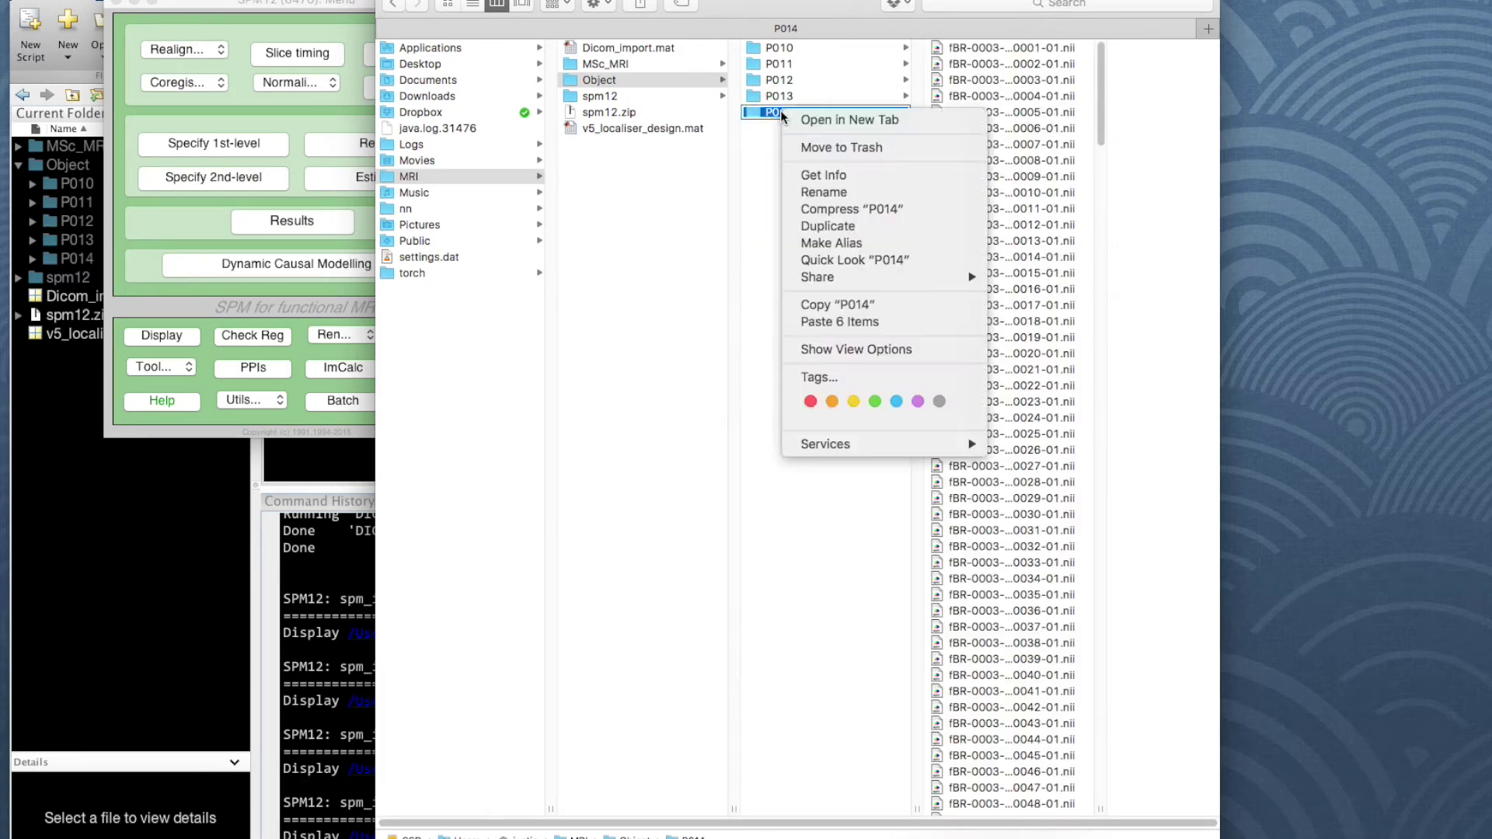
click(852, 321)
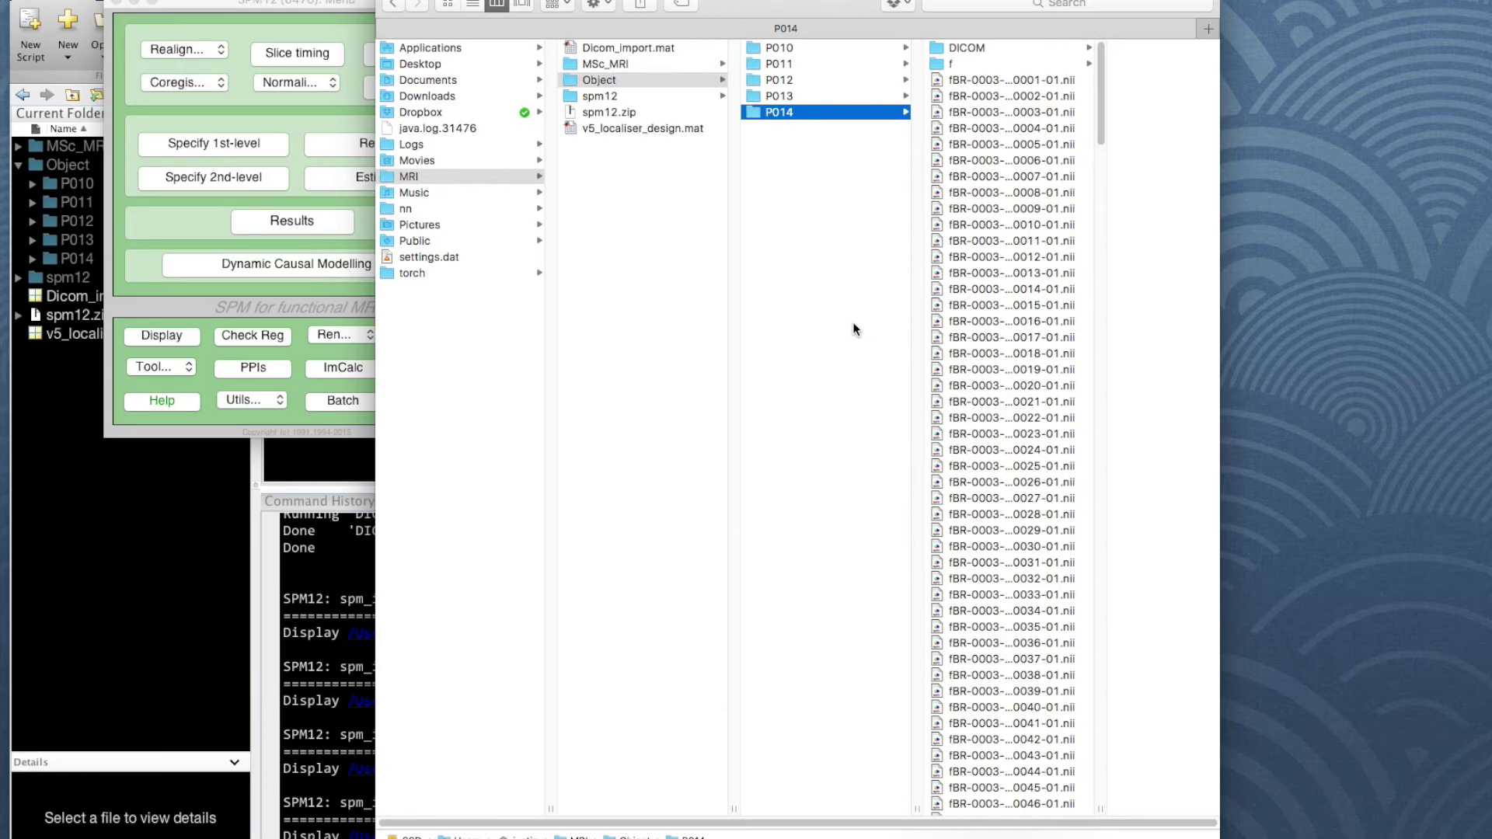
Move all the fBR-0003 NIfTI files of participant P010 into its f folder
click(779, 49)
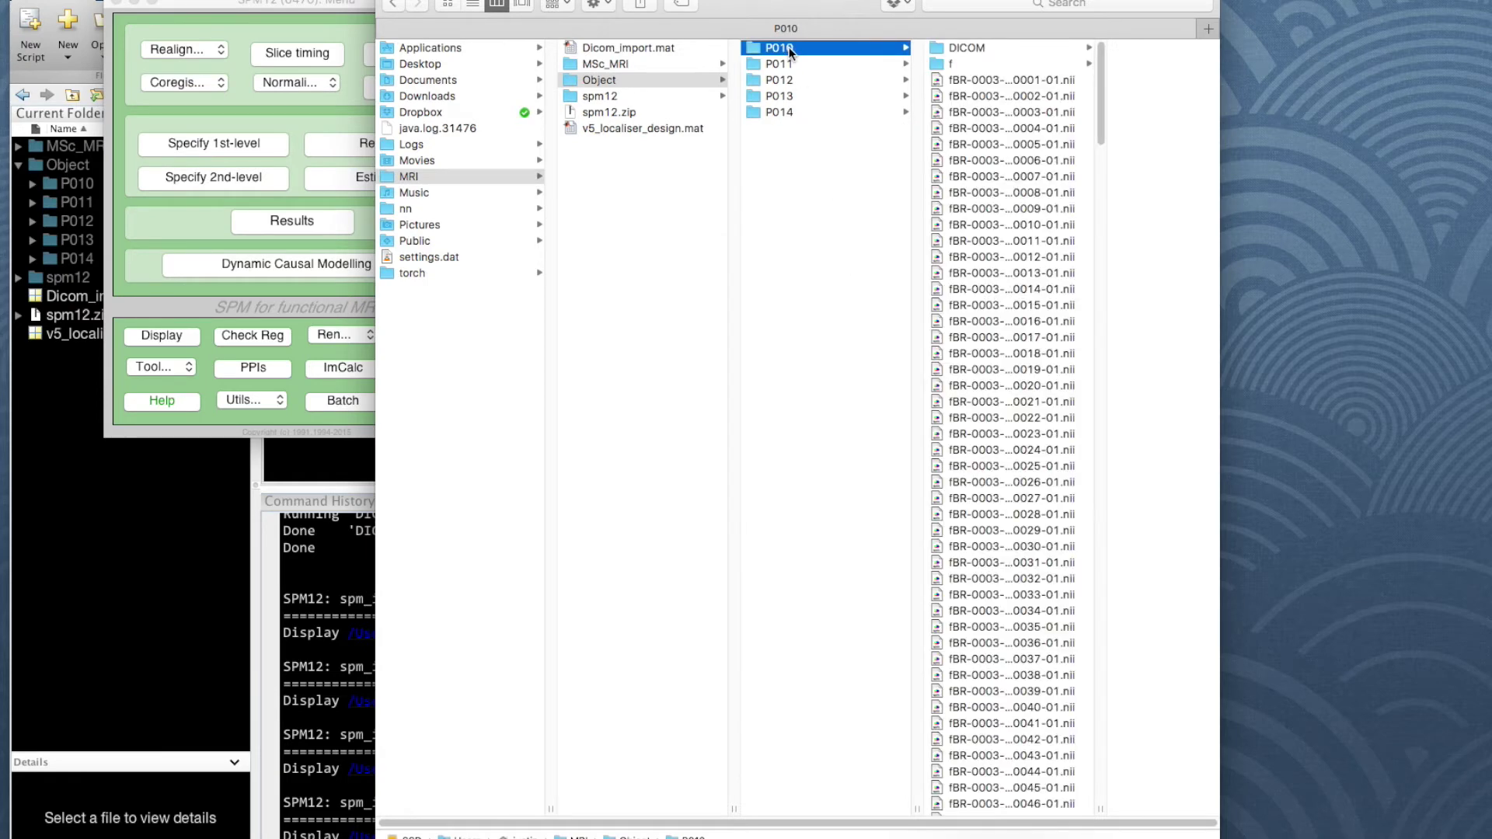
click(986, 81)
scroll(959, 394, down, 15)
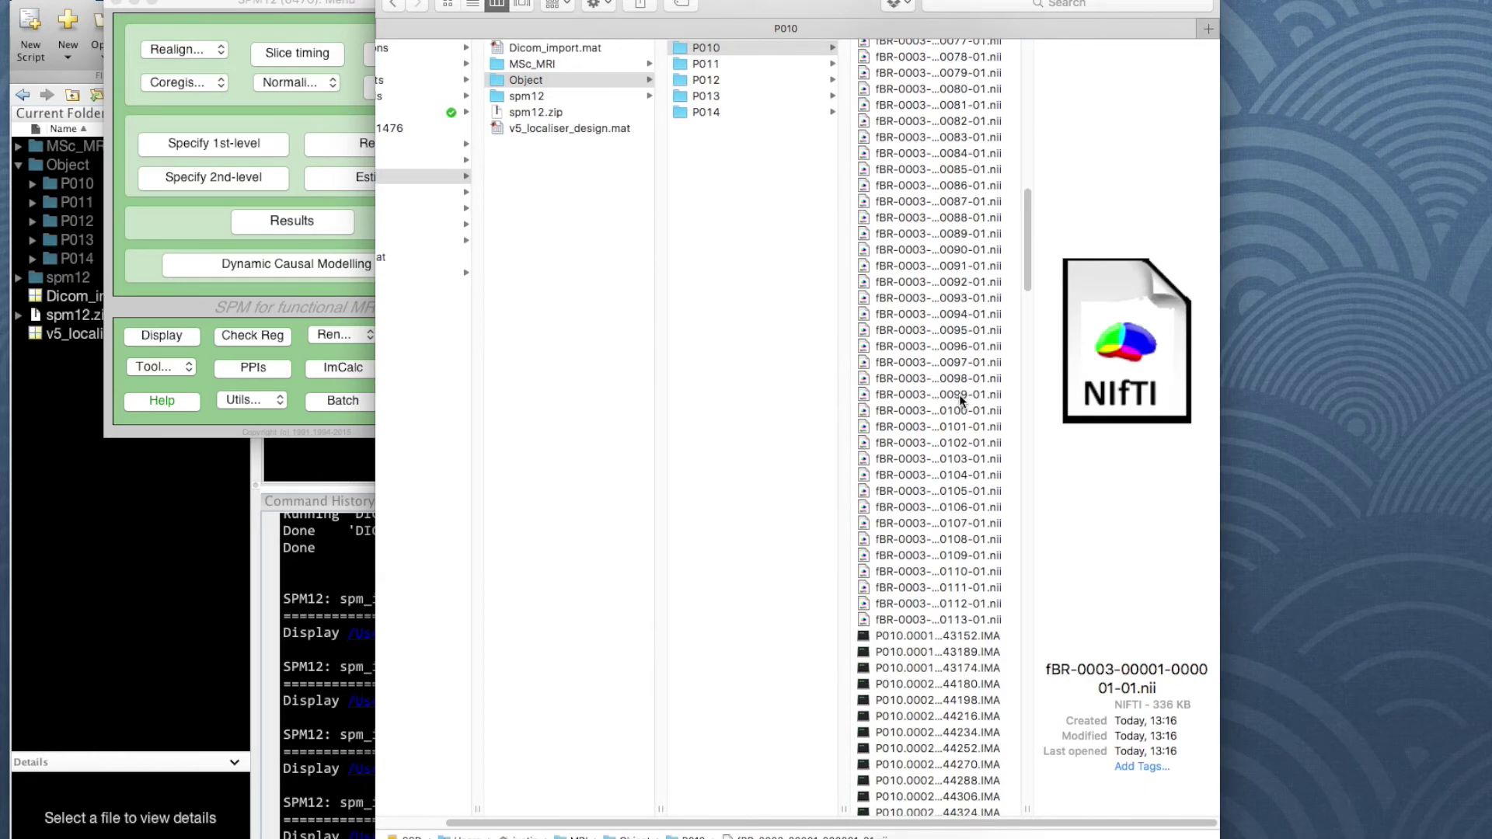
shift+click(914, 619)
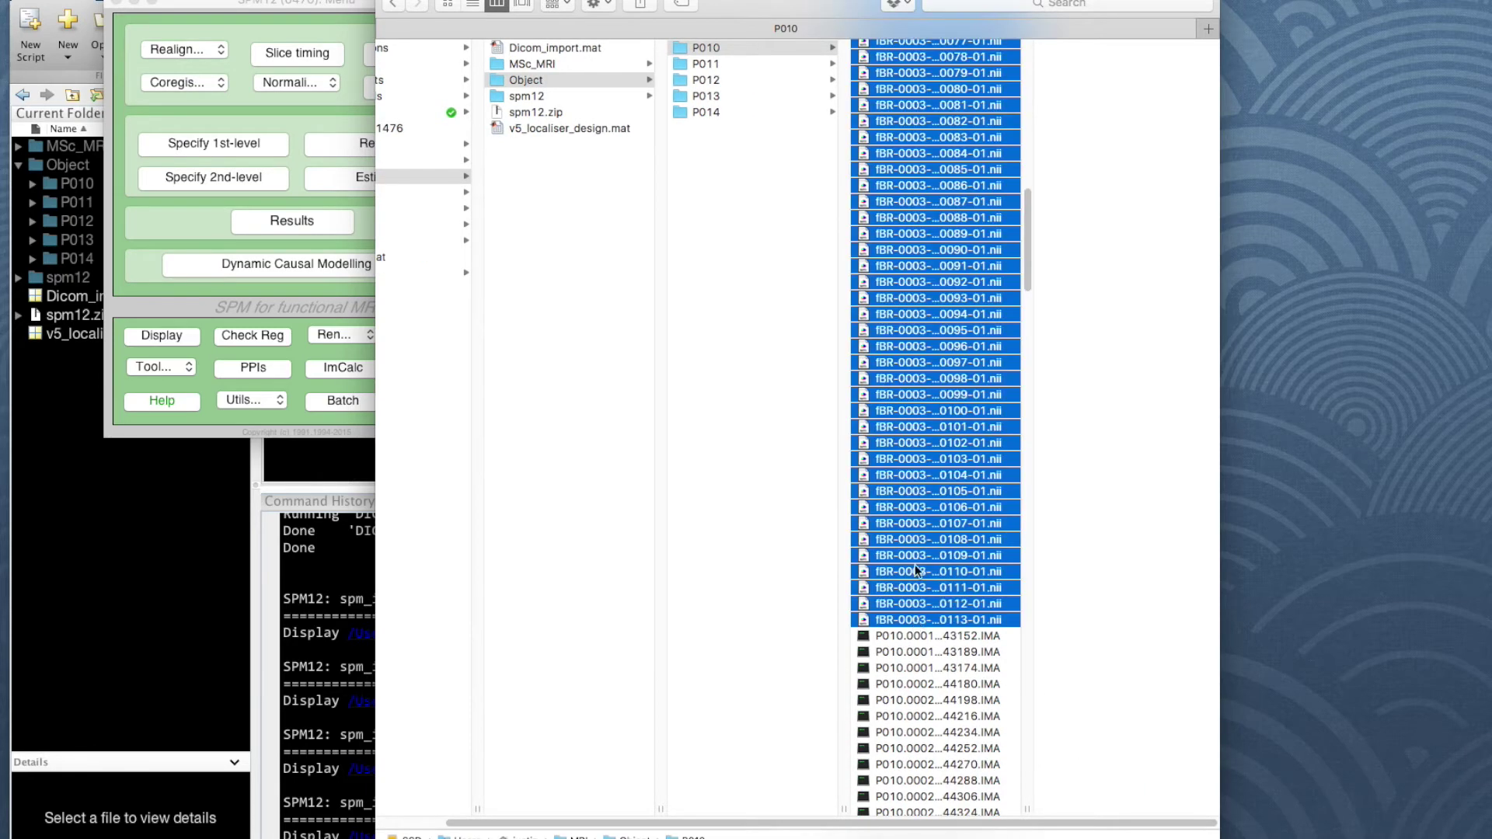
scroll(929, 86, up, 15)
drag(929, 86, 872, 64)
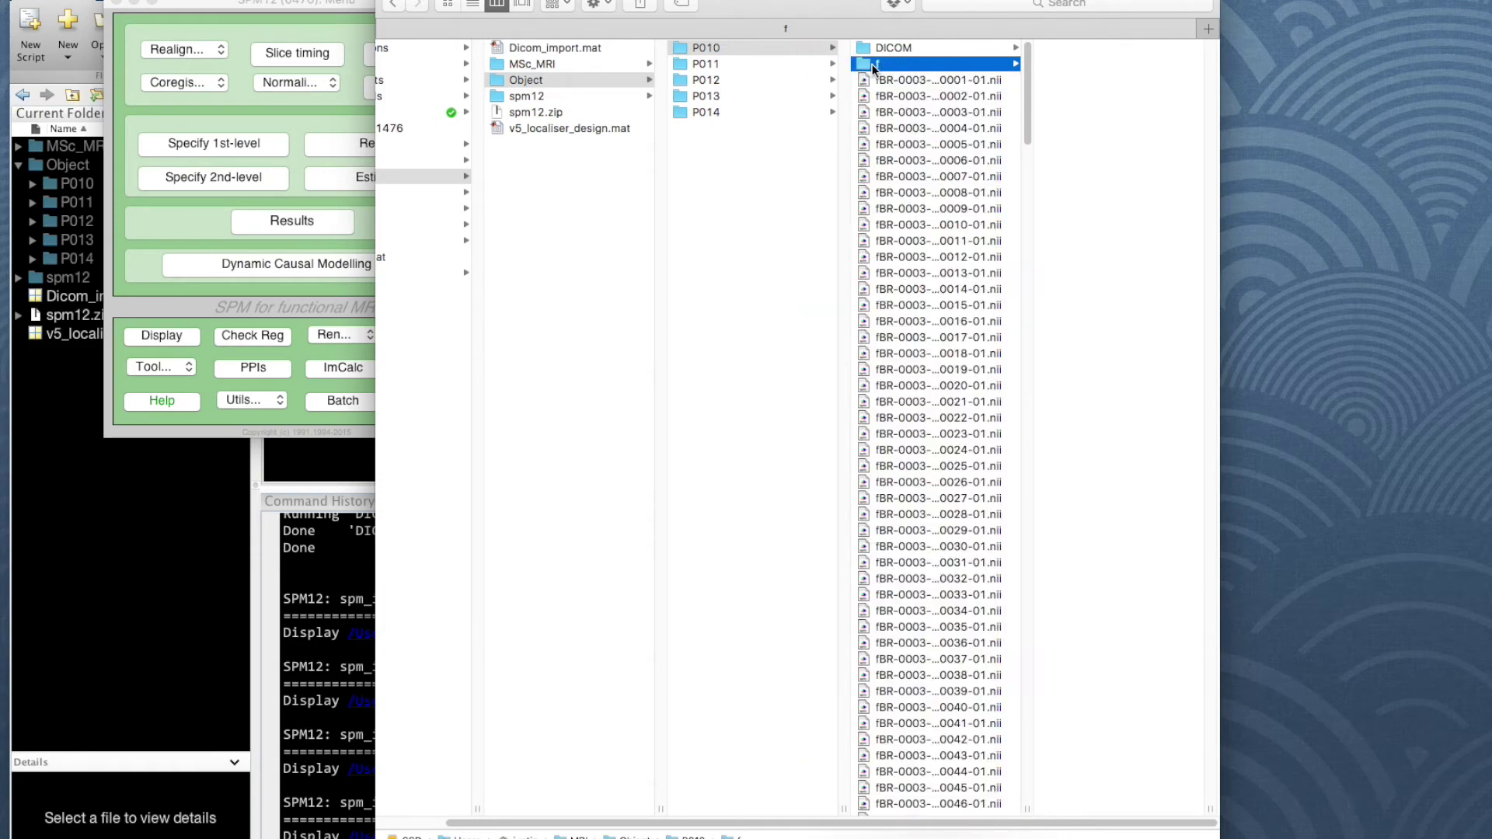
Move all the .IMA files of P010 into its DICOM folder
key(Down)
scroll(939, 342, down, 20)
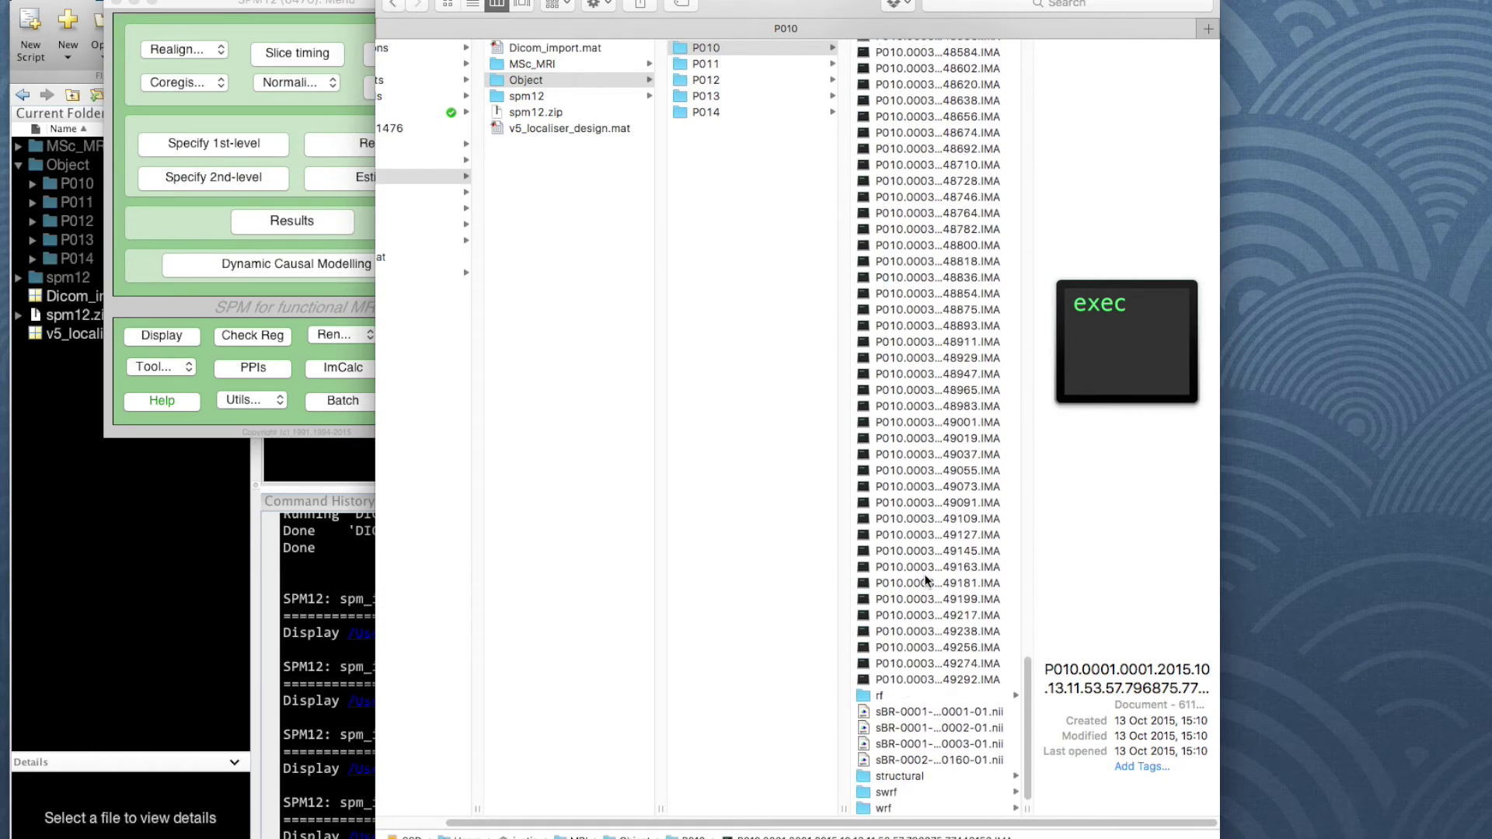
shift+click(906, 671)
scroll(931, 520, up, 15)
scroll(930, 520, up, 10)
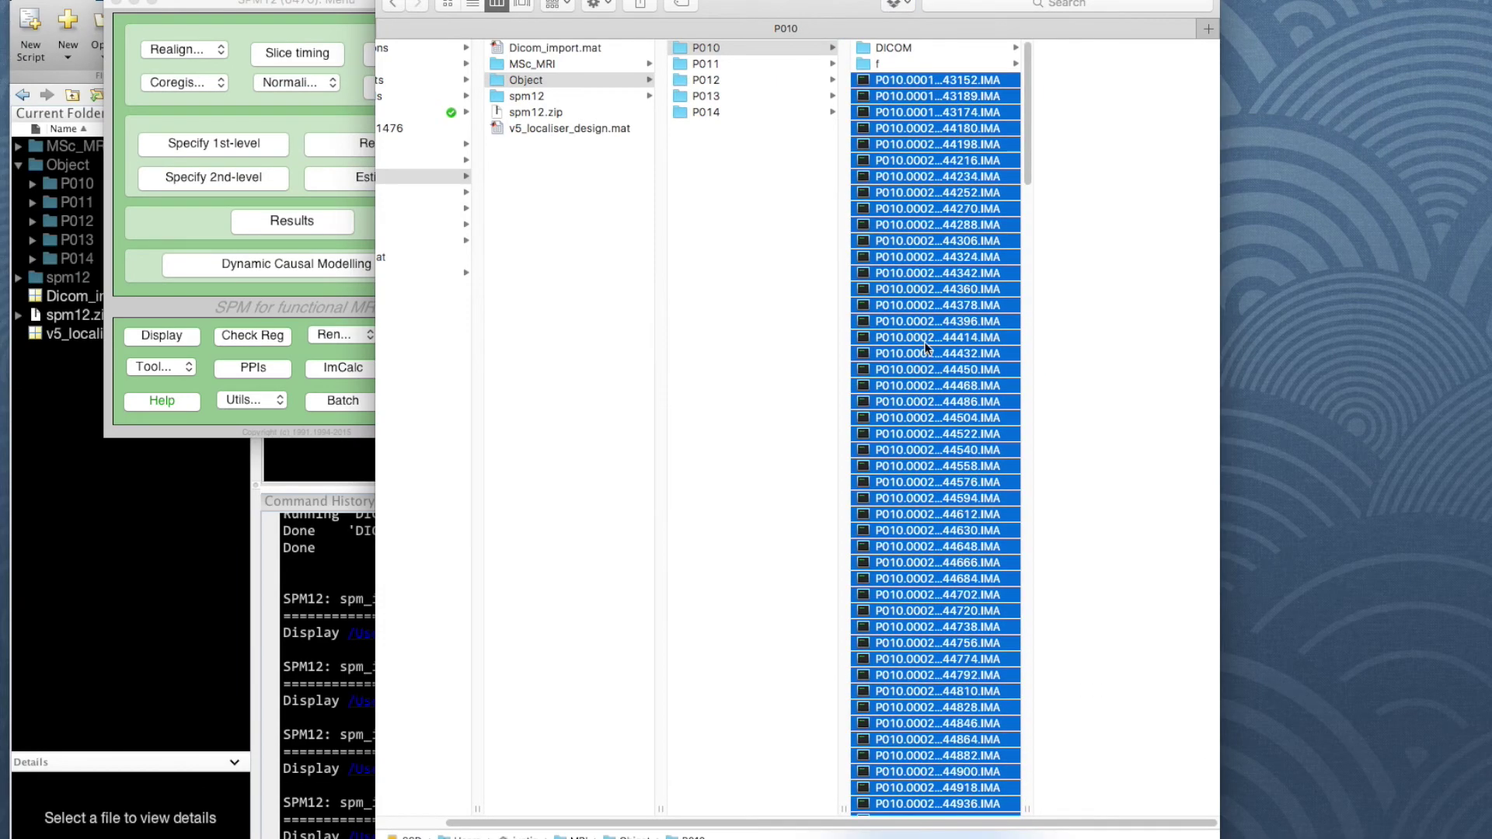
drag(913, 77, 902, 49)
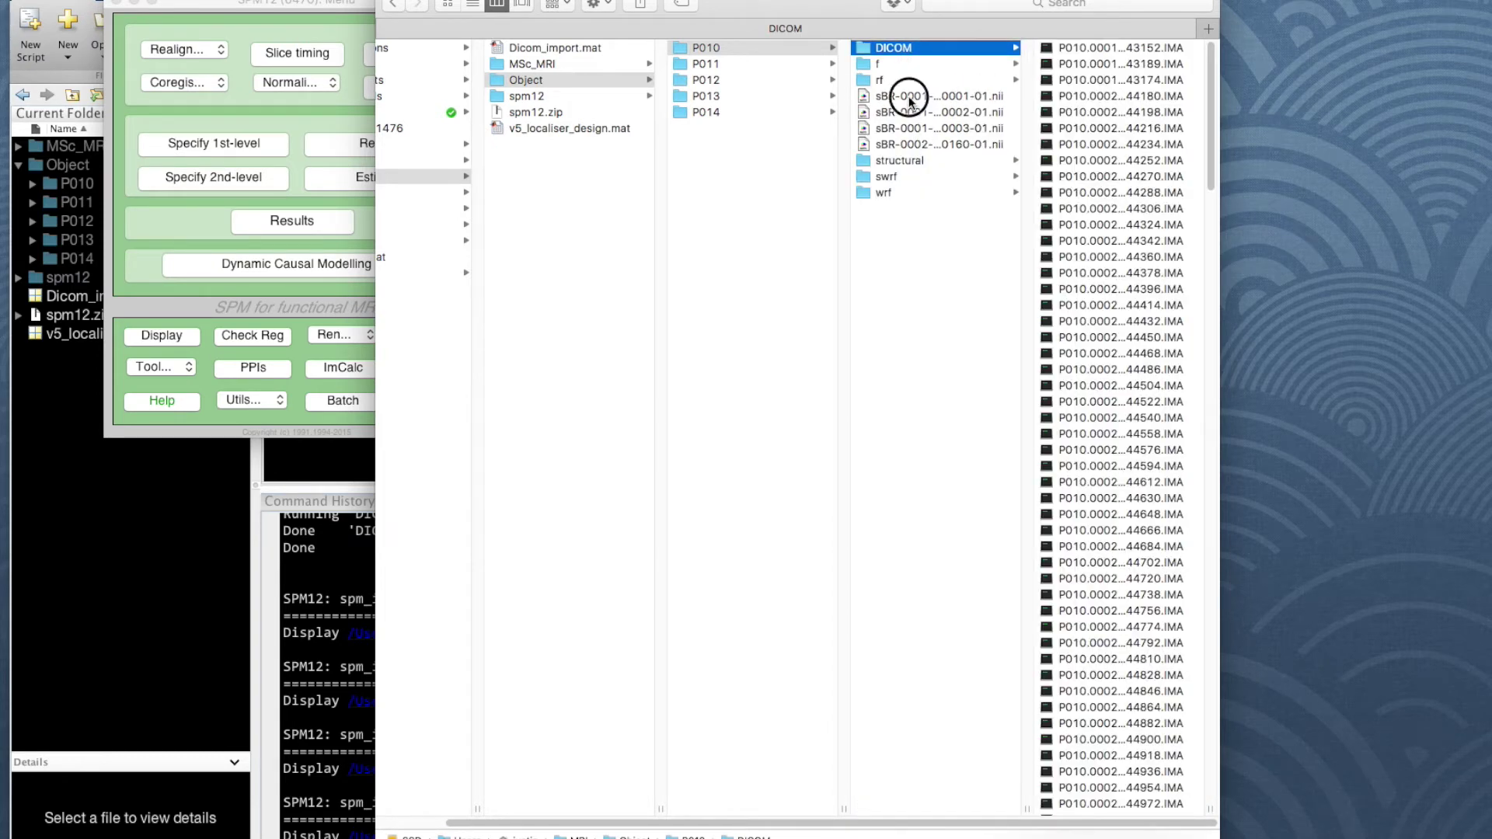
click(906, 95)
shift+click(916, 128)
right_click(917, 128)
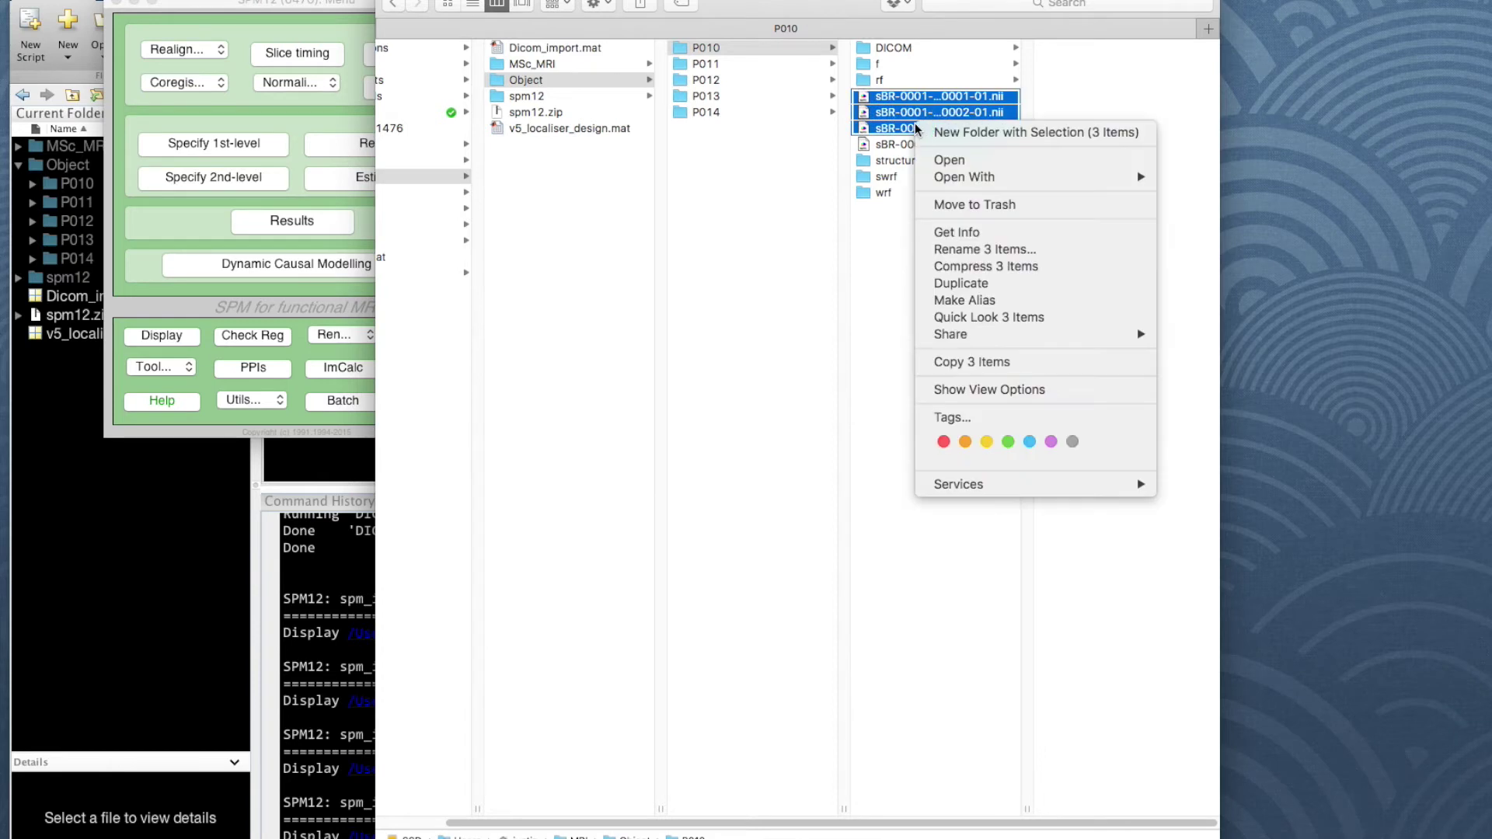
click(963, 205)
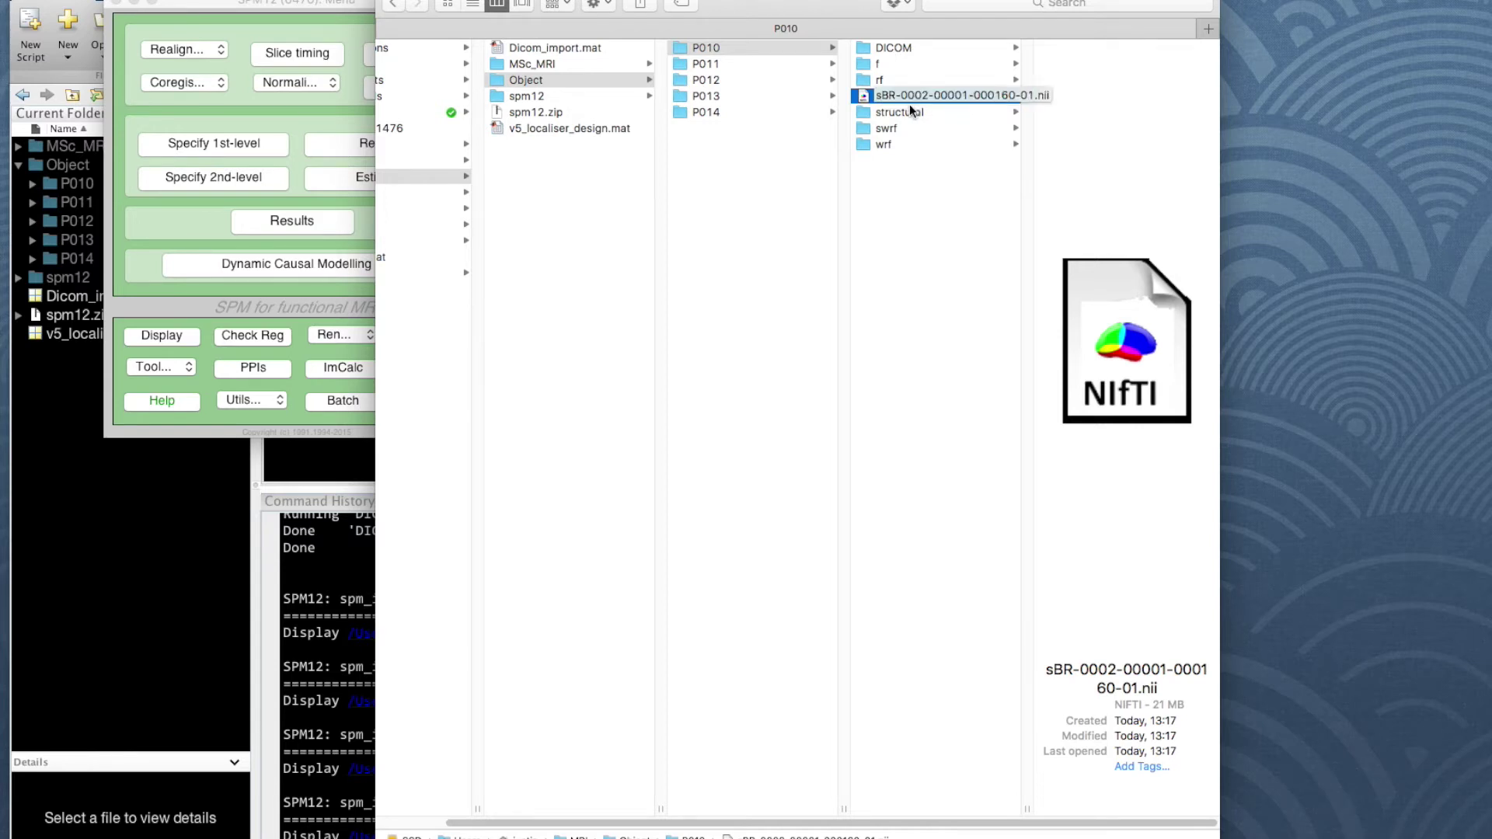
drag(891, 96, 897, 113)
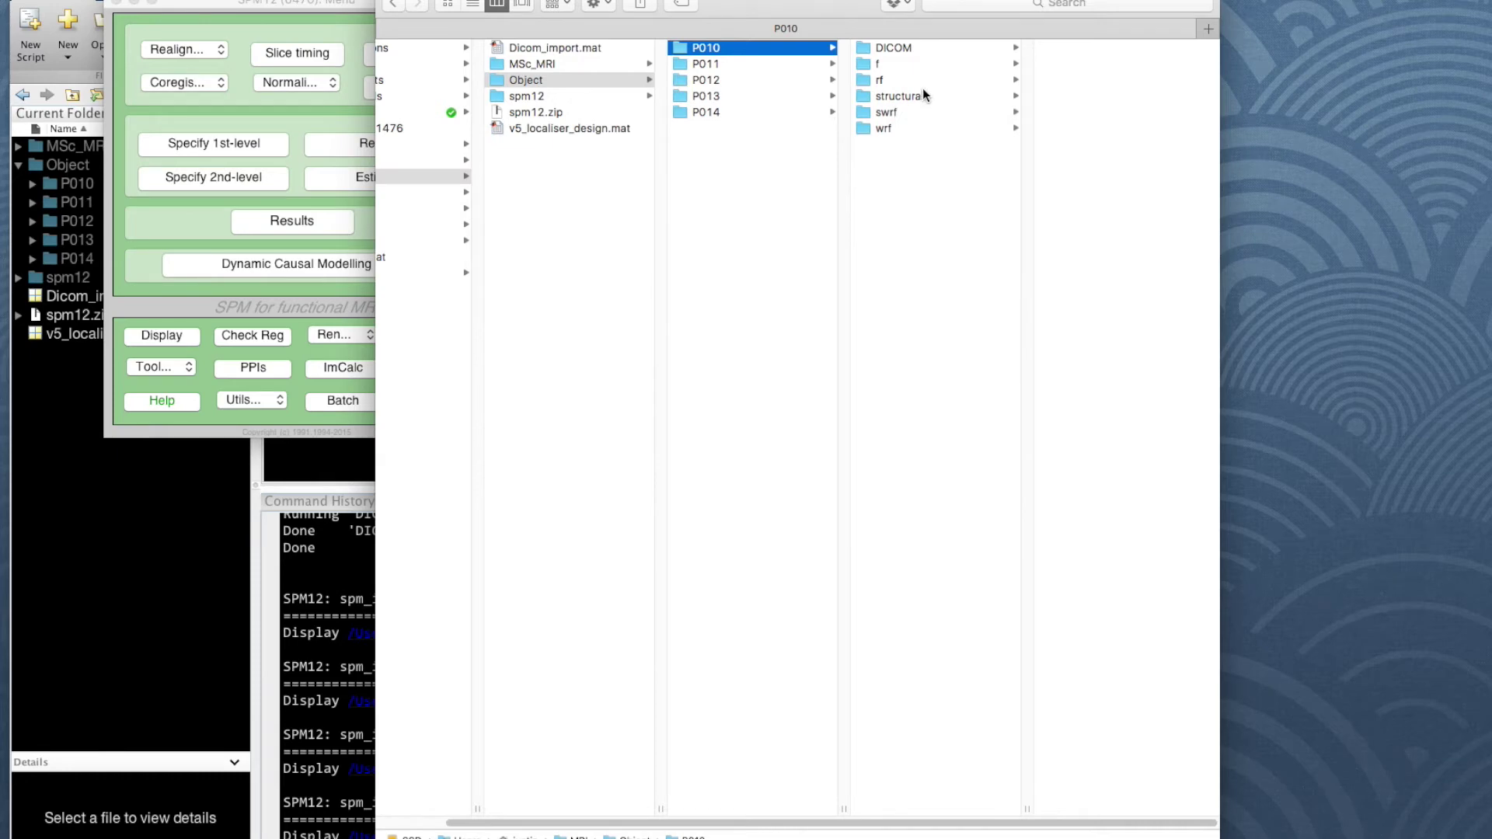
click(897, 46)
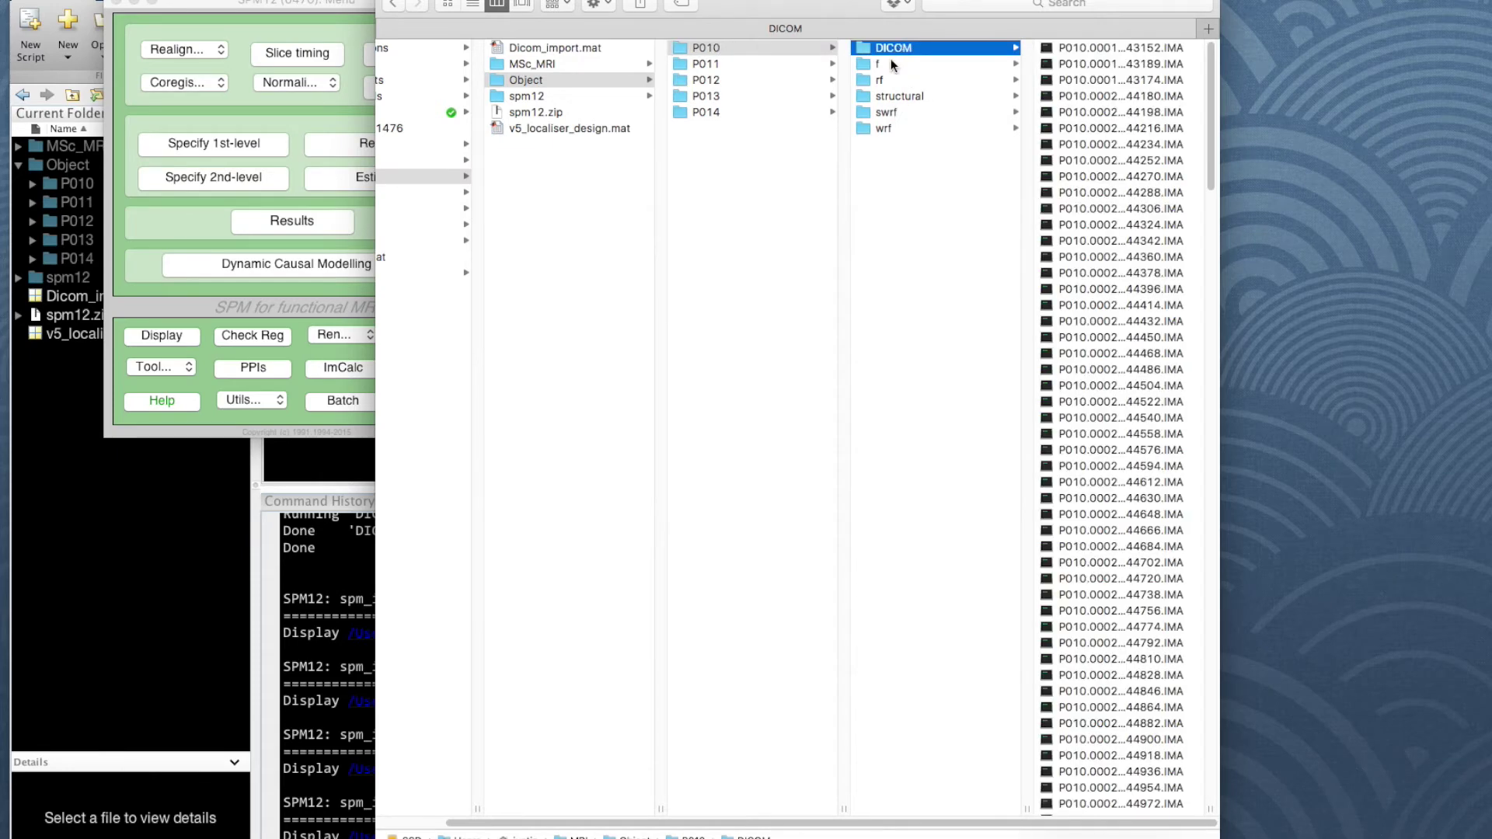
click(881, 65)
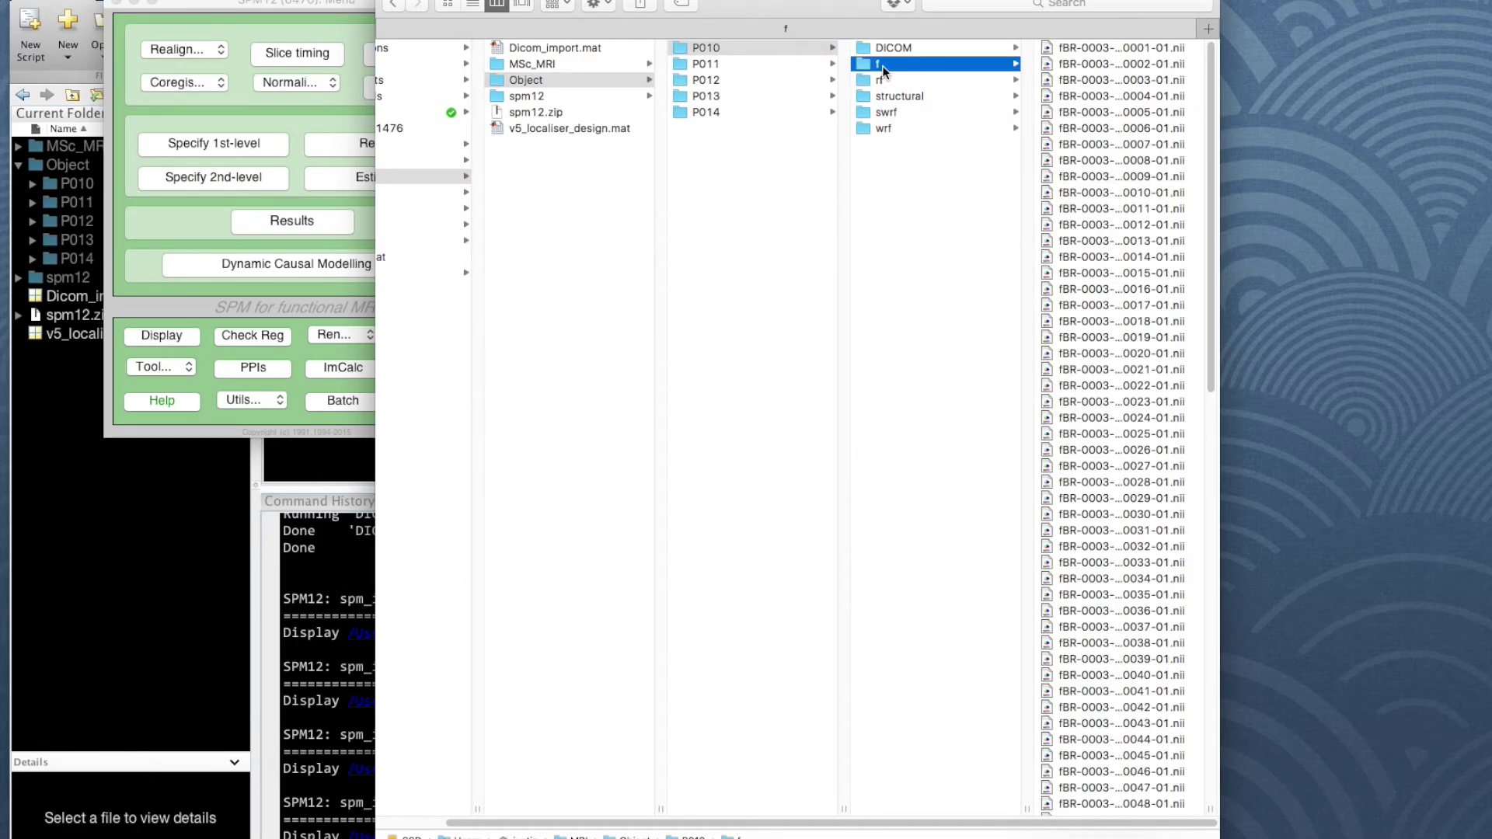
click(905, 99)
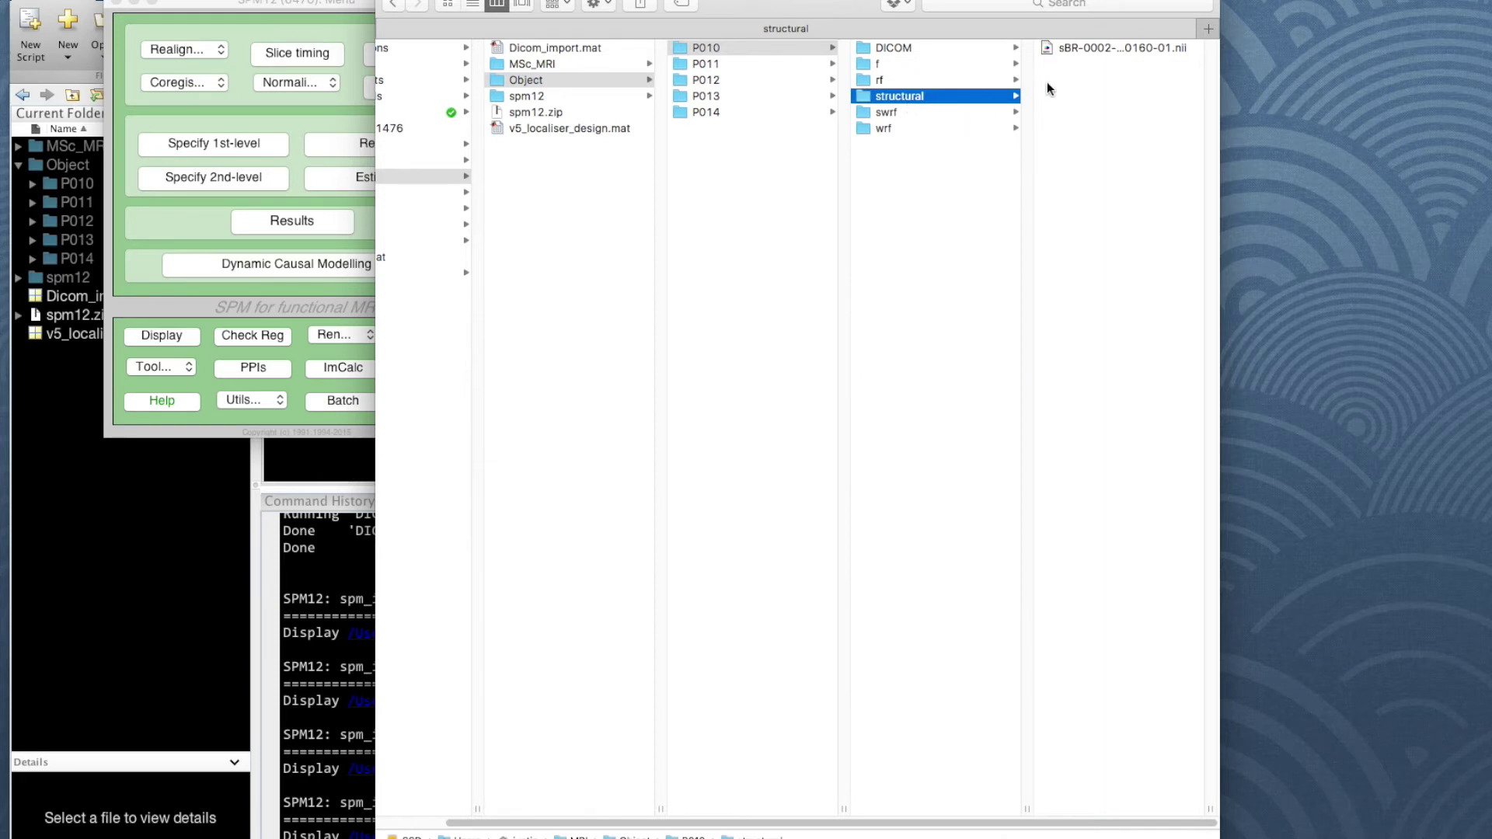
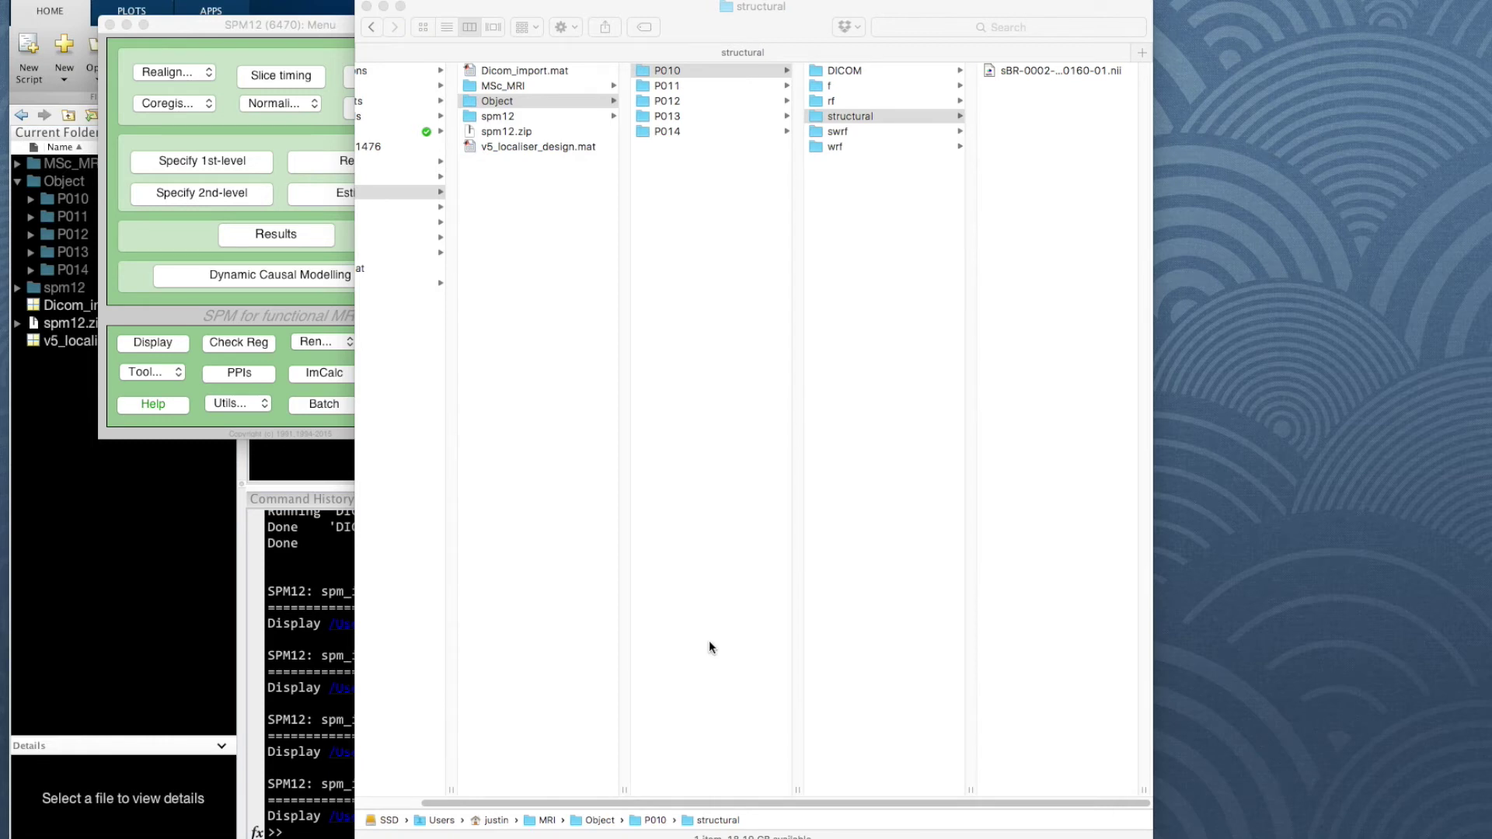
Open Terminal, change to the Object folder inside MRI and list its participant folders
key(super+space)
text(terminal)
key(Return)
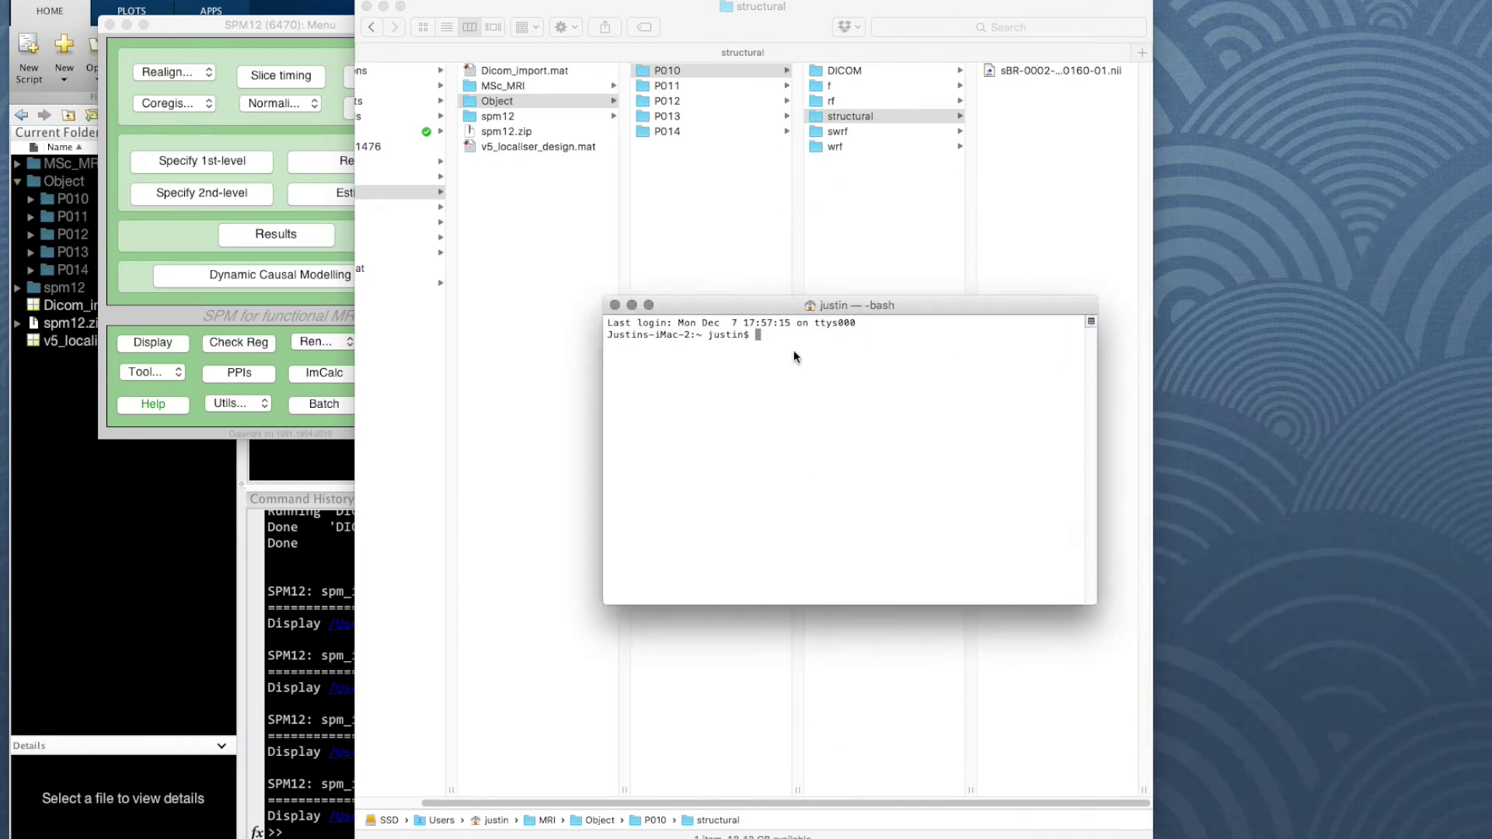
text(cd MRI)
key(Return)
text(ls)
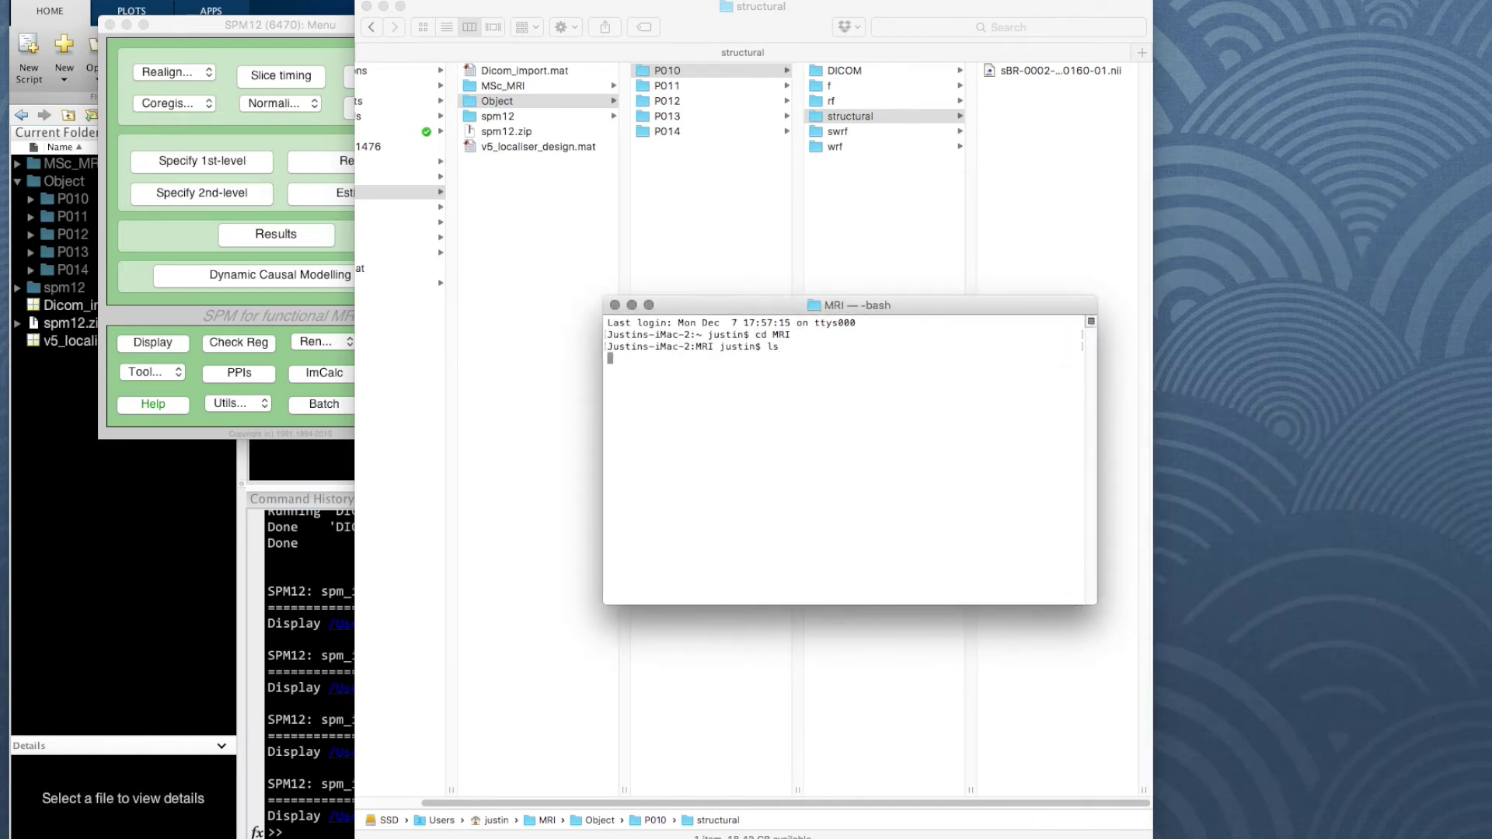
key(Return)
text(cd Object)
key(Return)
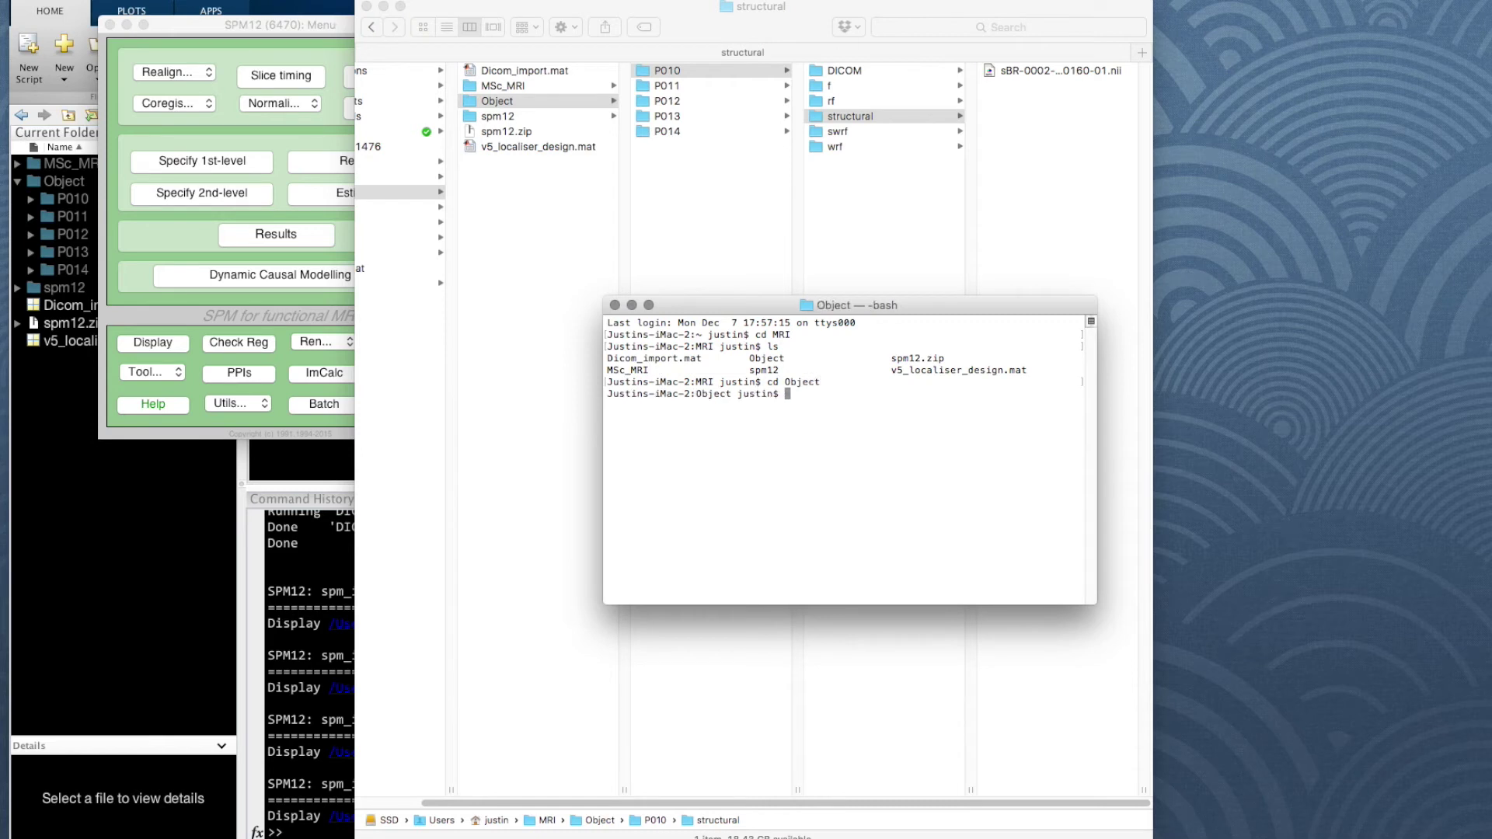
text(ls)
key(Return)
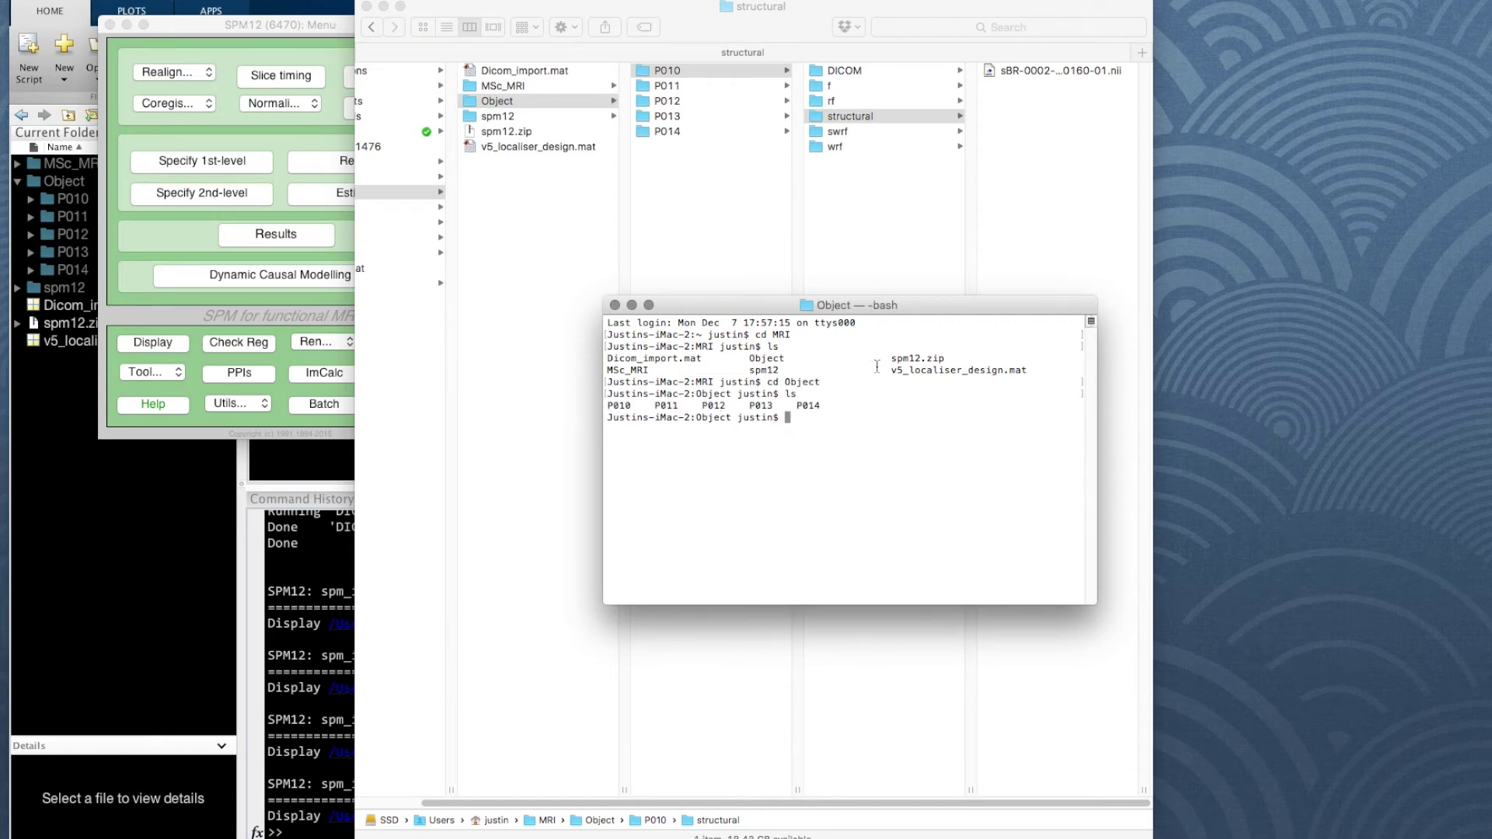
Change to folder P011, list its files and enlarge the terminal window to nearly full screen height
drag(926, 304, 681, 262)
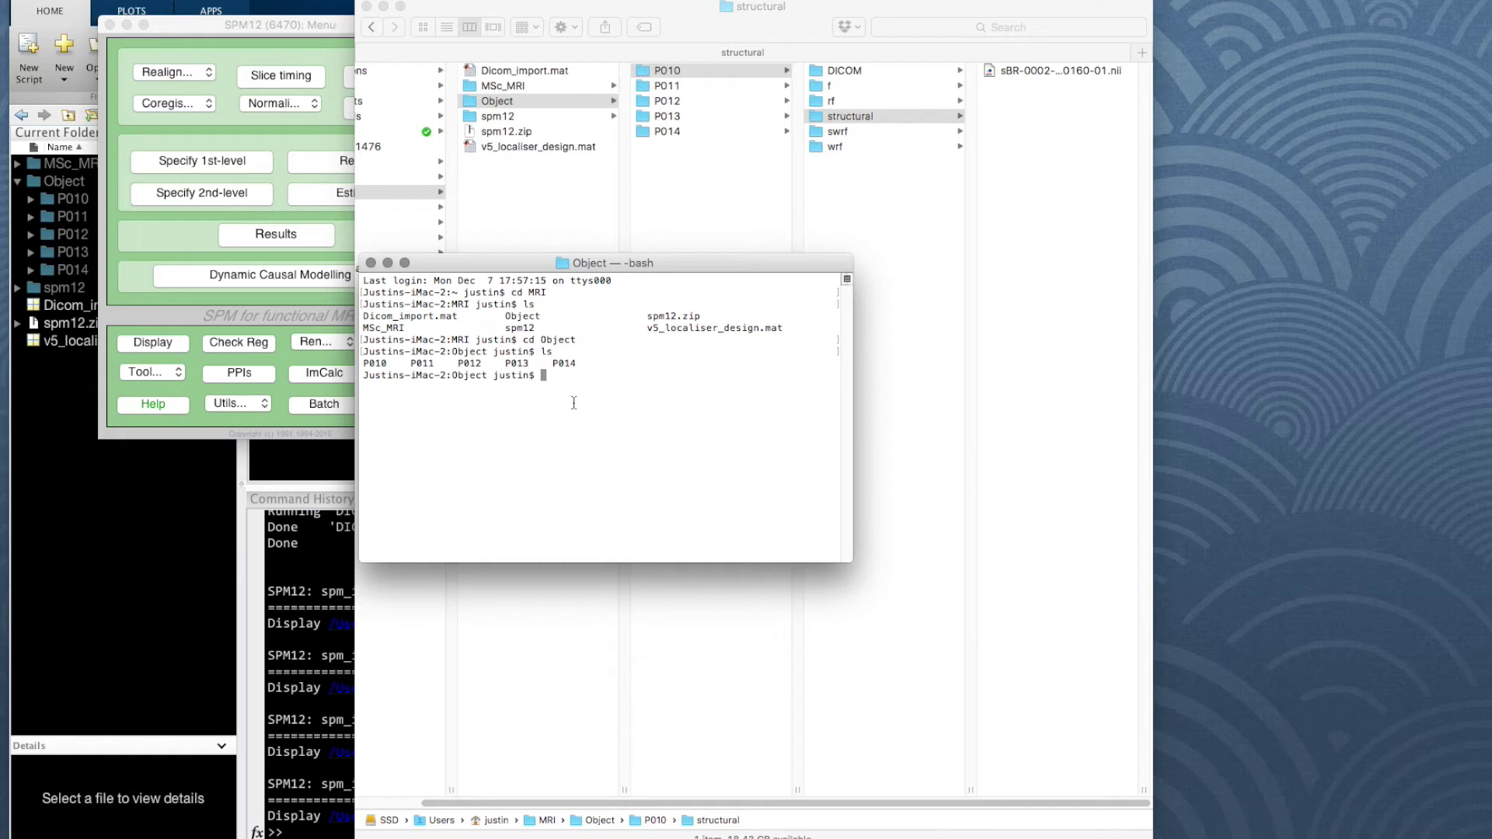
text(cd P011)
key(Return)
text(ls)
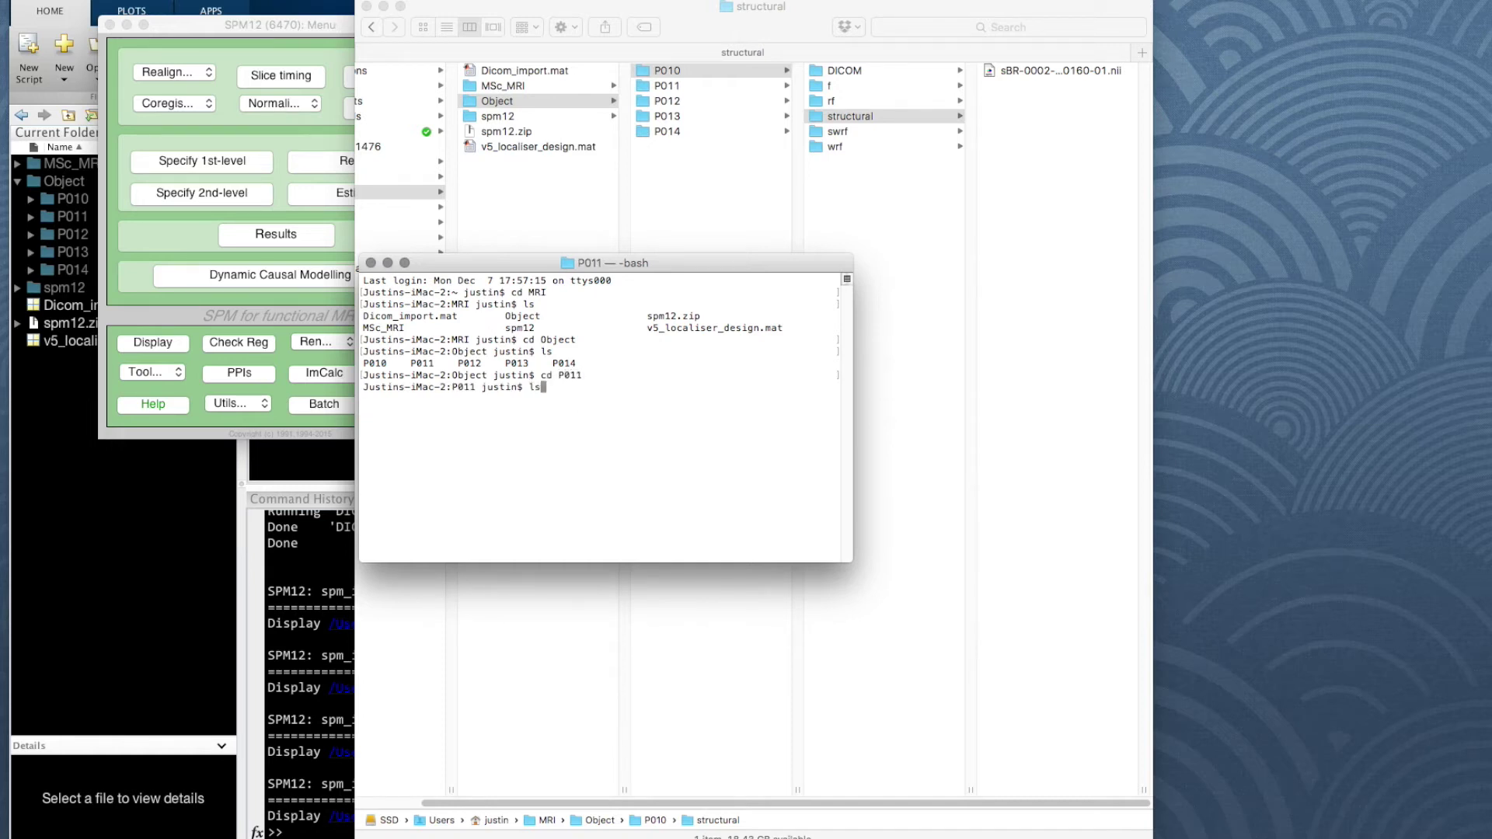
key(Return)
drag(682, 255, 626, 2)
drag(666, 564, 640, 821)
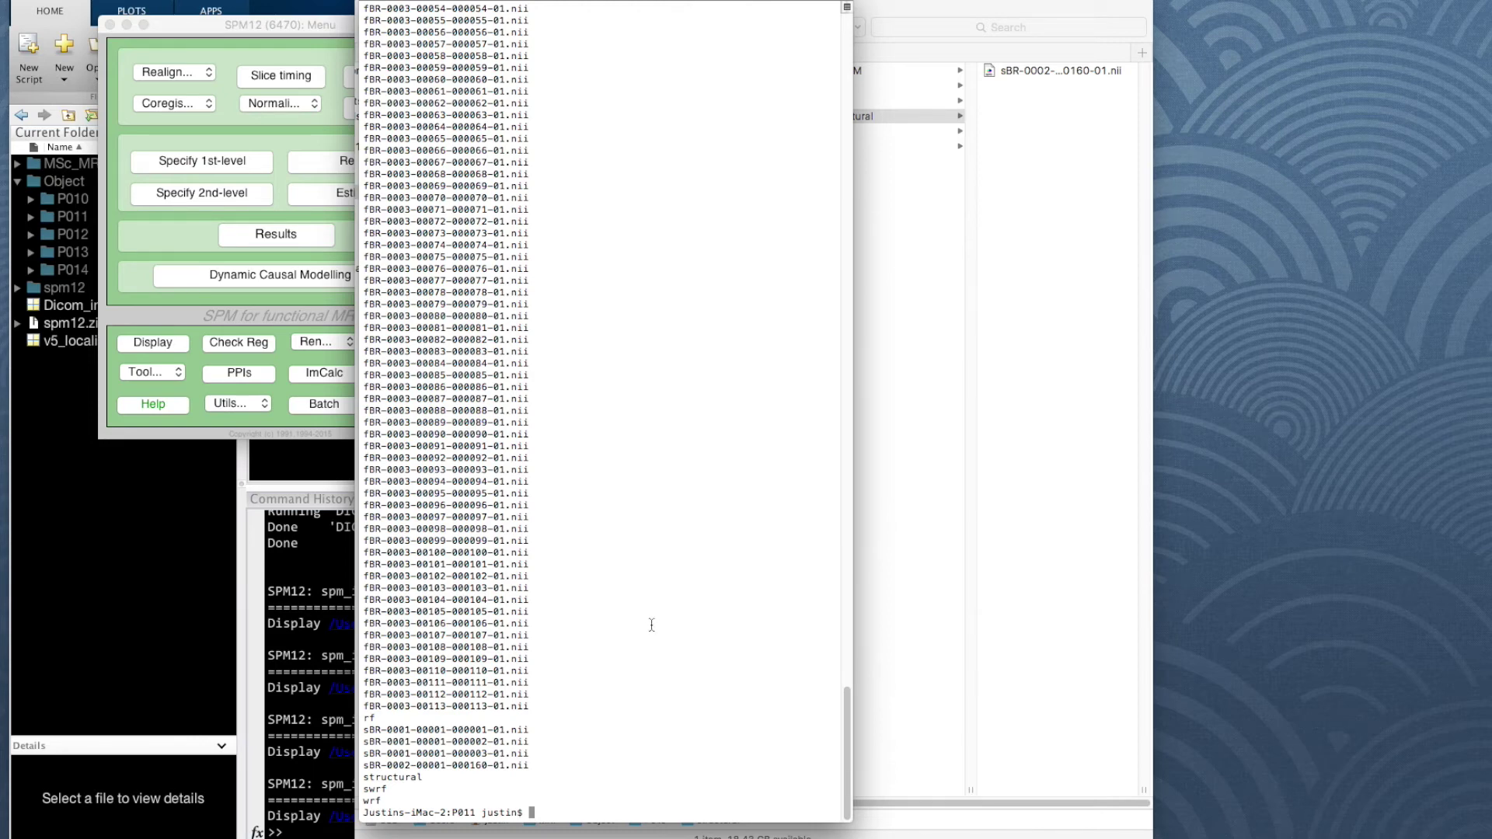
Move P011's s*.nii files into structural/ and try to move its f*.nii files into functional/
text(mv s*.nii structural/)
key(Return)
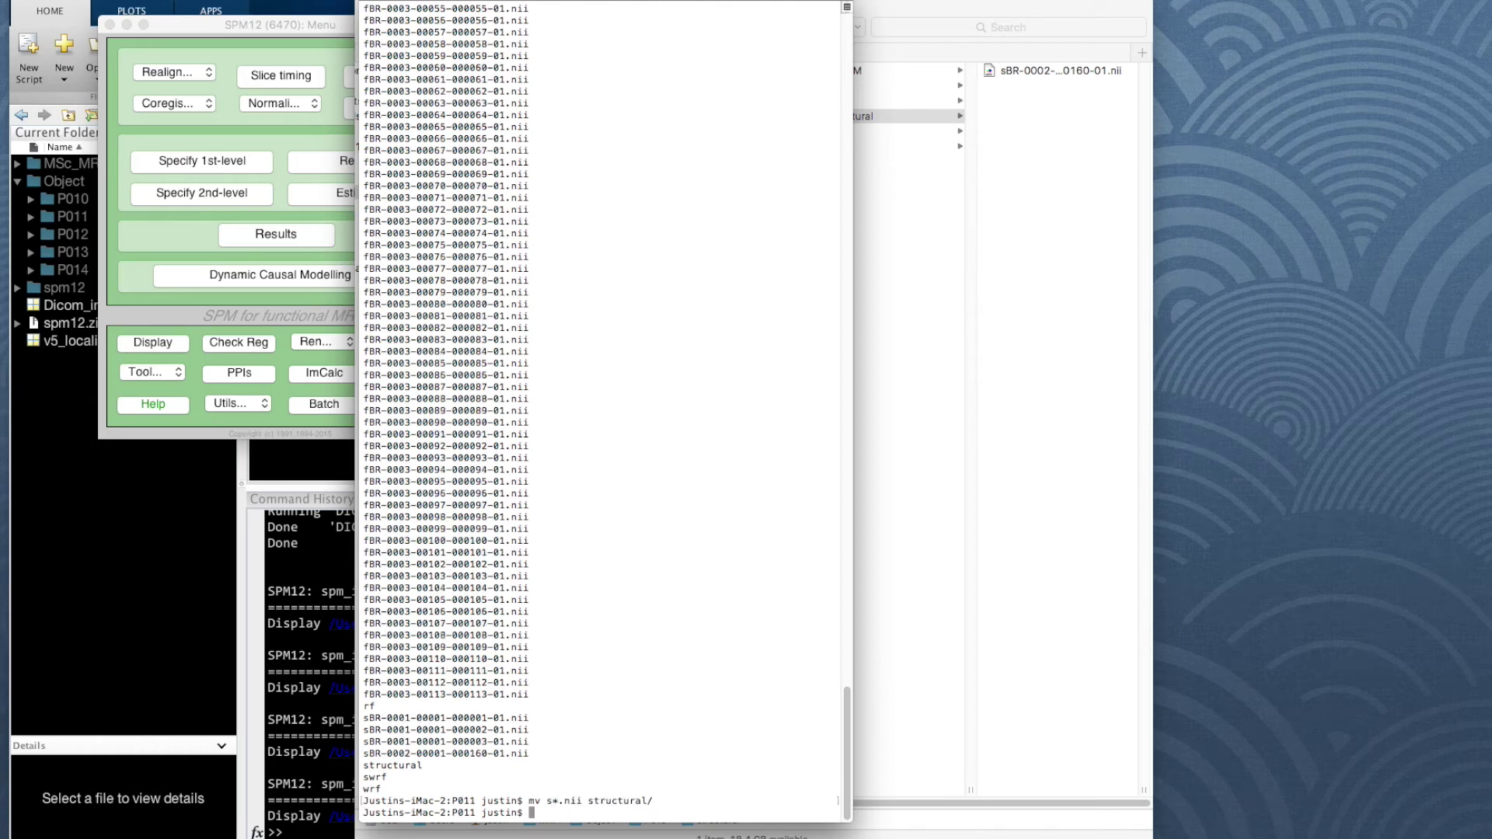
text(mv f*.nii functional/)
key(Return)
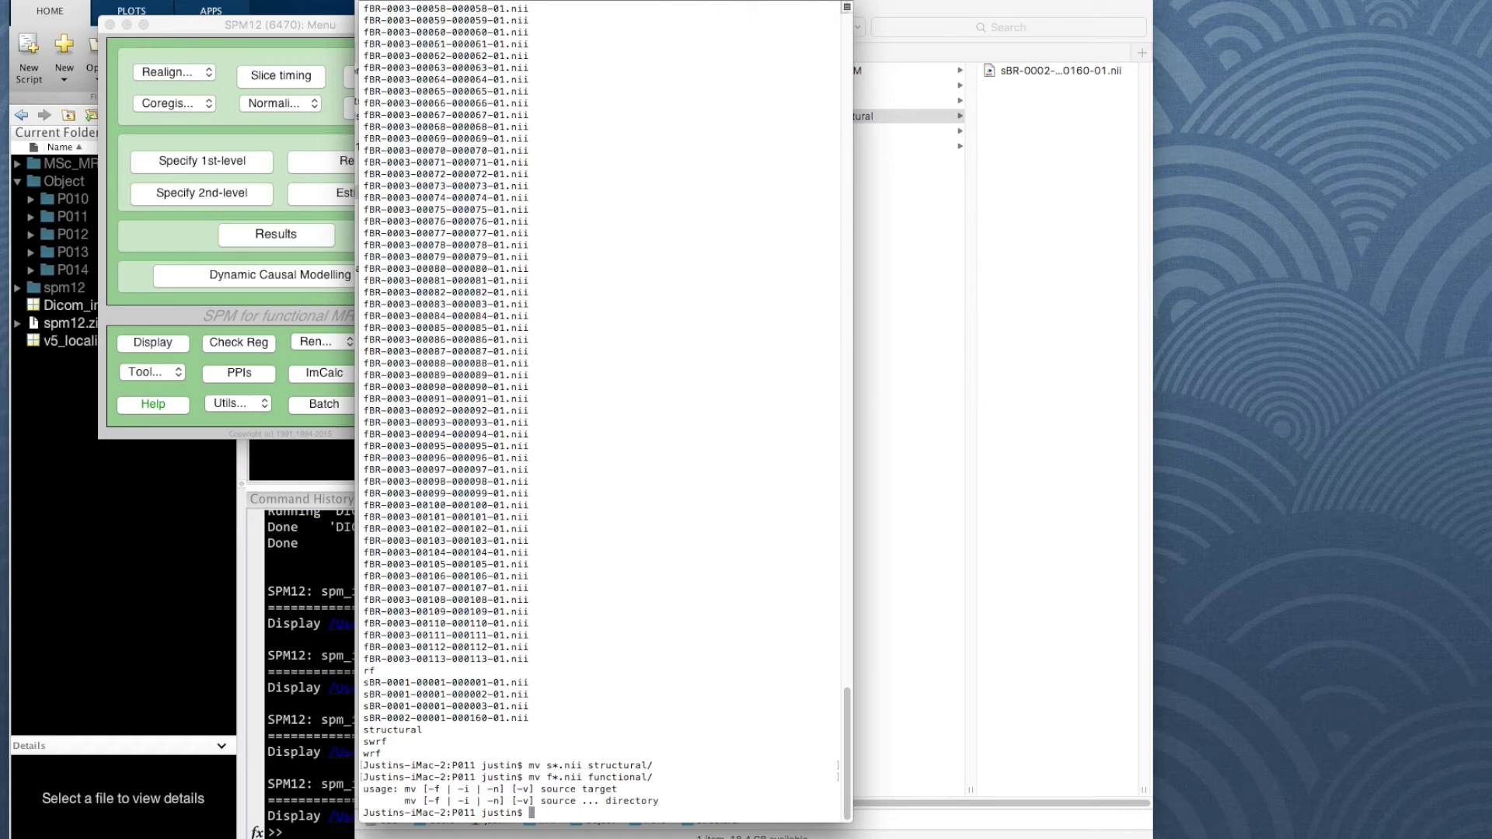
Reuse the last move command with target f/ to move P011's f*.nii files there
key(Up)
key(BackSpace)
key(BackSpace)
key(BackSpace)
key(BackSpace)
key(BackSpace)
key(BackSpace)
key(BackSpace)
key(BackSpace)
key(BackSpace)
key(BackSpace)
text(/)
key(Return)
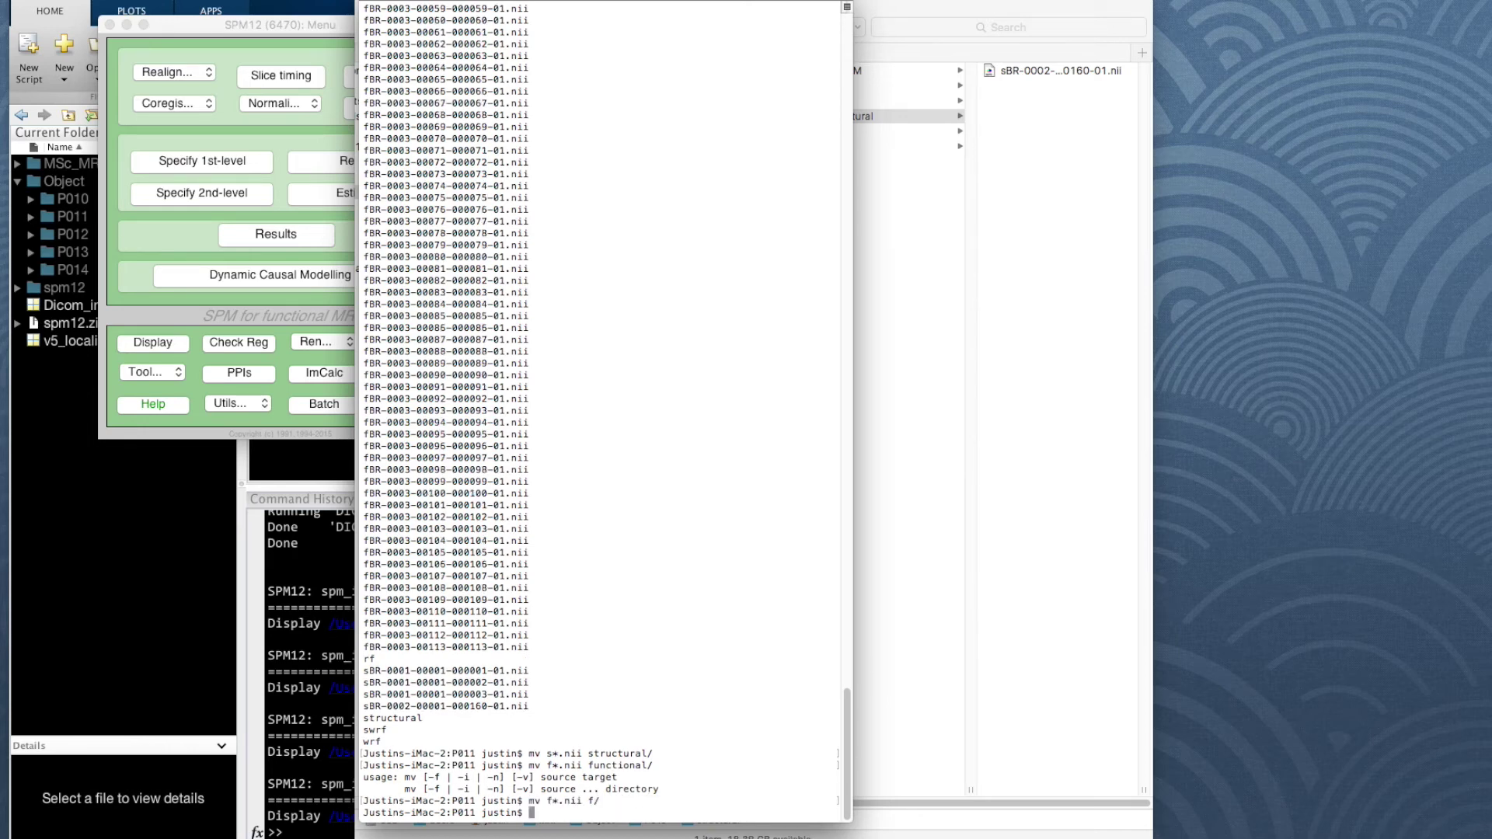
Move P011's *.IMA files into DICOM/ and list the folder to check the result
text(mv *.IMA DICOM/)
key(Return)
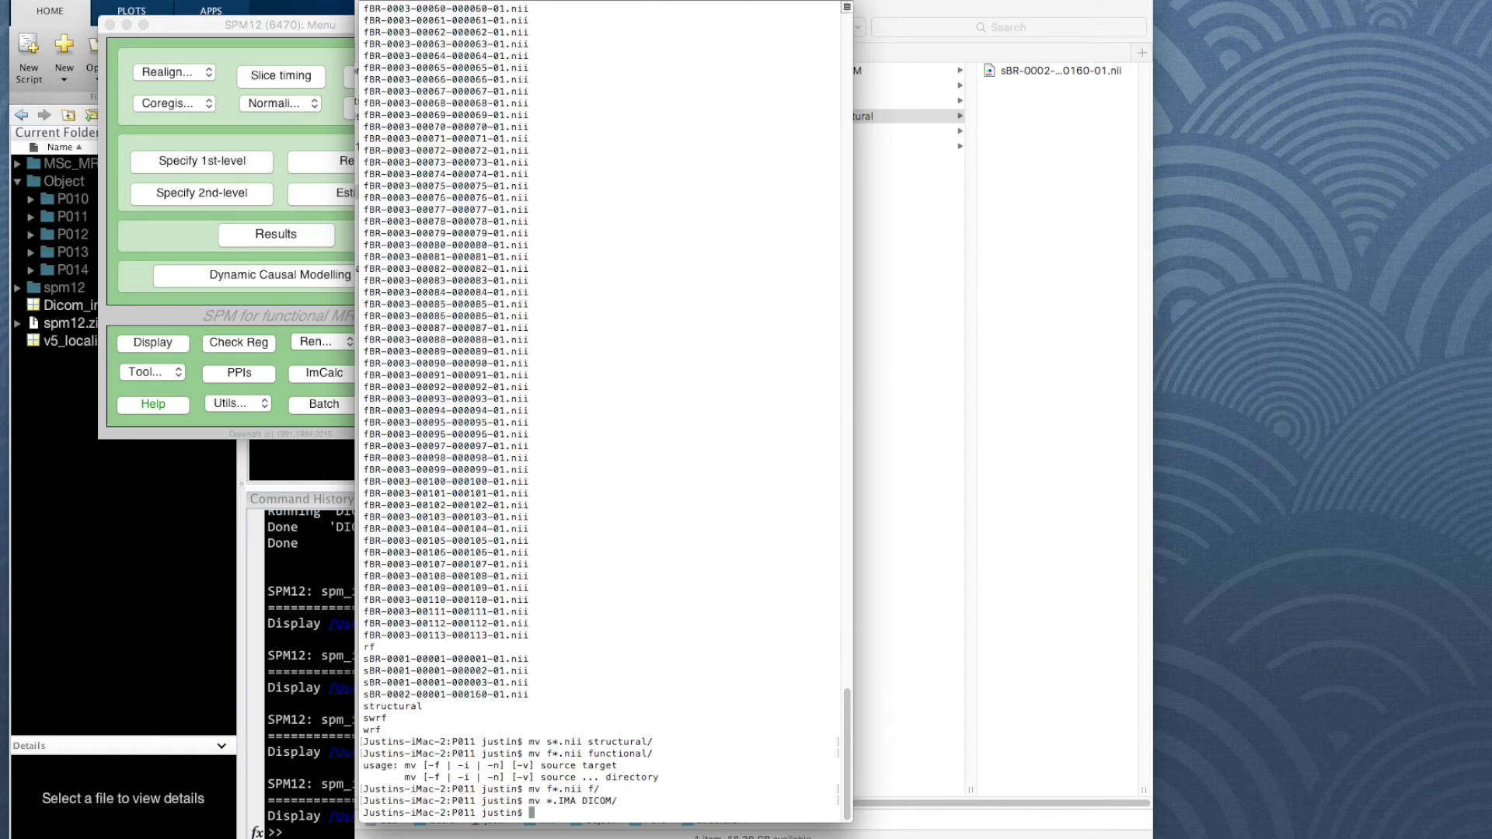
text(ls)
key(Return)
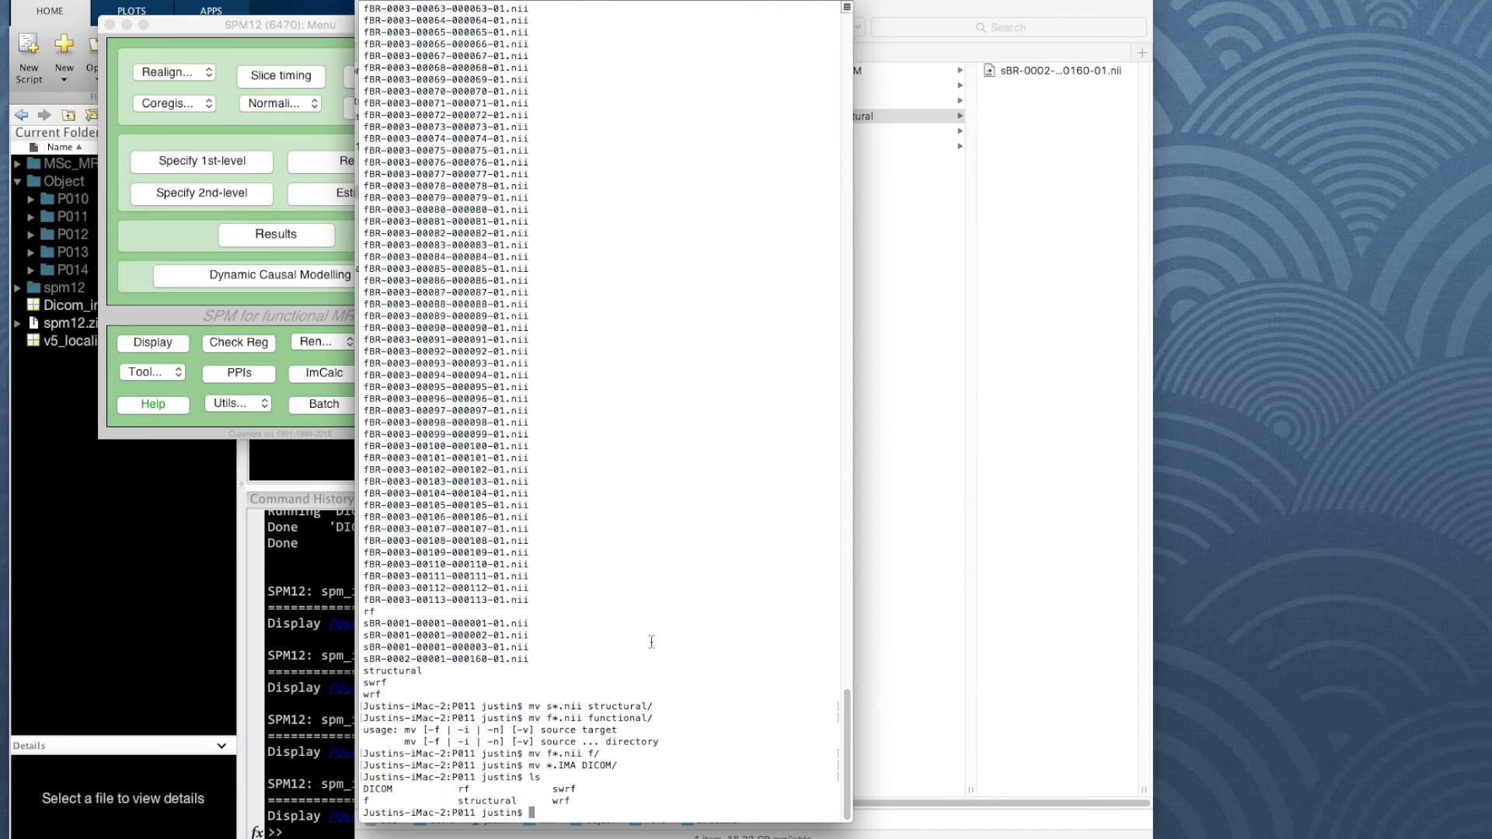
Return to the Object folder and change into participant folder P012
text(cd ..)
key(Return)
text(cd P012)
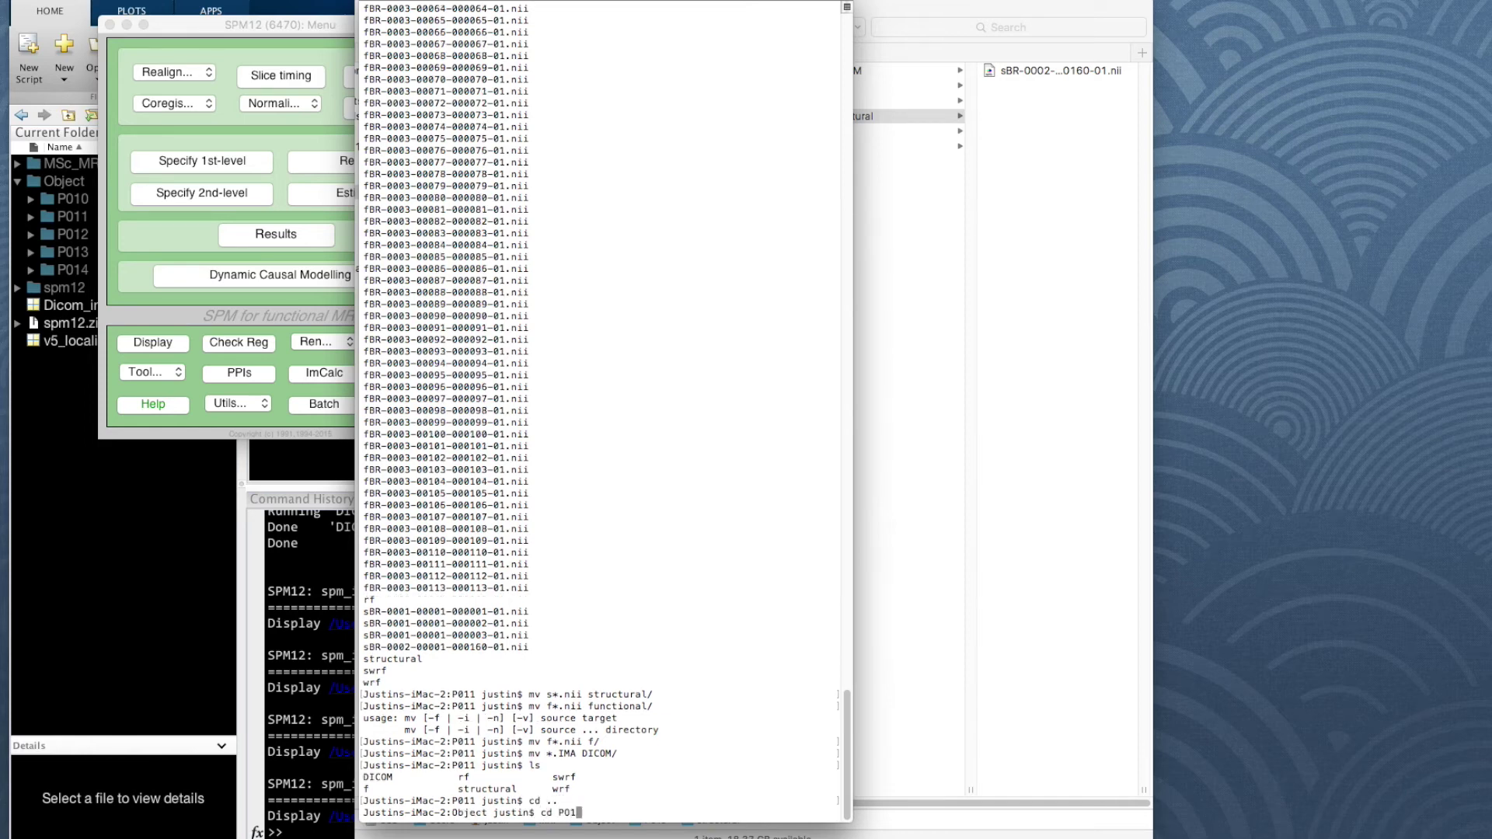
key(Return)
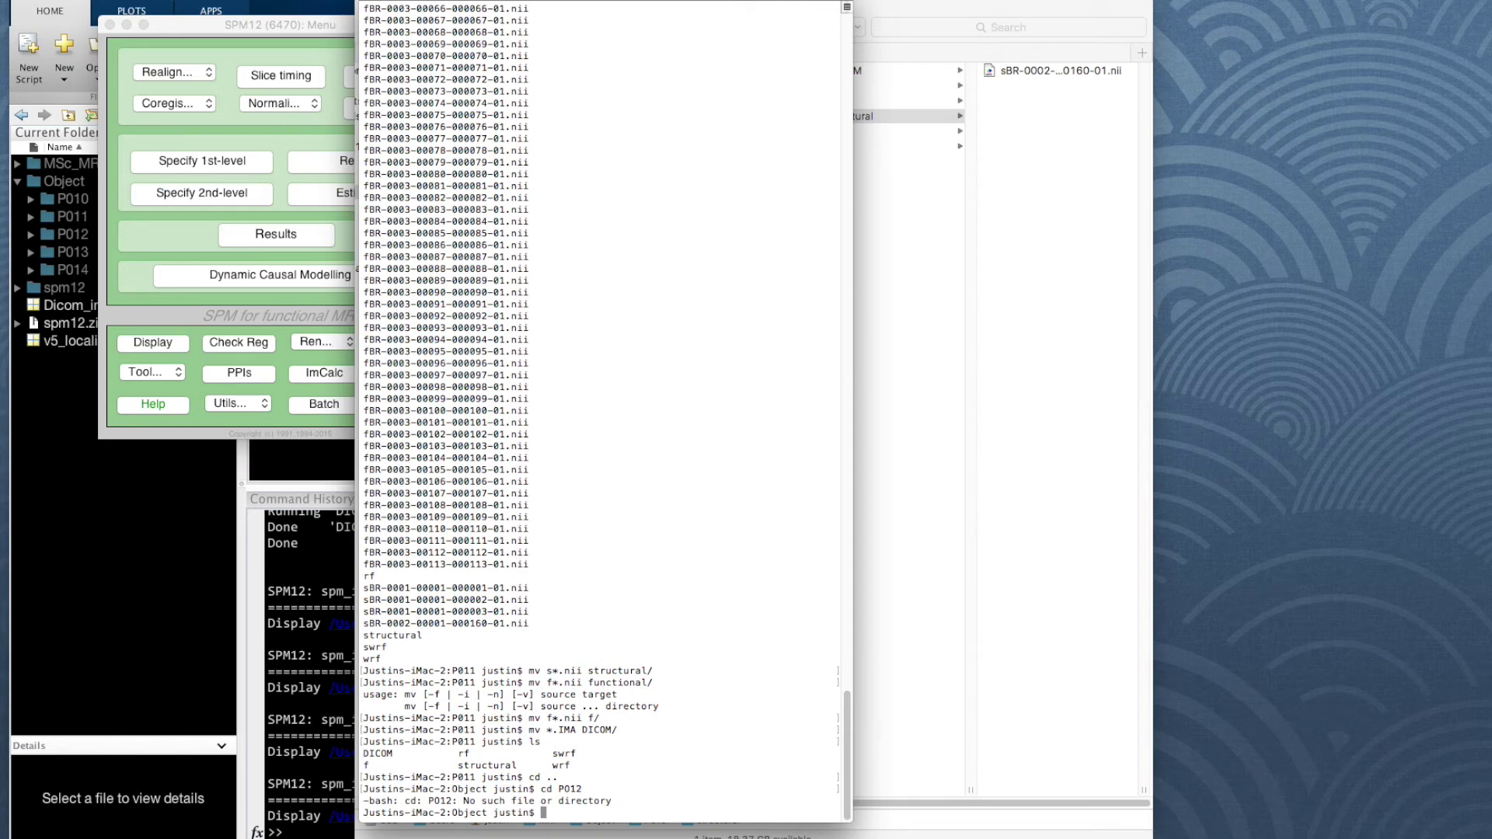
text(ls)
key(Return)
text(cd P012)
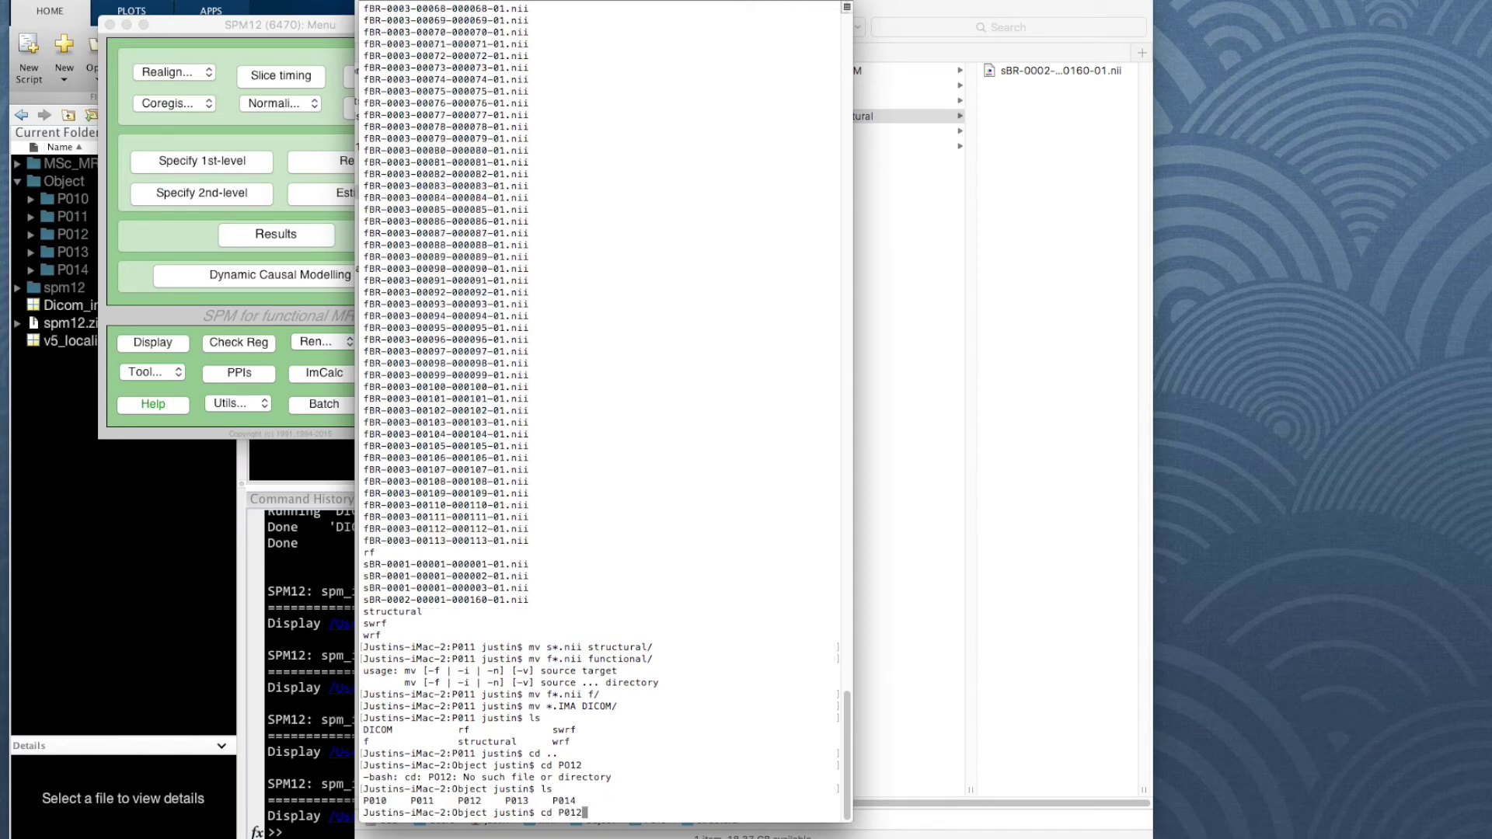
key(Return)
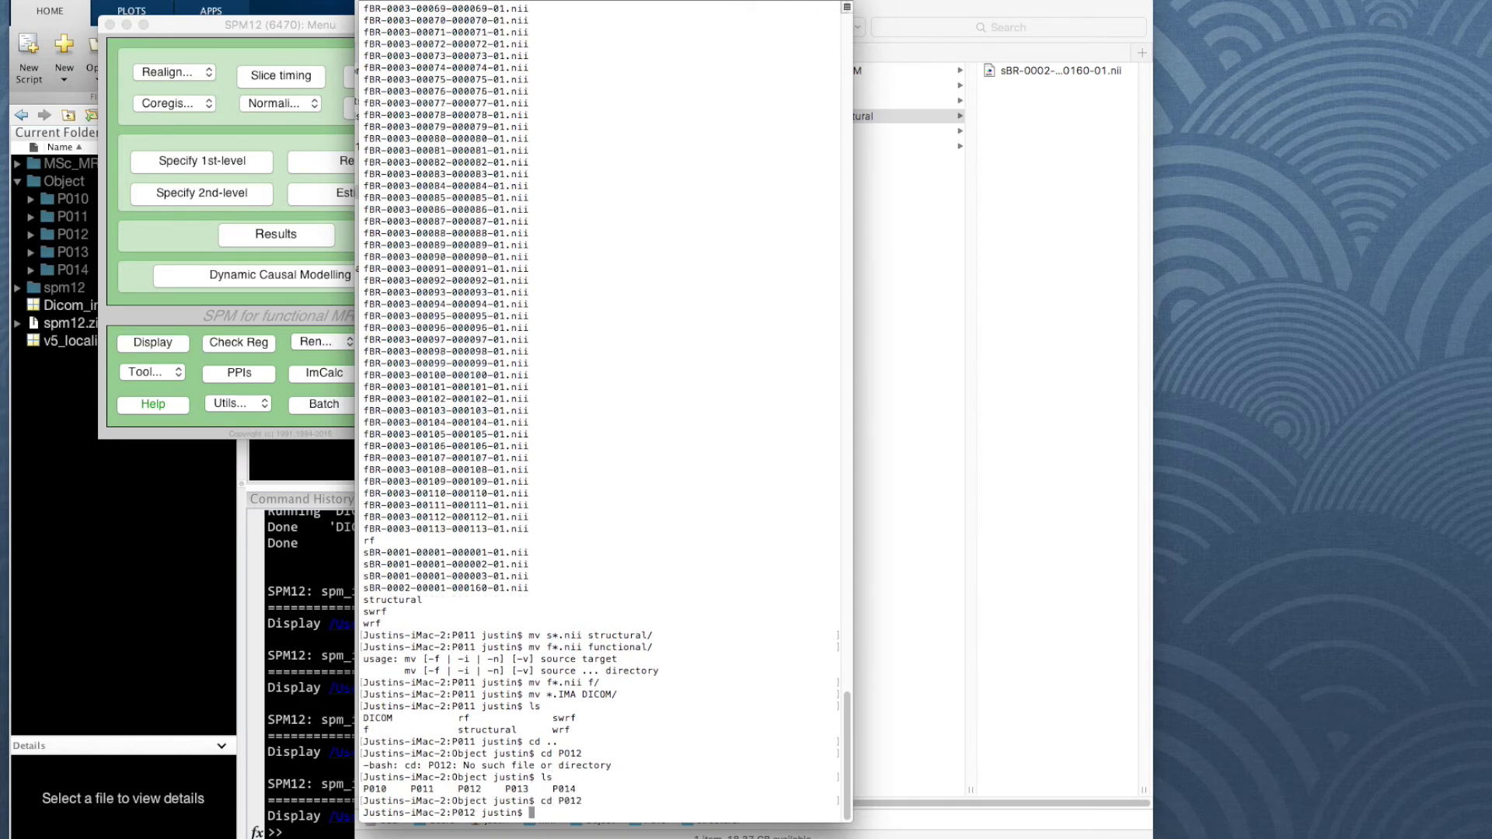
Move P012's *.IMA files into DICOM/ by recalling the earlier move command
text(mv s*)
key(Up)
key(Up)
key(Up)
key(Up)
key(Up)
key(Up)
key(Return)
Recall the command mv f*.nii f/ and run it to move P012's functional images into f
key(Up)
key(Up)
key(Up)
key(Down)
key(Down)
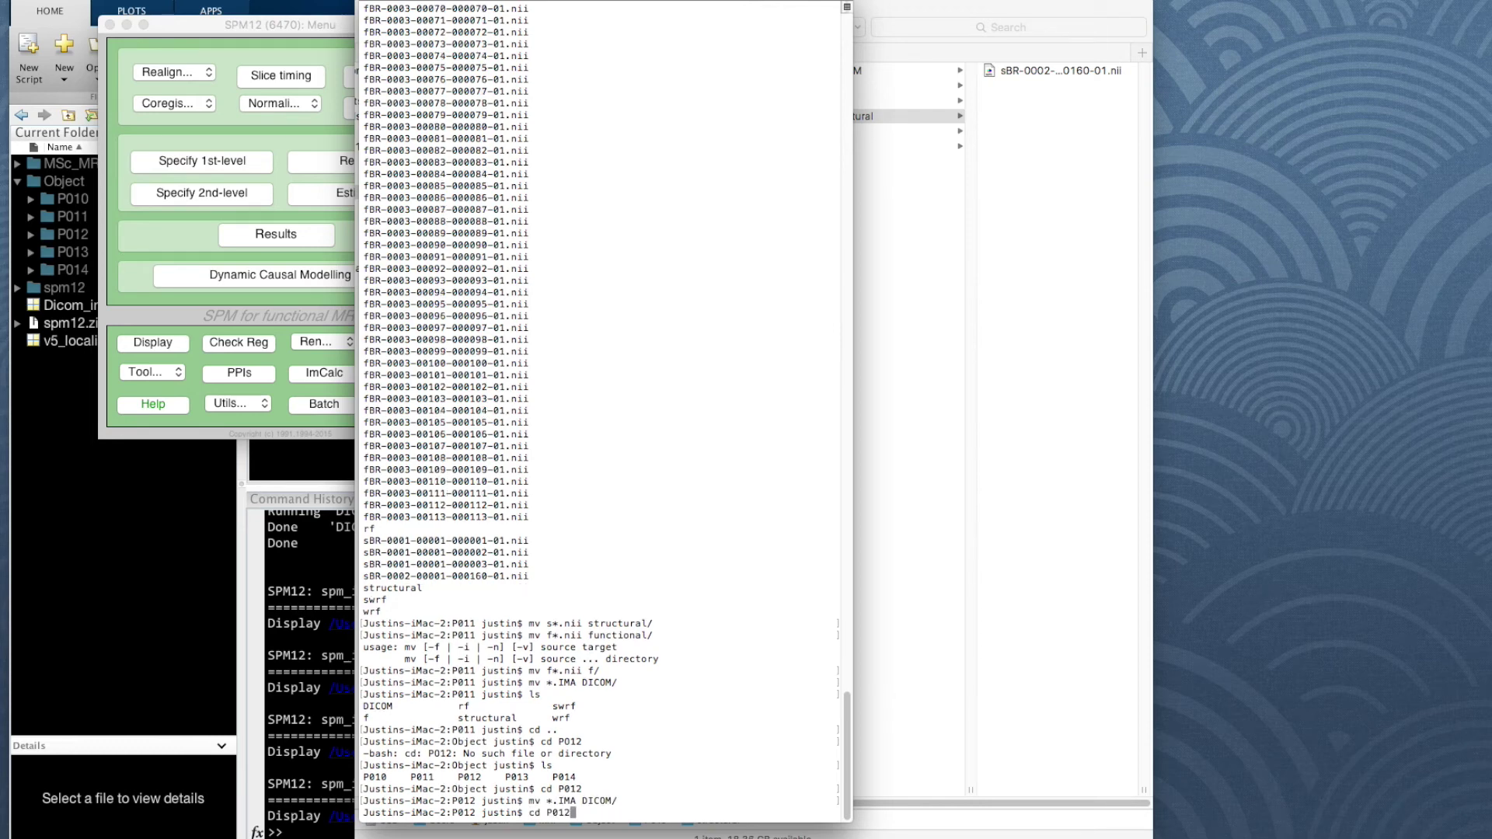
key(Up)
key(Up)
key(Up)
key(Up)
key(Up)
key(Up)
key(Return)
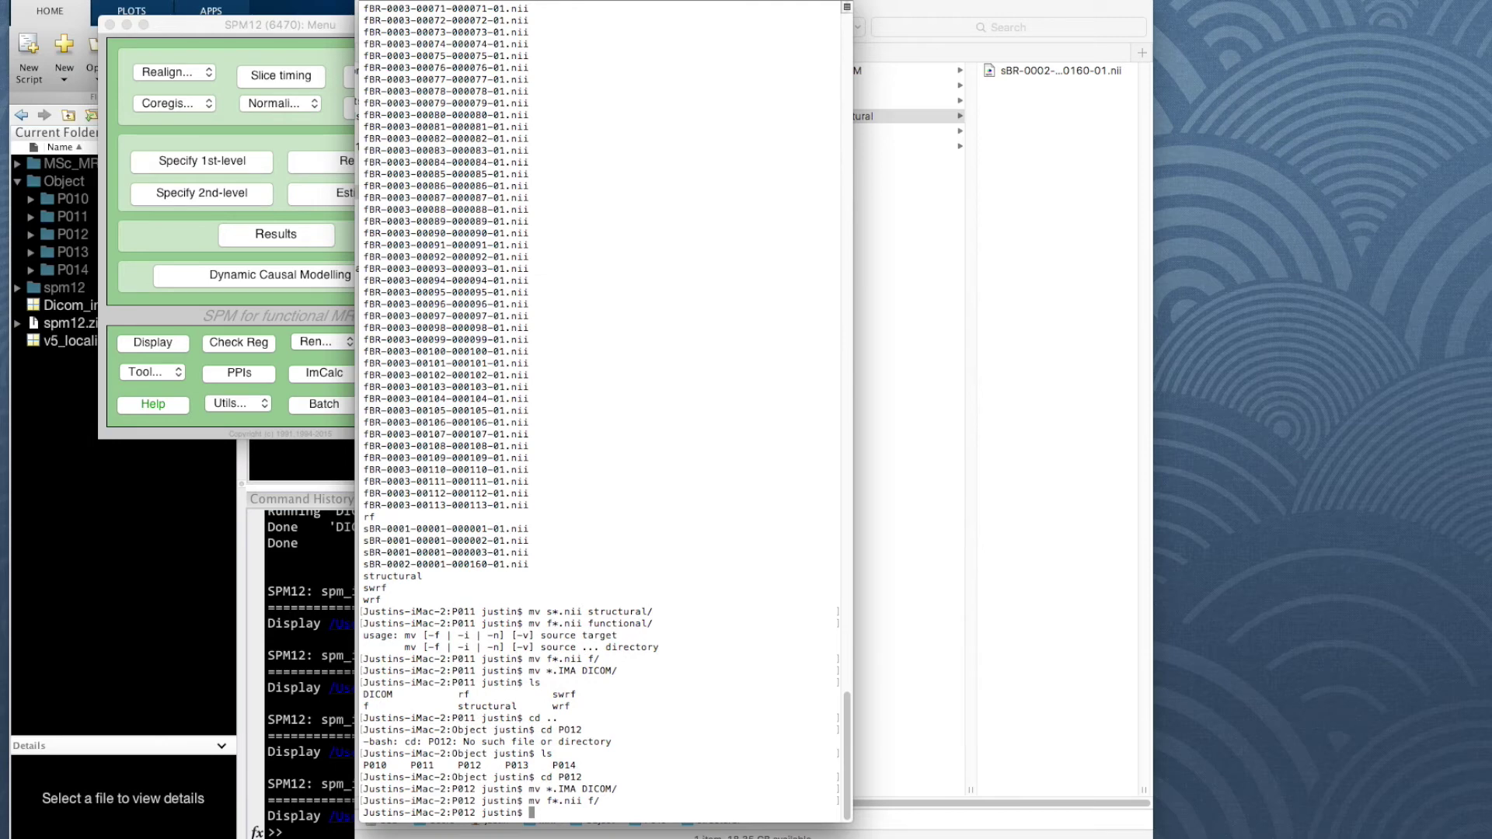
Recall the command mv s*.nii structural/ and run it to move P012's structural images
key(Up)
key(Up)
key(Down)
key(Up)
key(Up)
key(Up)
key(Up)
key(Up)
key(Up)
key(Up)
key(Up)
key(Up)
key(Up)
key(Return)
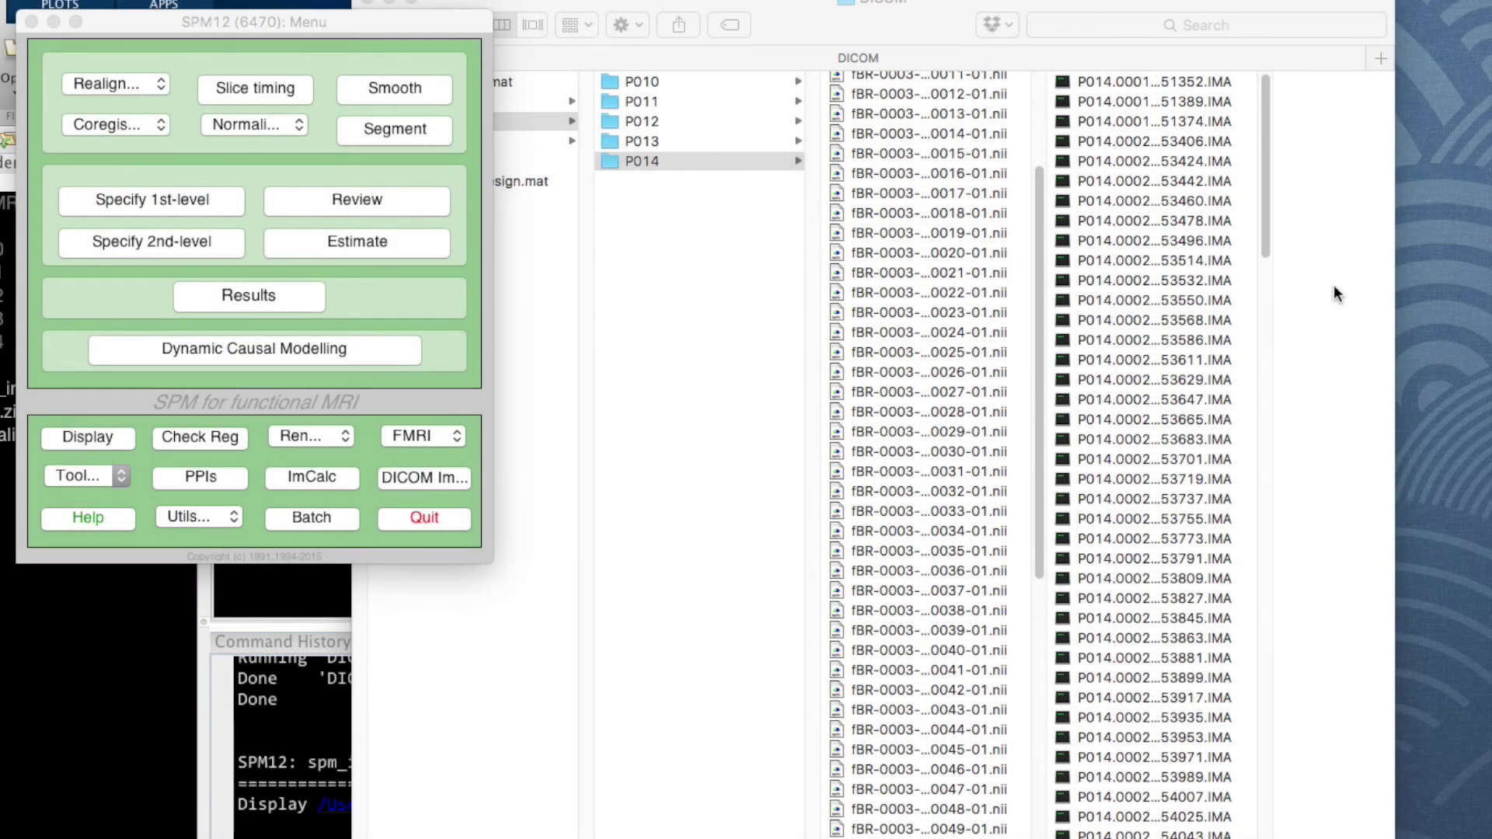
Open the SPM Batch Editor beside the SPM menu and add a Move/Delete Files module
click(322, 524)
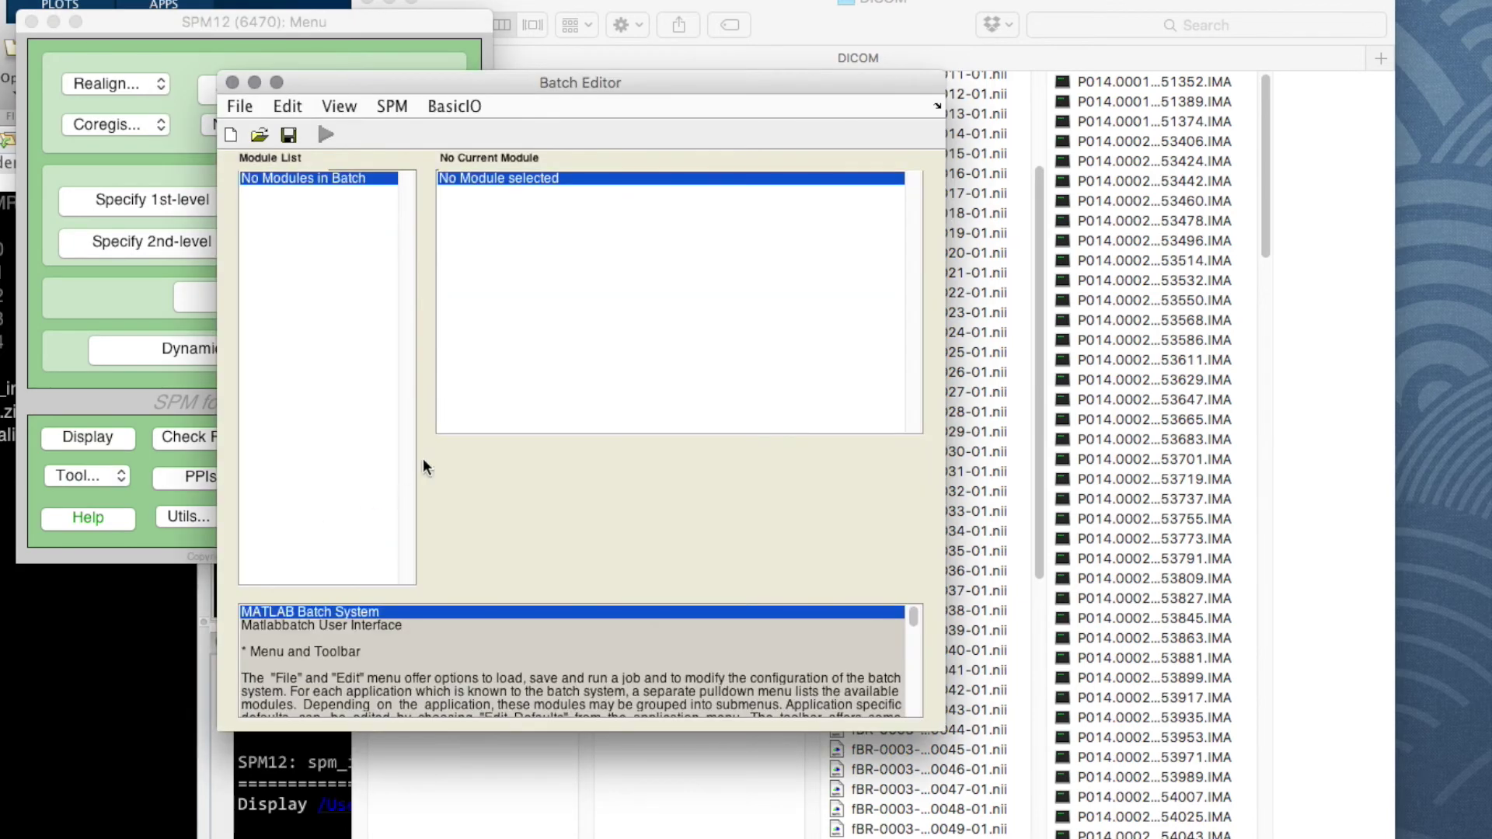
drag(478, 79, 689, 82)
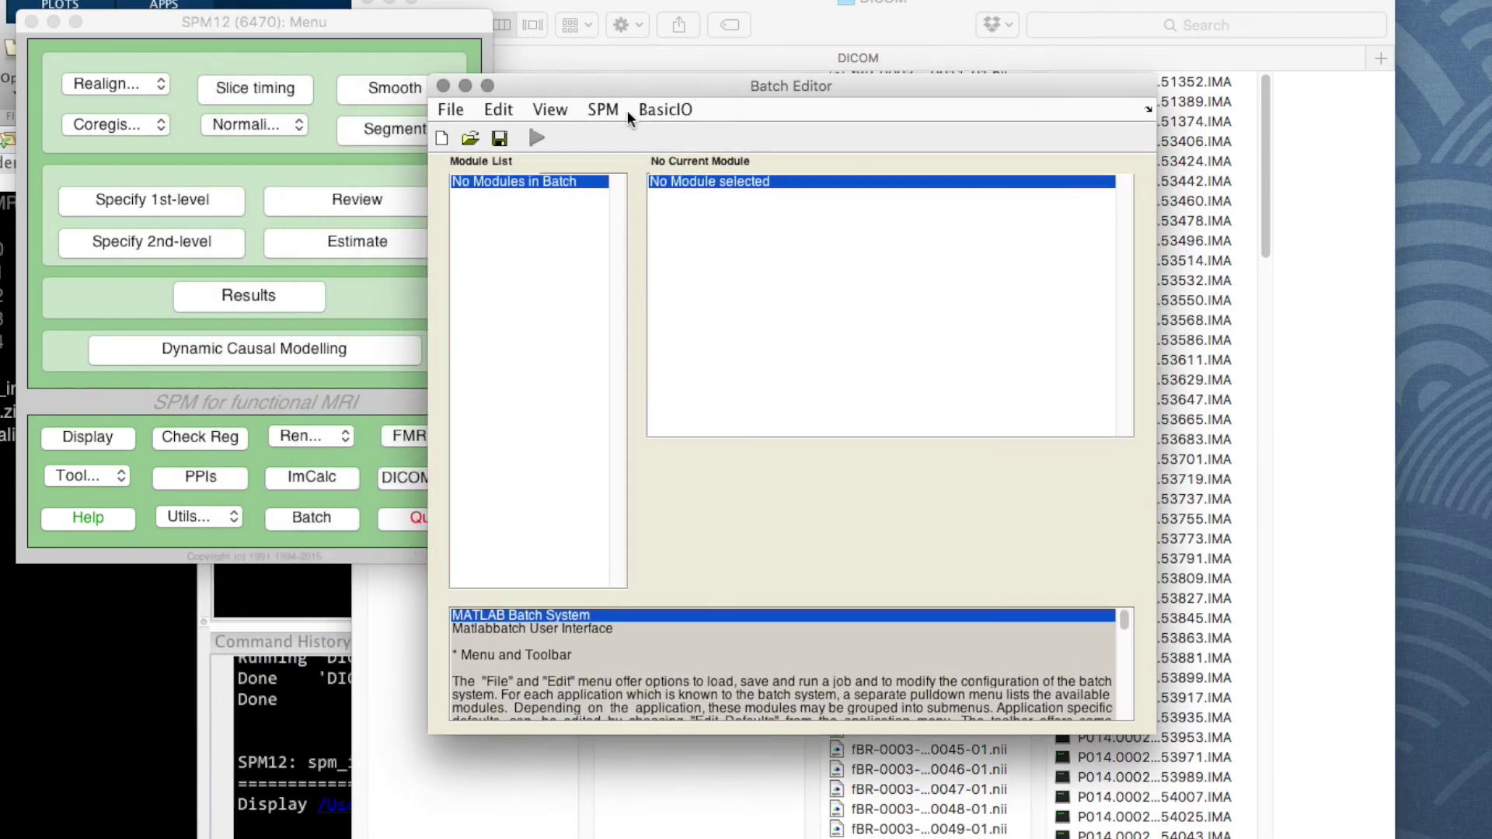
click(669, 110)
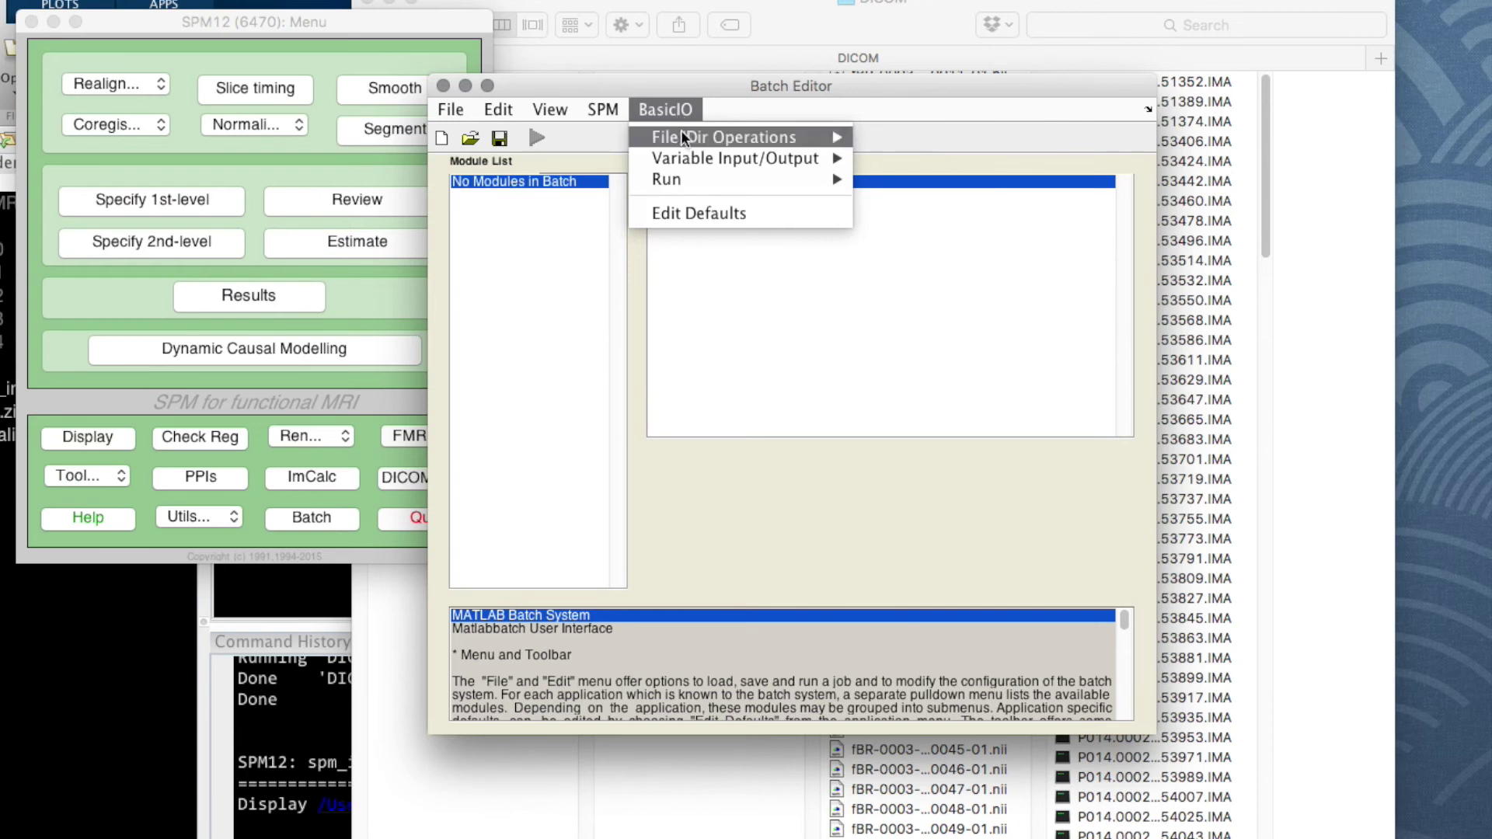
mouse_move(683, 141)
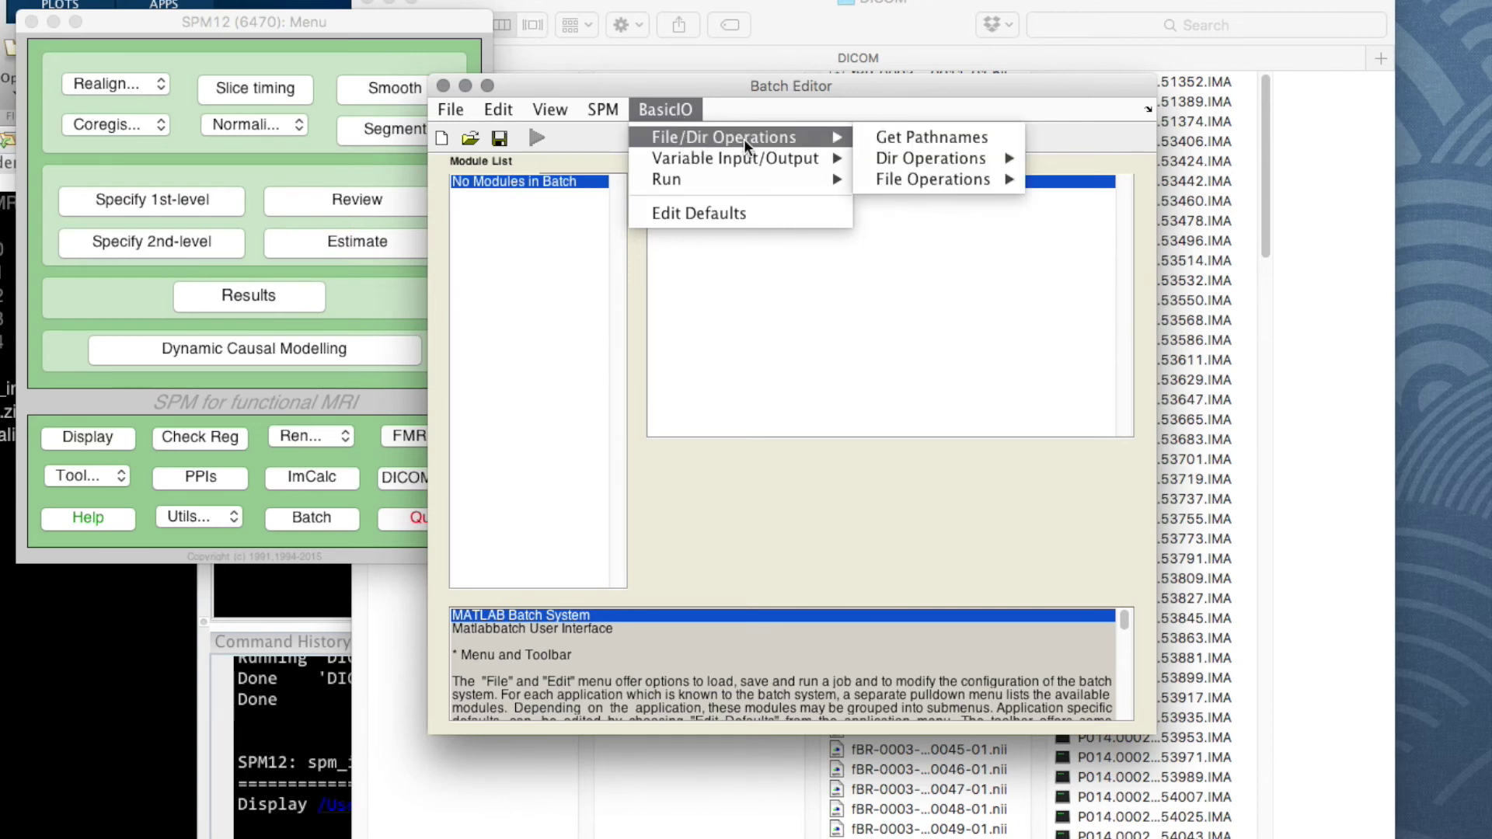
mouse_move(947, 185)
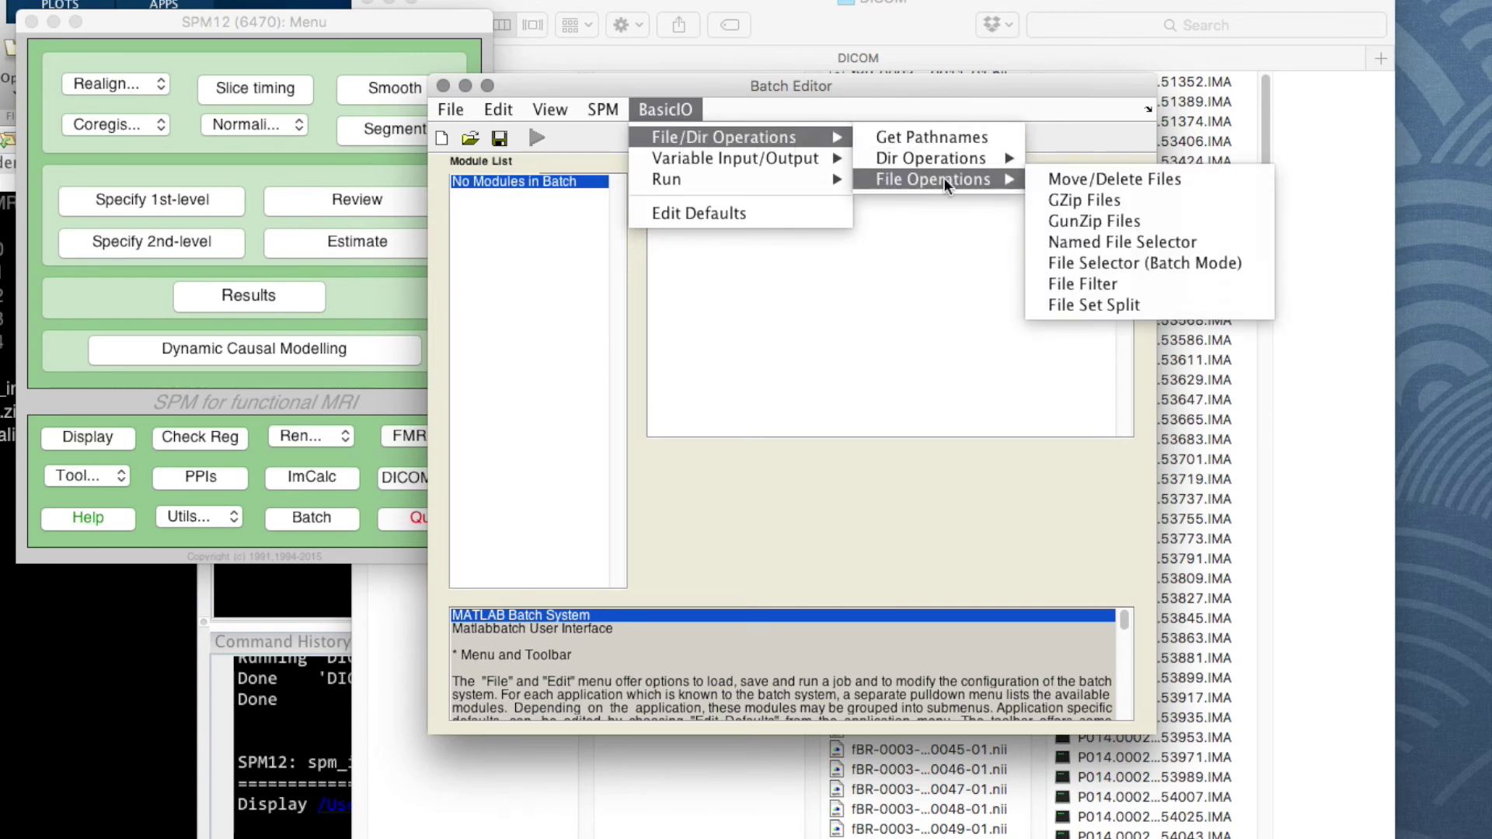
click(1083, 180)
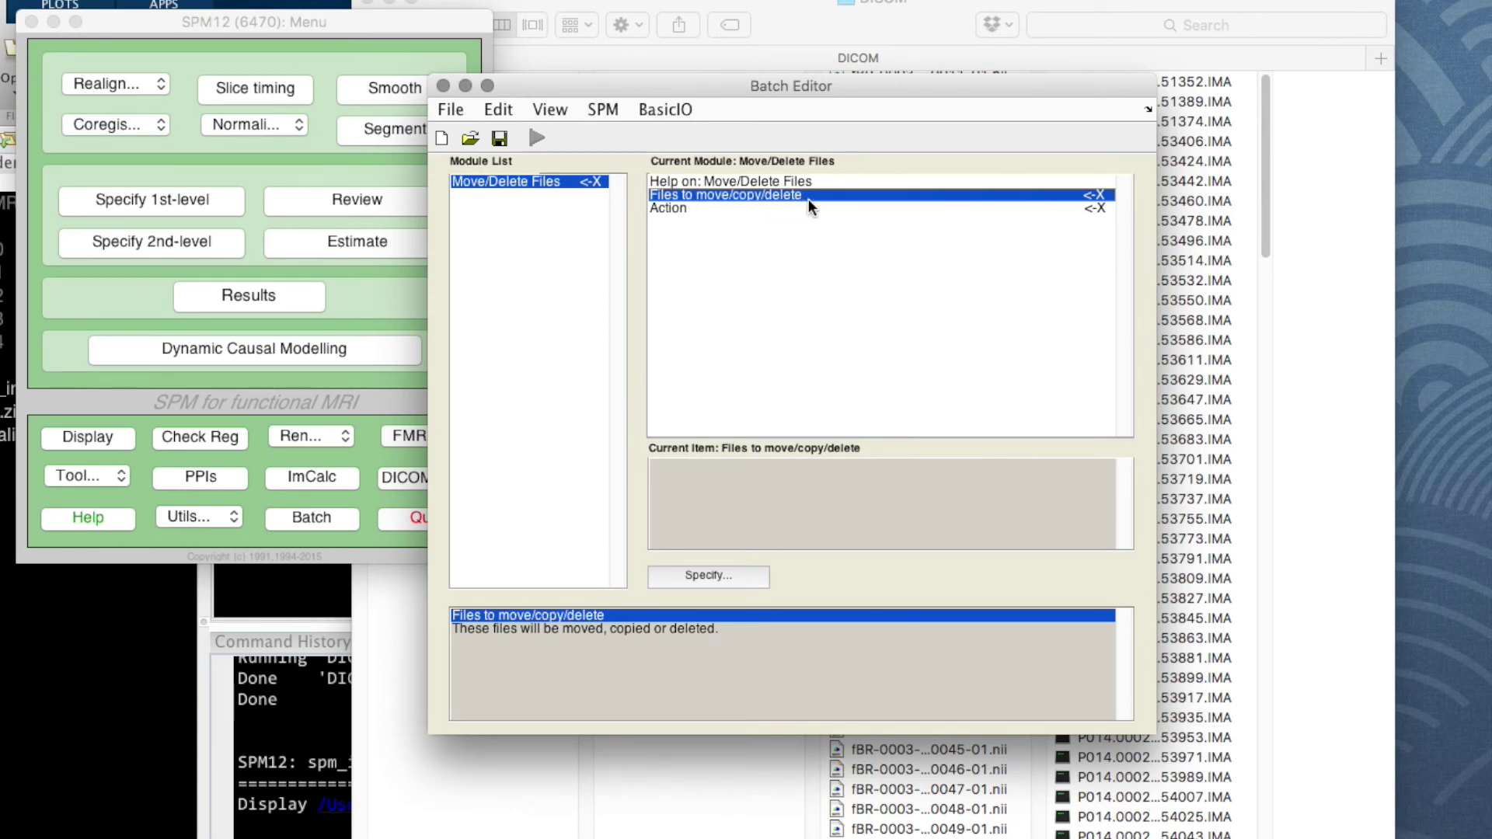
Specify all fBR-0003 .nii images in Object/P014 as the files to move/copy/delete, leaving out .DS_Store
click(704, 575)
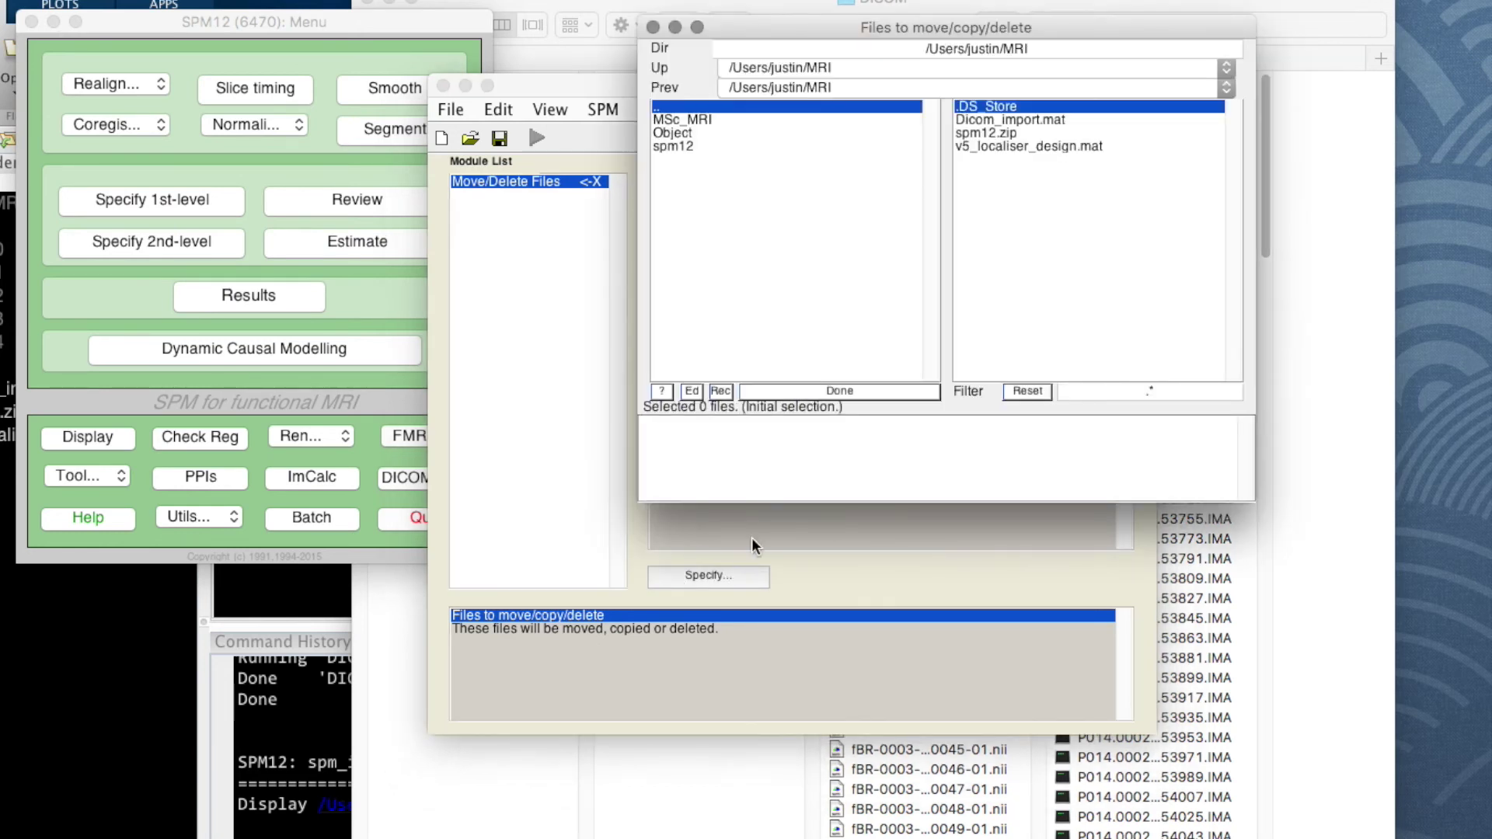
click(669, 137)
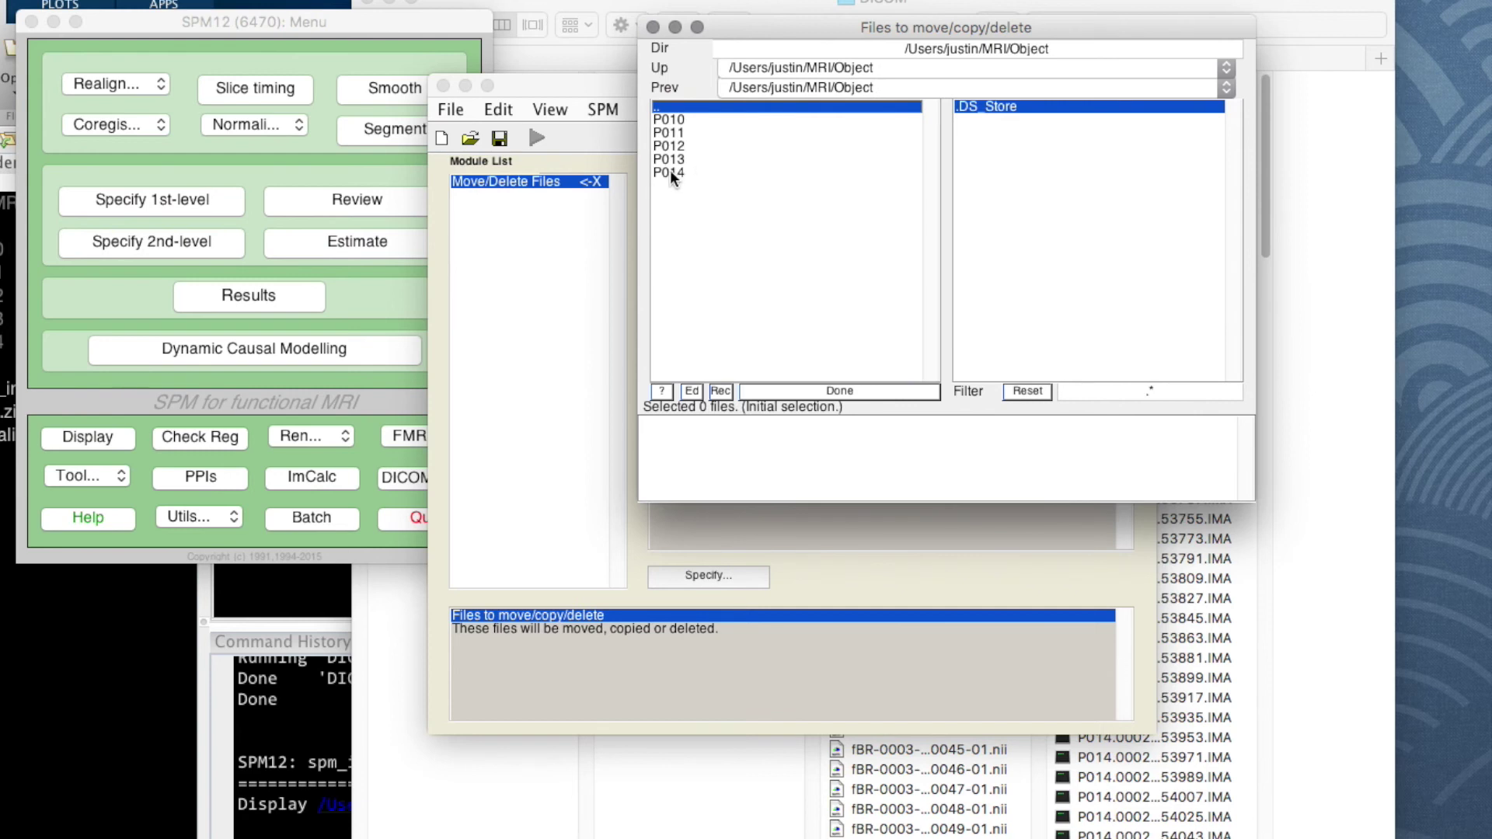
click(669, 171)
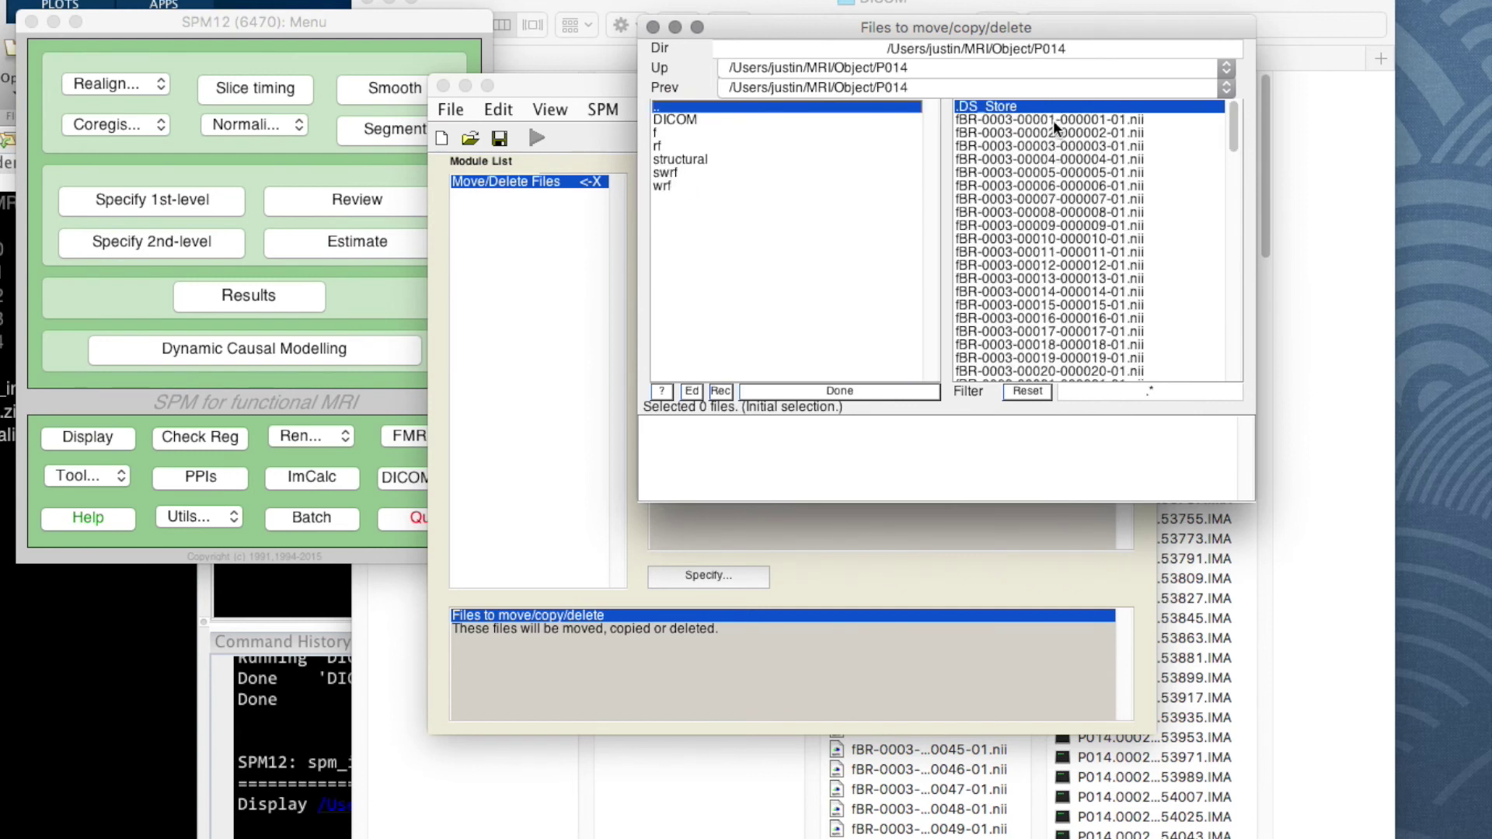
click(1052, 119)
drag(1236, 133, 1238, 376)
shift+click(1046, 375)
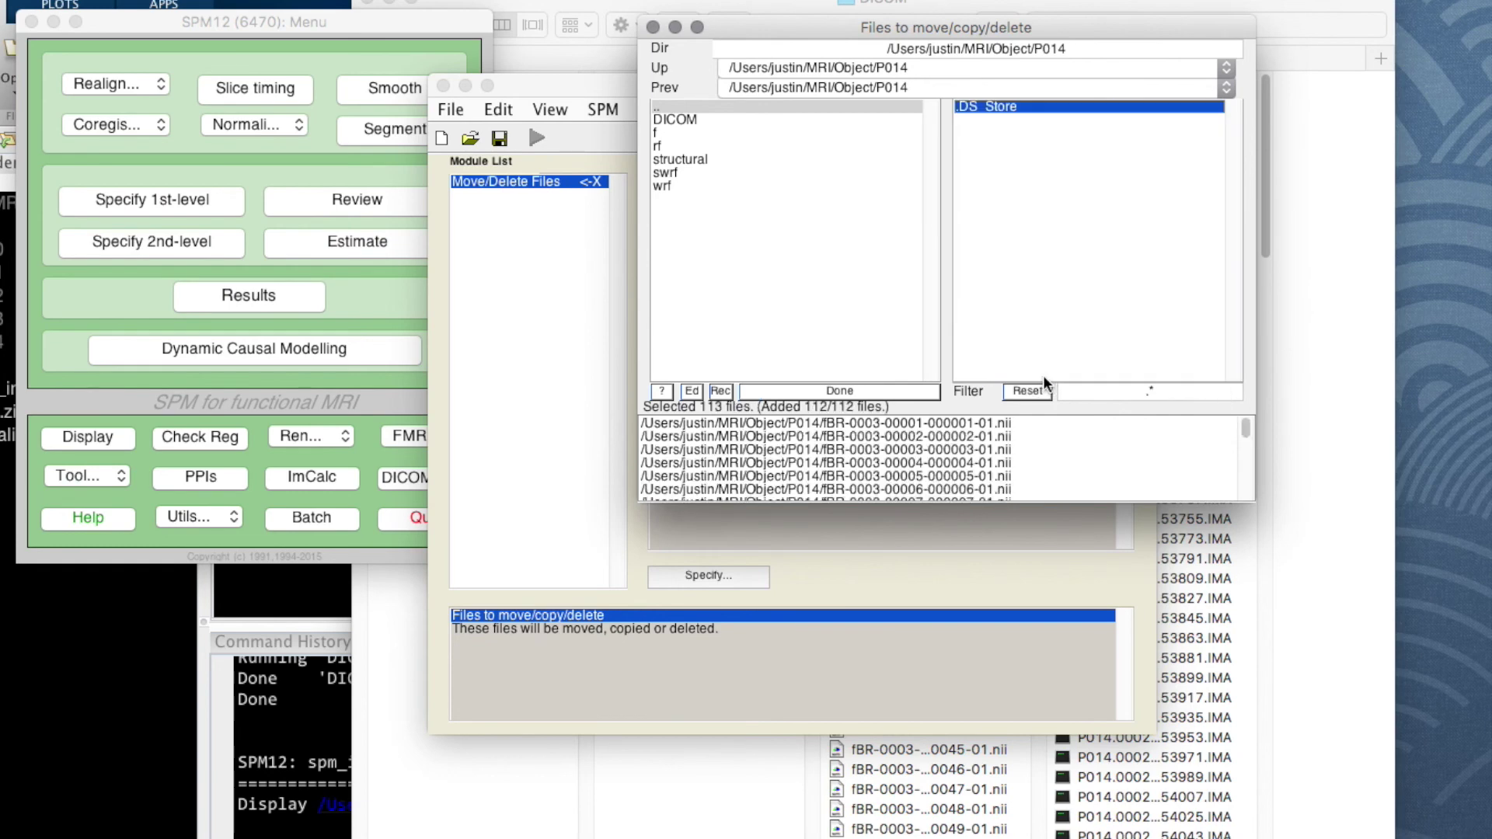
click(850, 385)
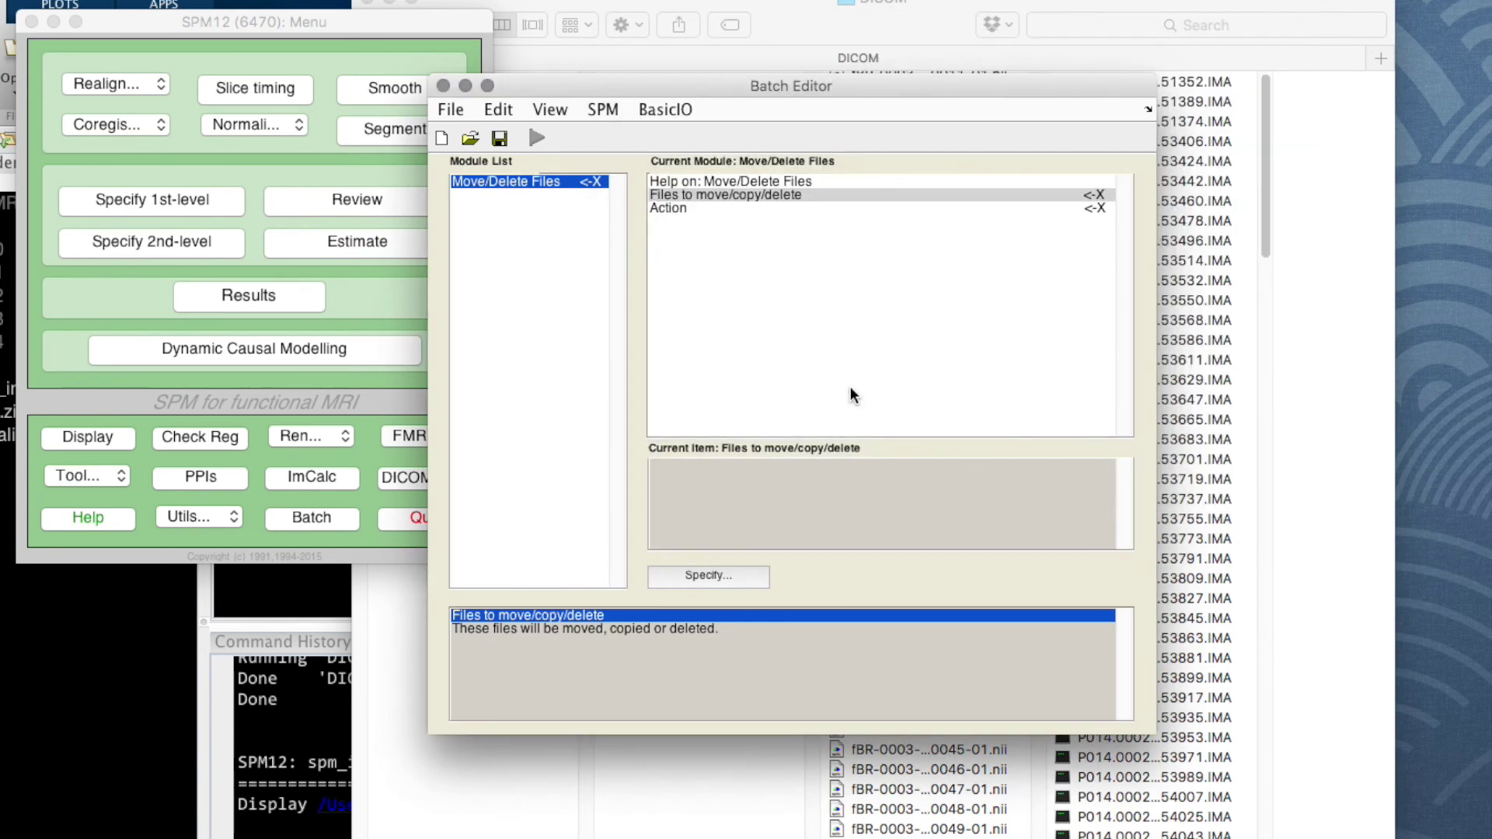
Set the module's action to Move to and specify the Object/P014/f folder as the destination
click(677, 210)
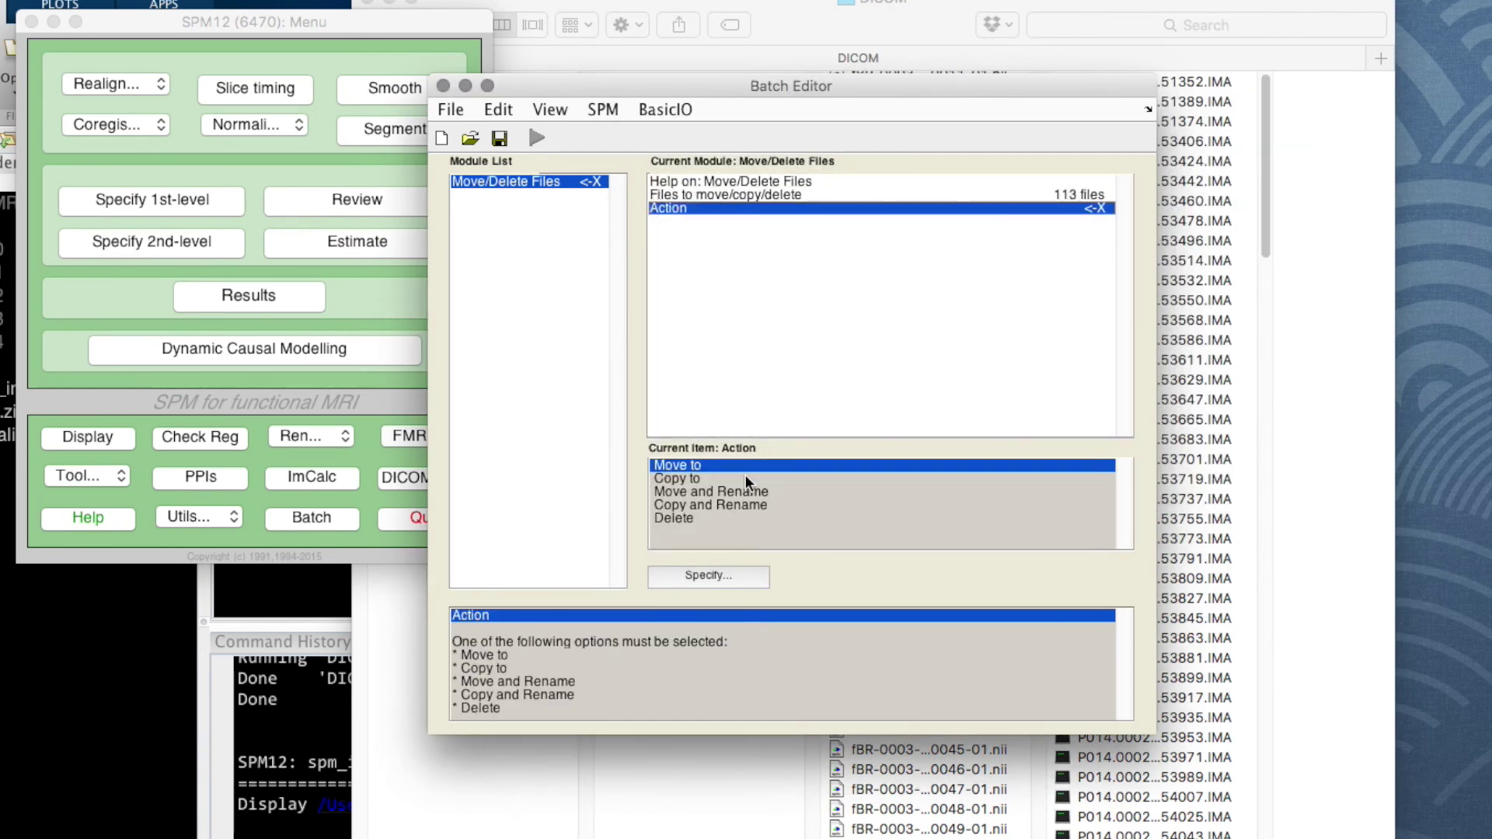
click(704, 465)
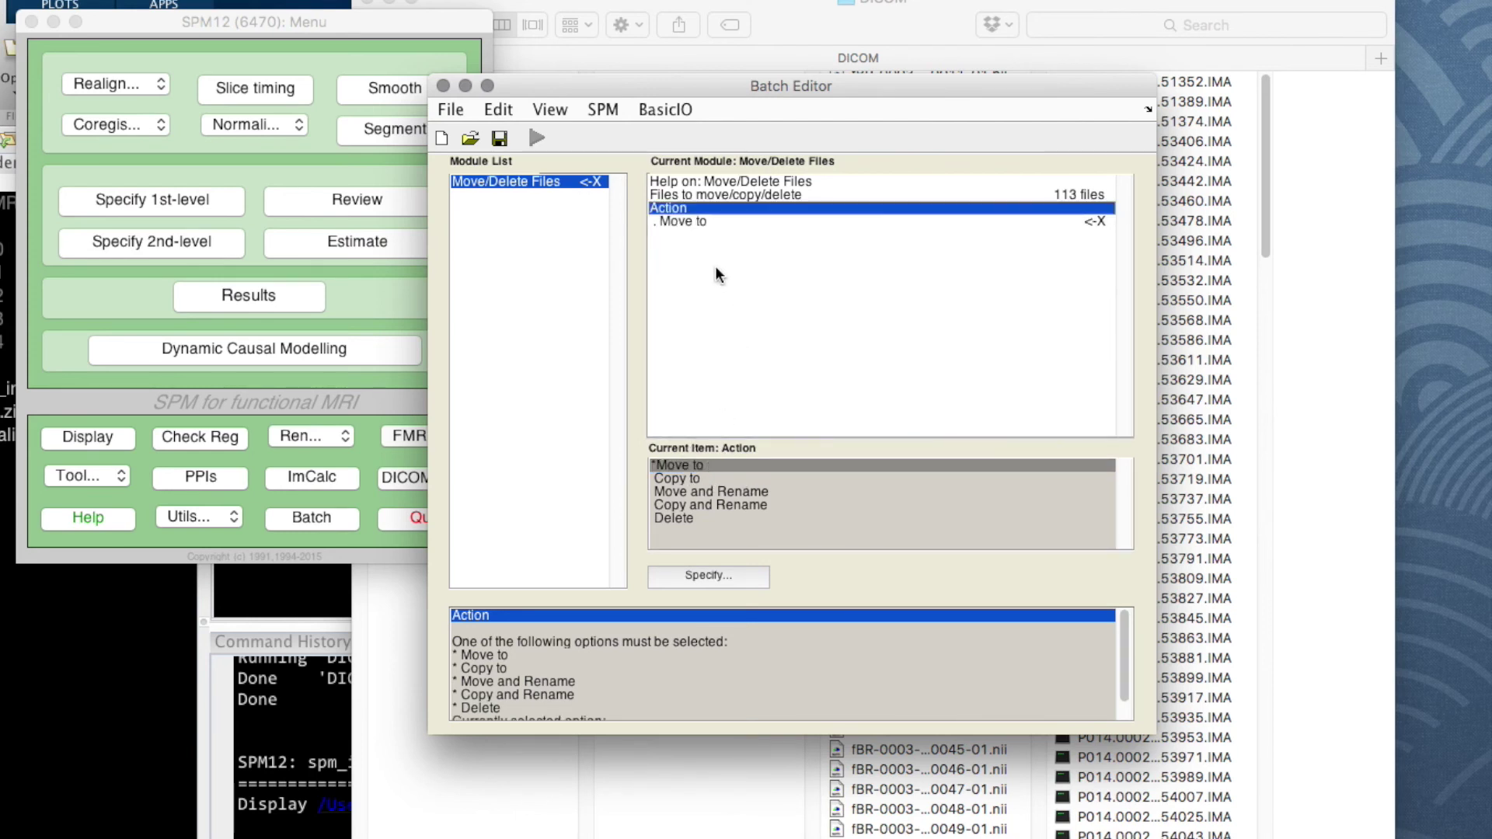
click(691, 223)
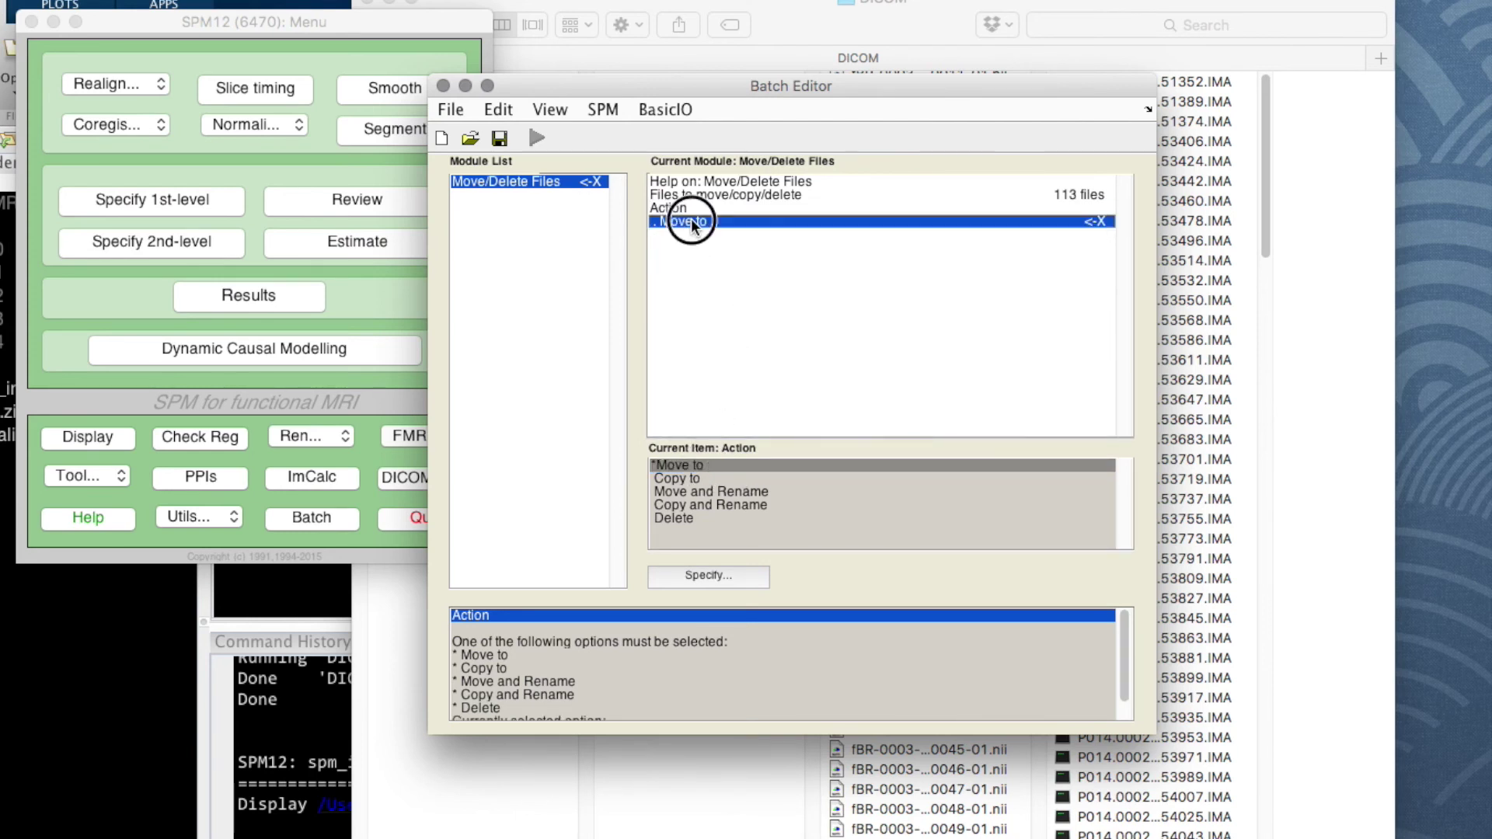
click(730, 576)
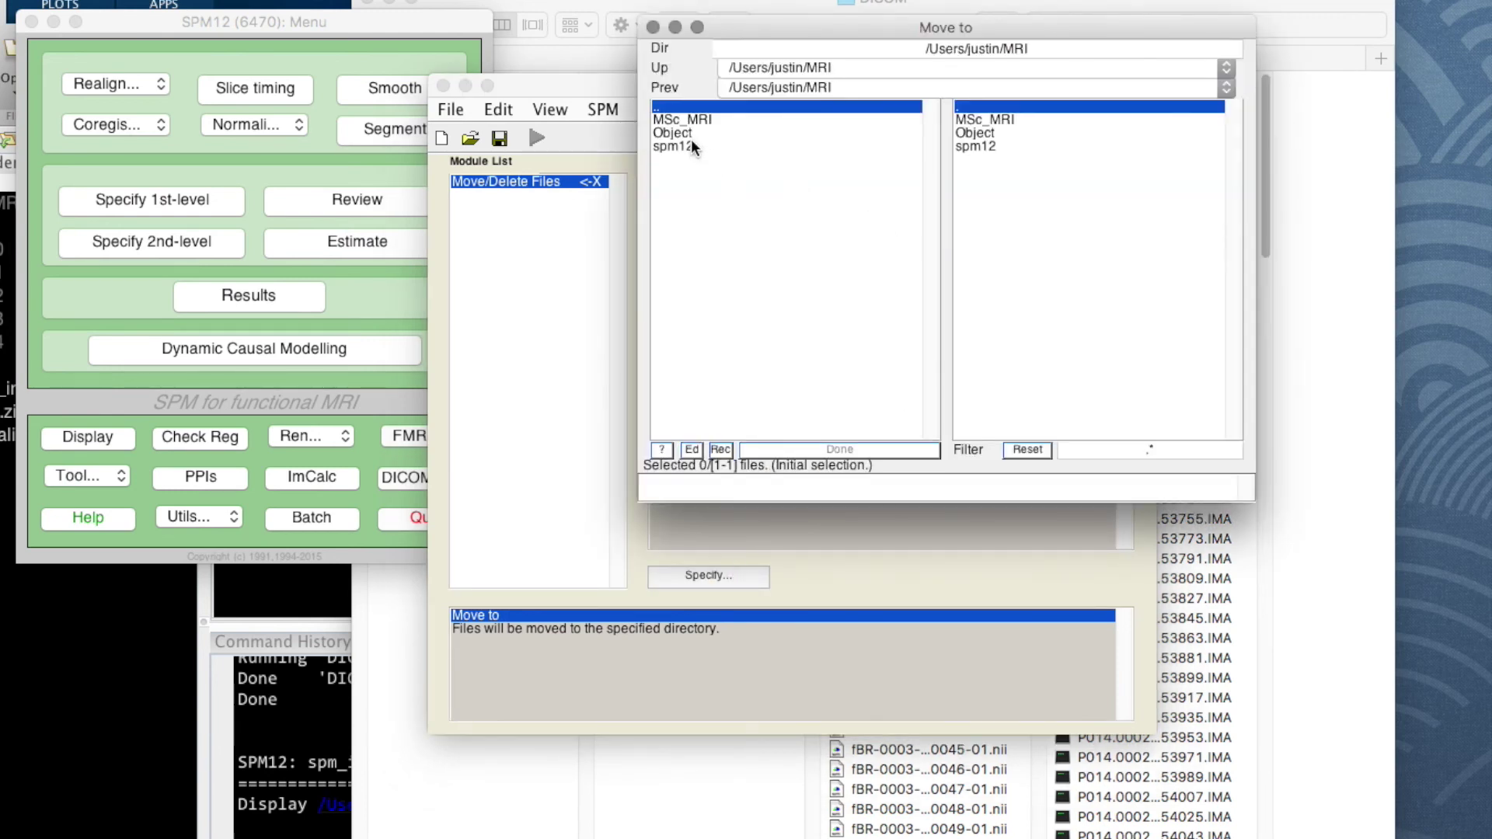
double_click(691, 137)
double_click(669, 173)
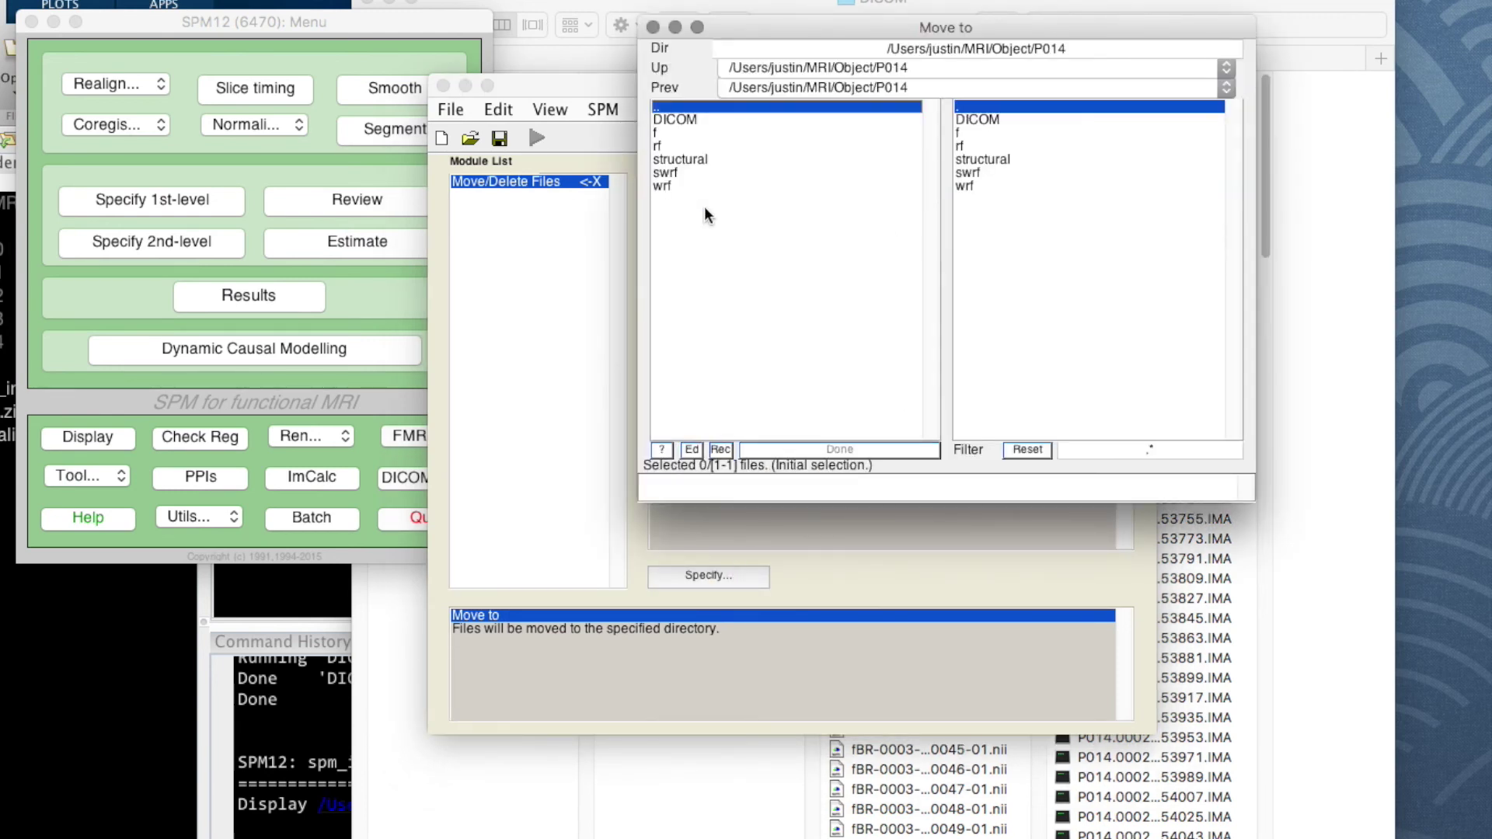
click(952, 133)
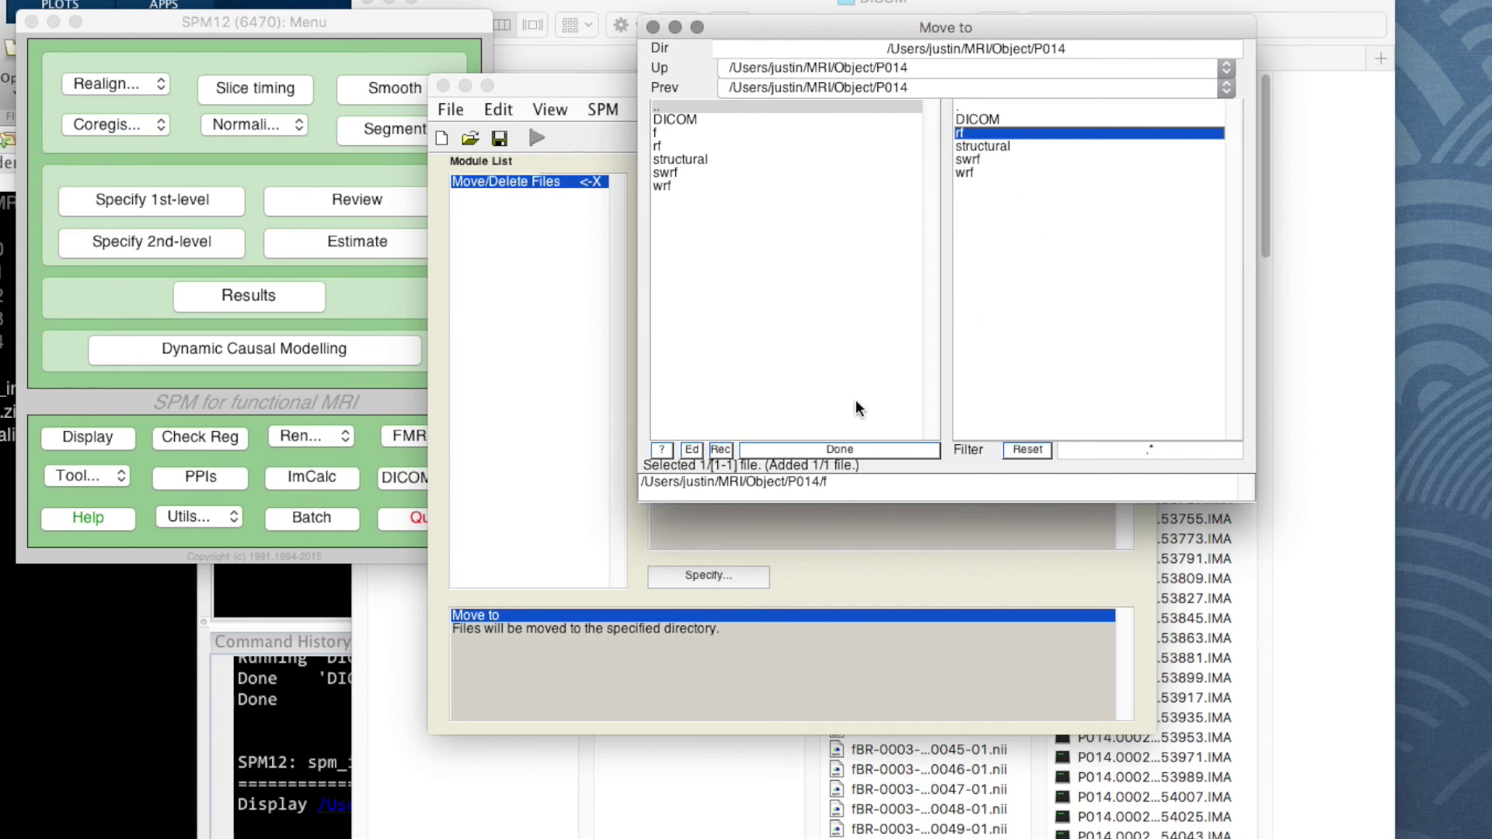
click(860, 449)
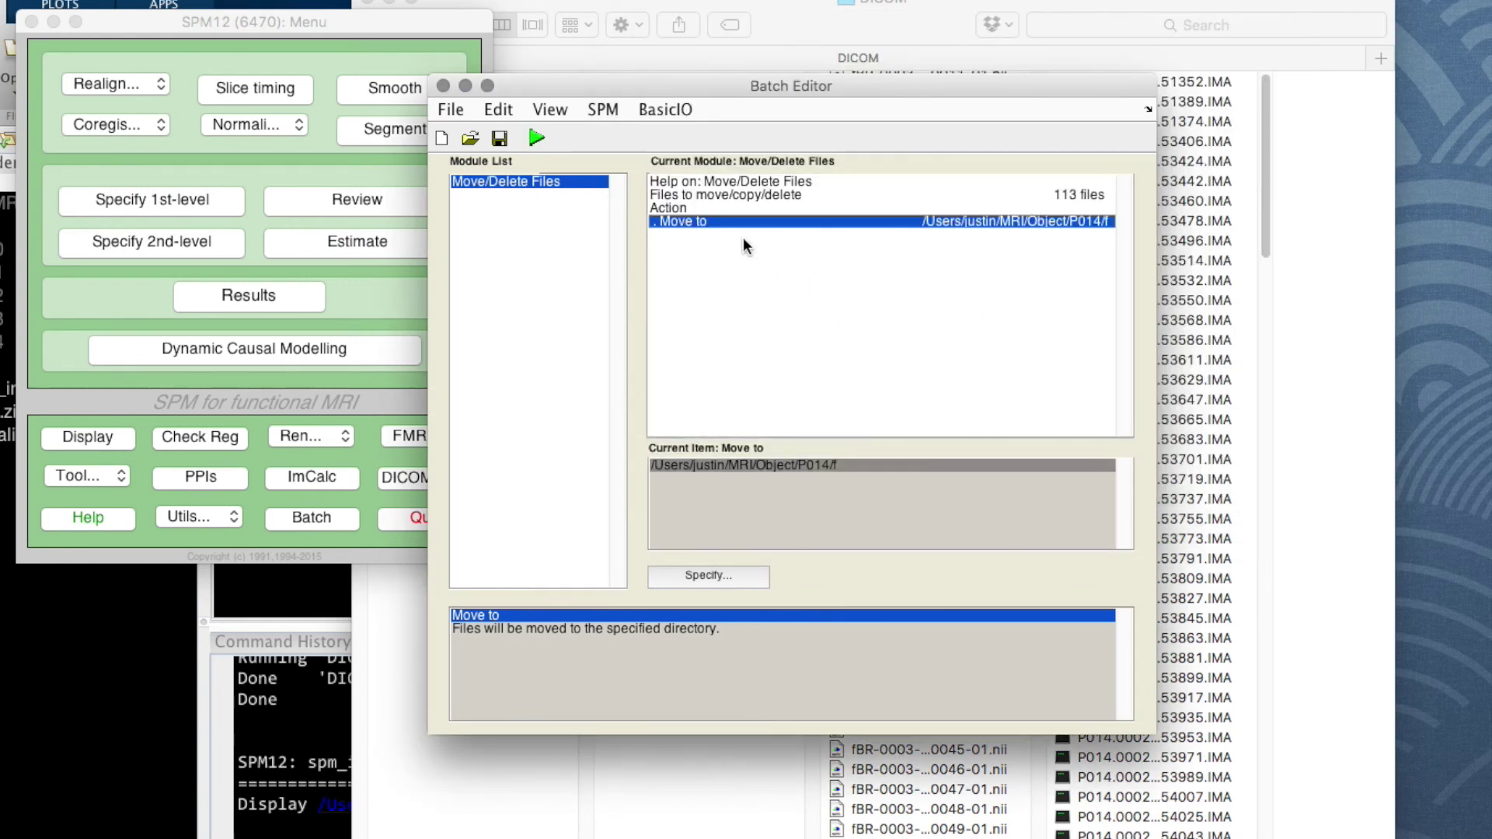
Run the move batch, then switch to Finder and view the contents of P014's f folder
click(536, 139)
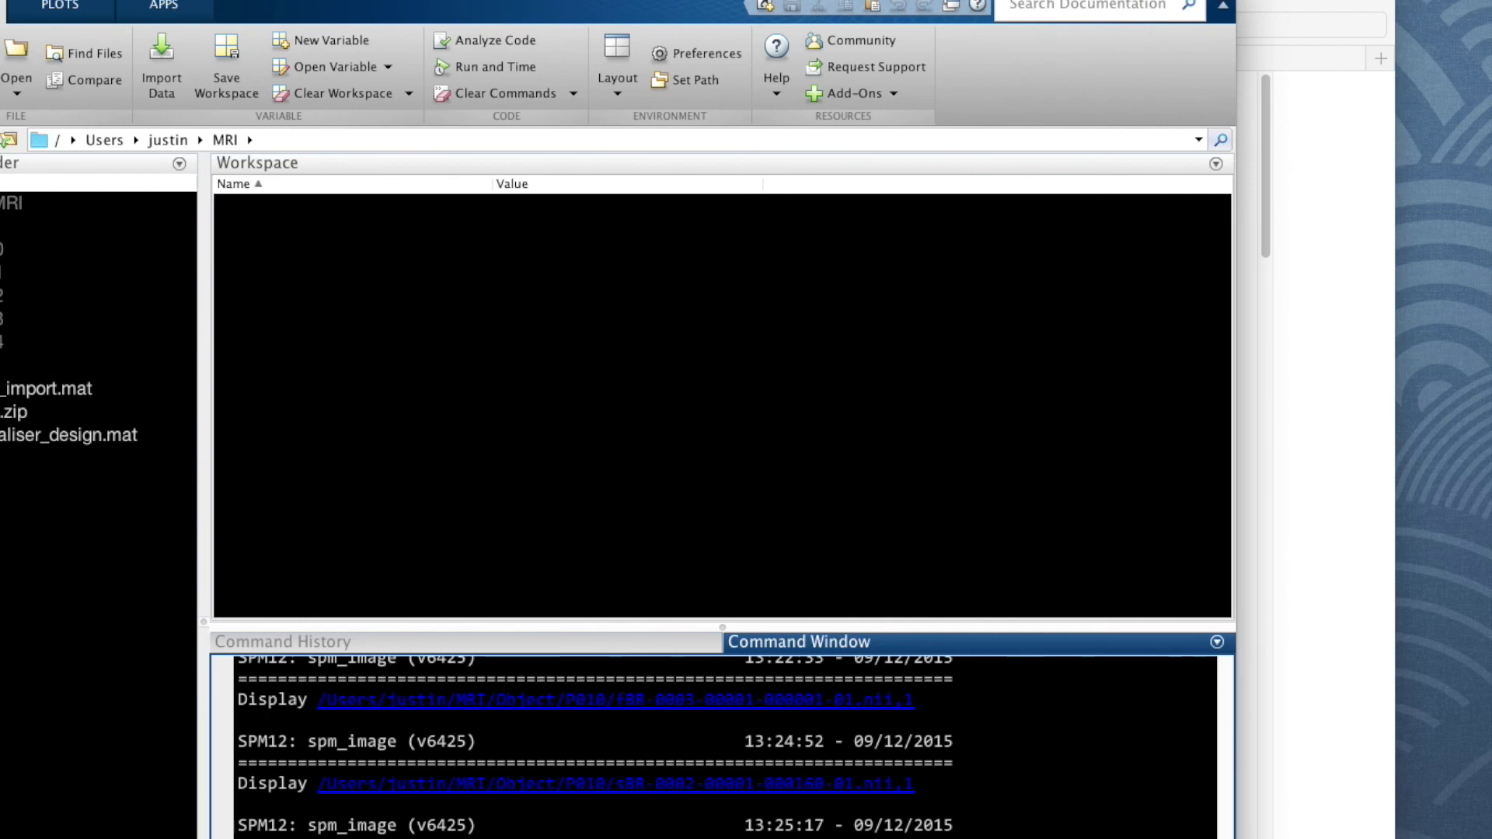
click(1287, 17)
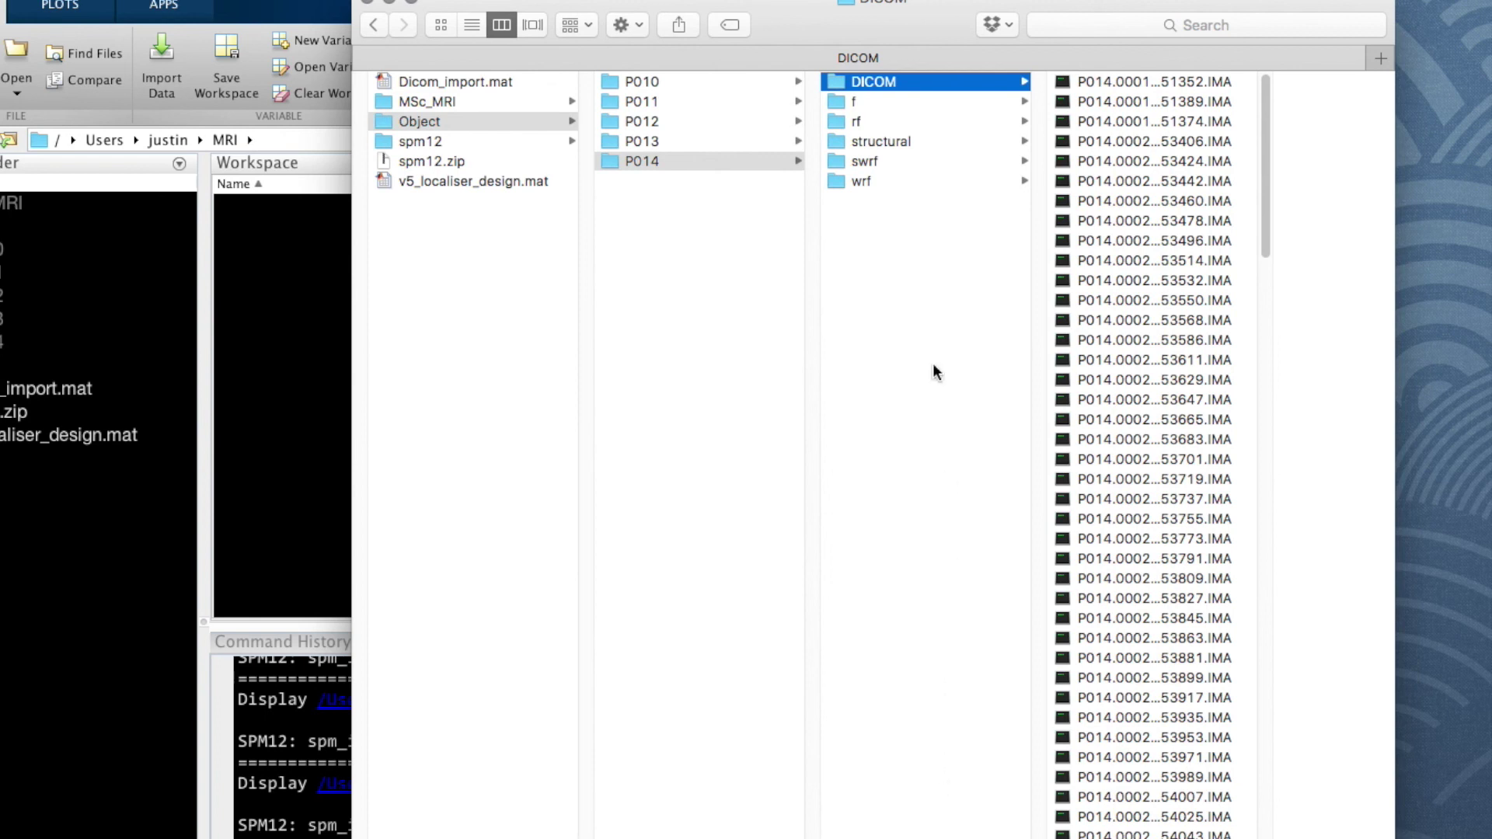
click(848, 105)
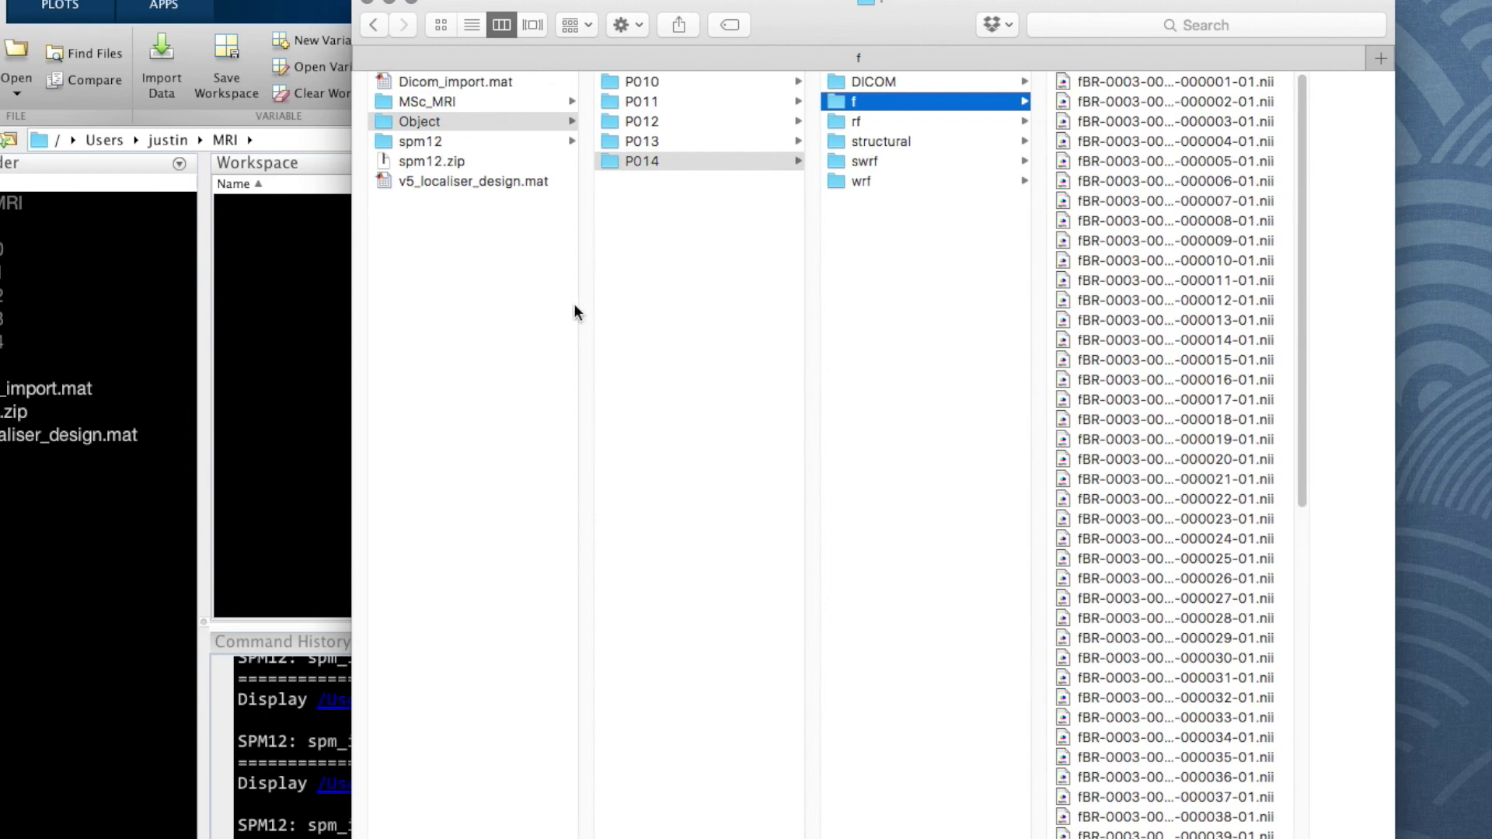
Switch back to MATLAB and bring the Batch Editor window to the front
click(279, 311)
click(46, 1)
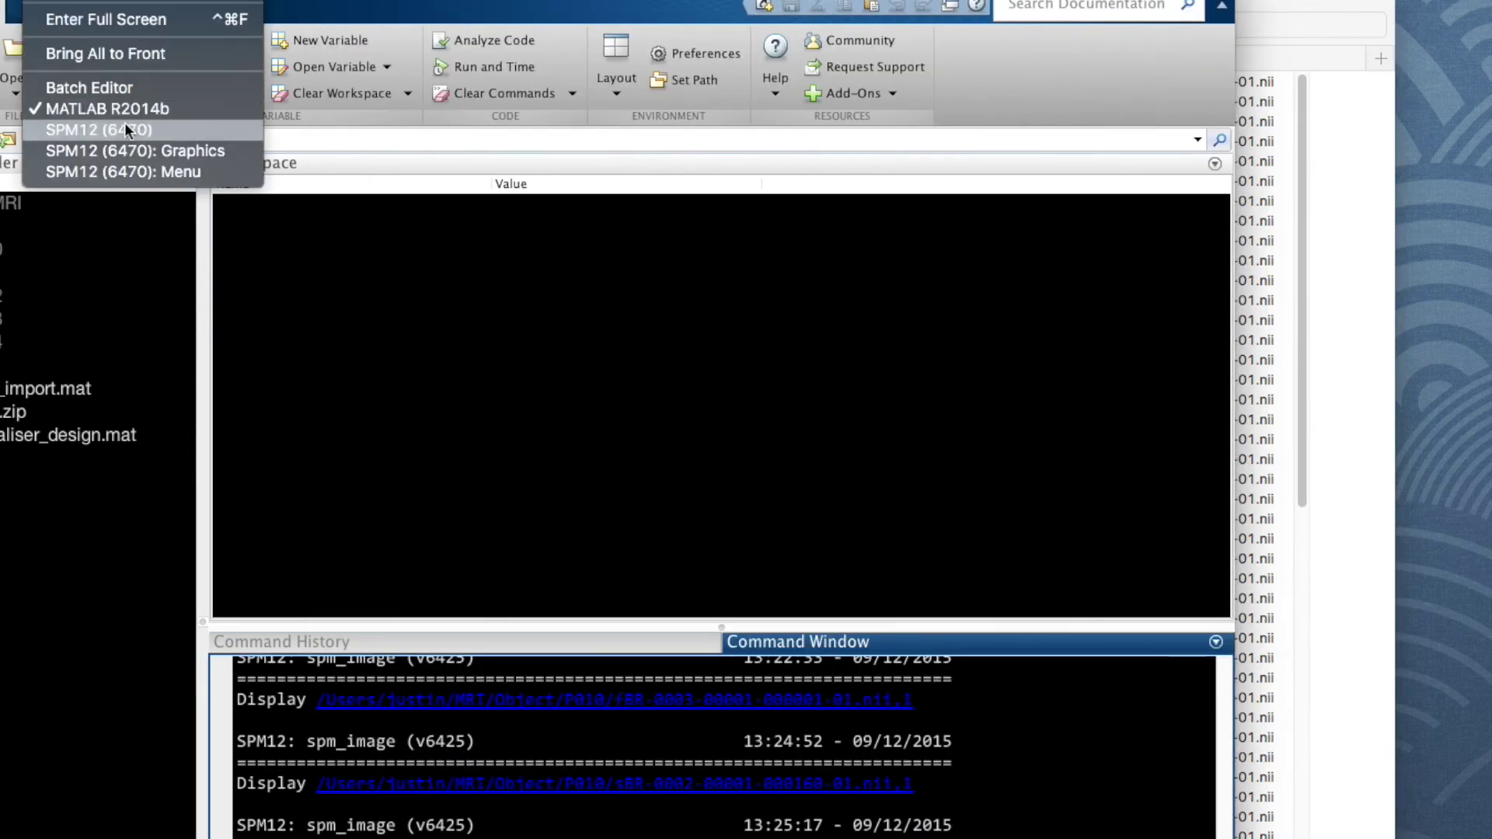
click(128, 88)
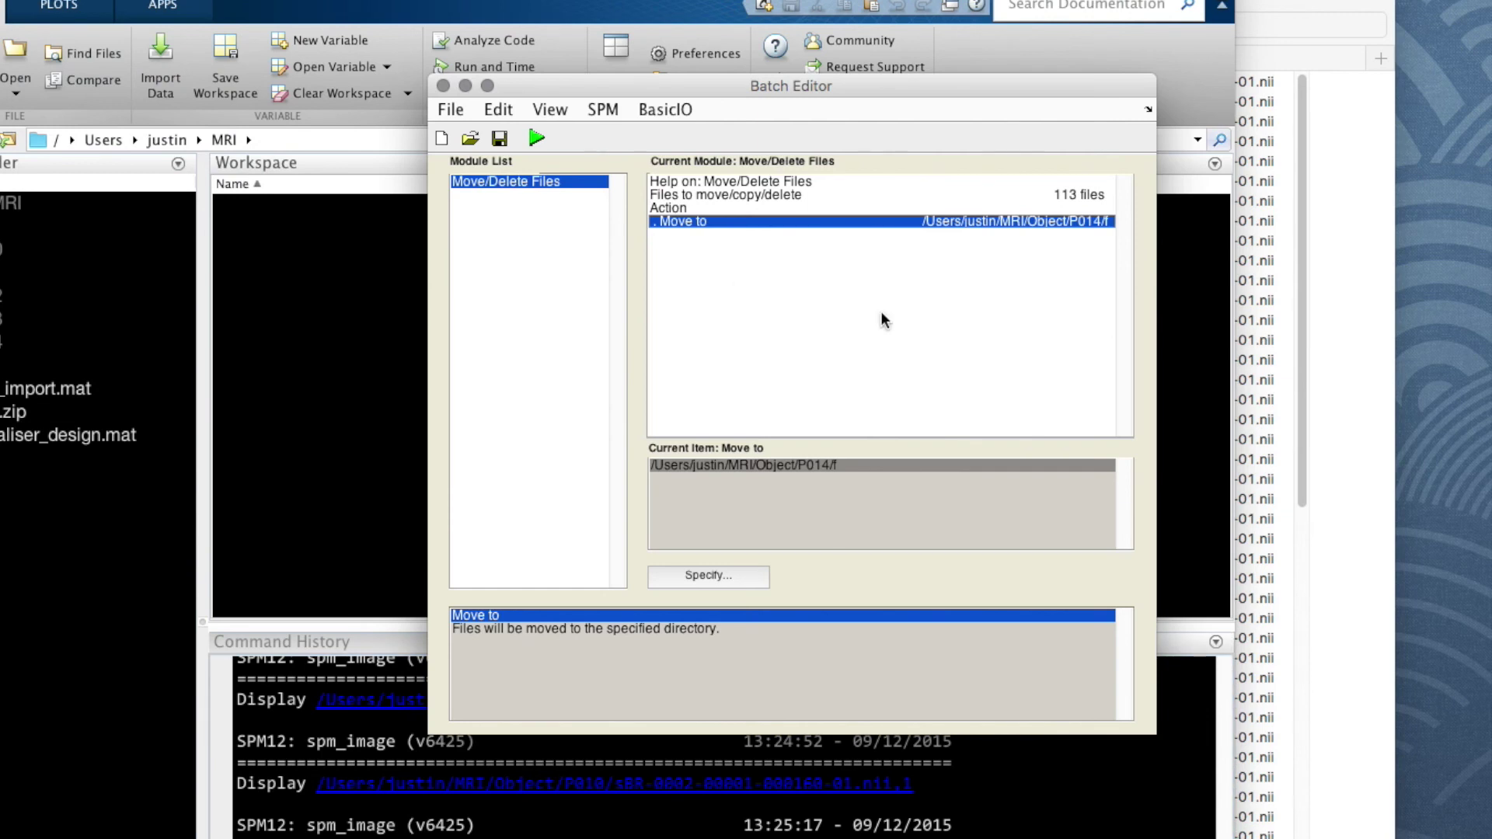